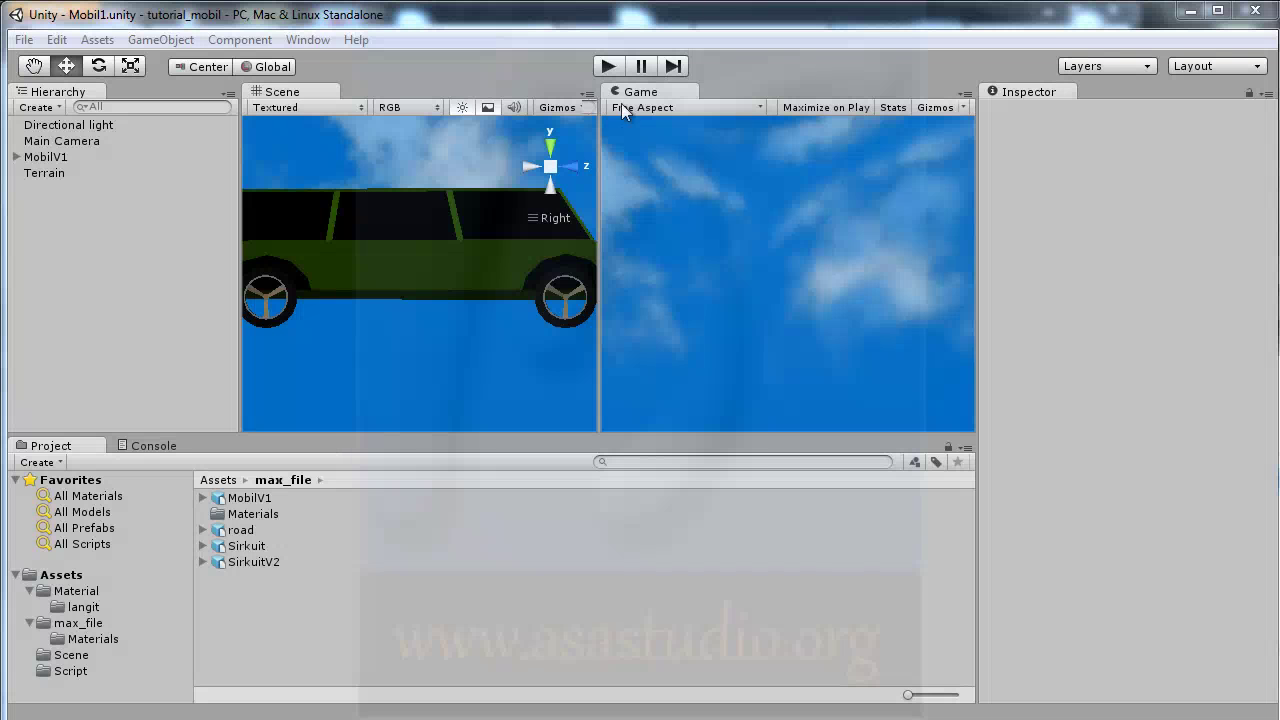
Test-drive the car scene briefly, then switch to the YouTube channel page in Firefox.
{"action": "left_click", "coordinate": [605, 65]}
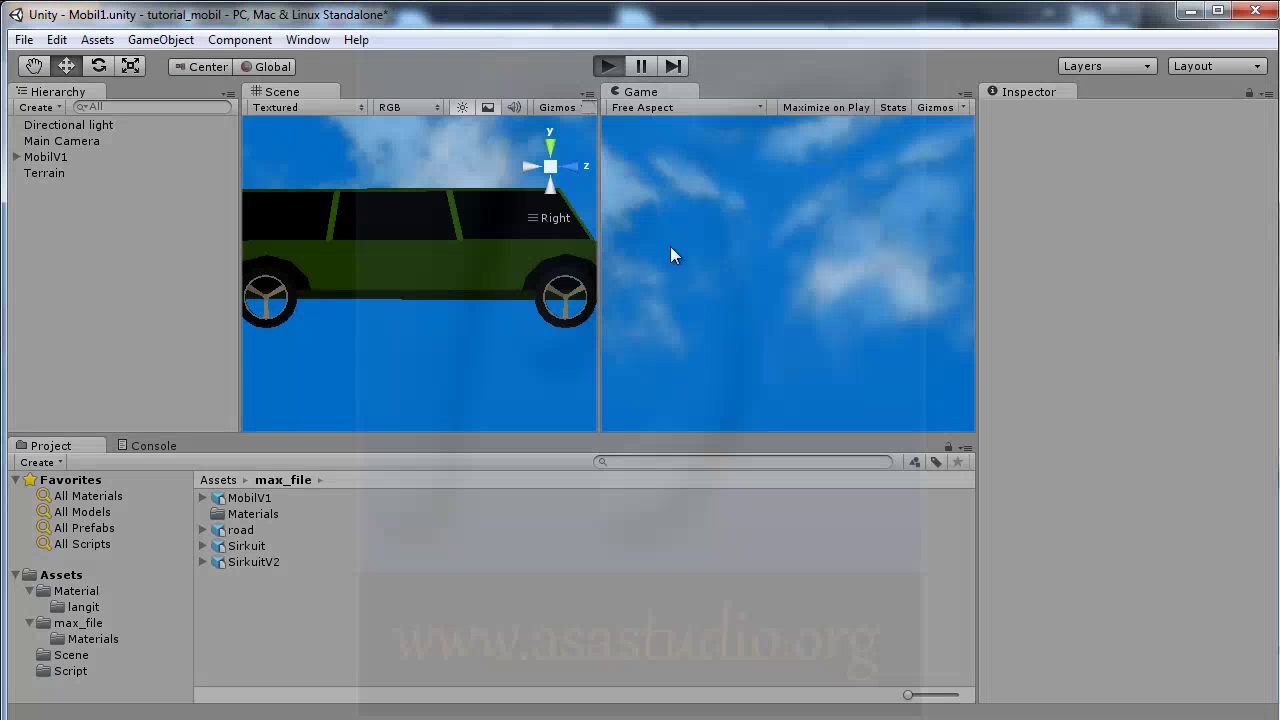
{"action": "key", "text": "Up"}
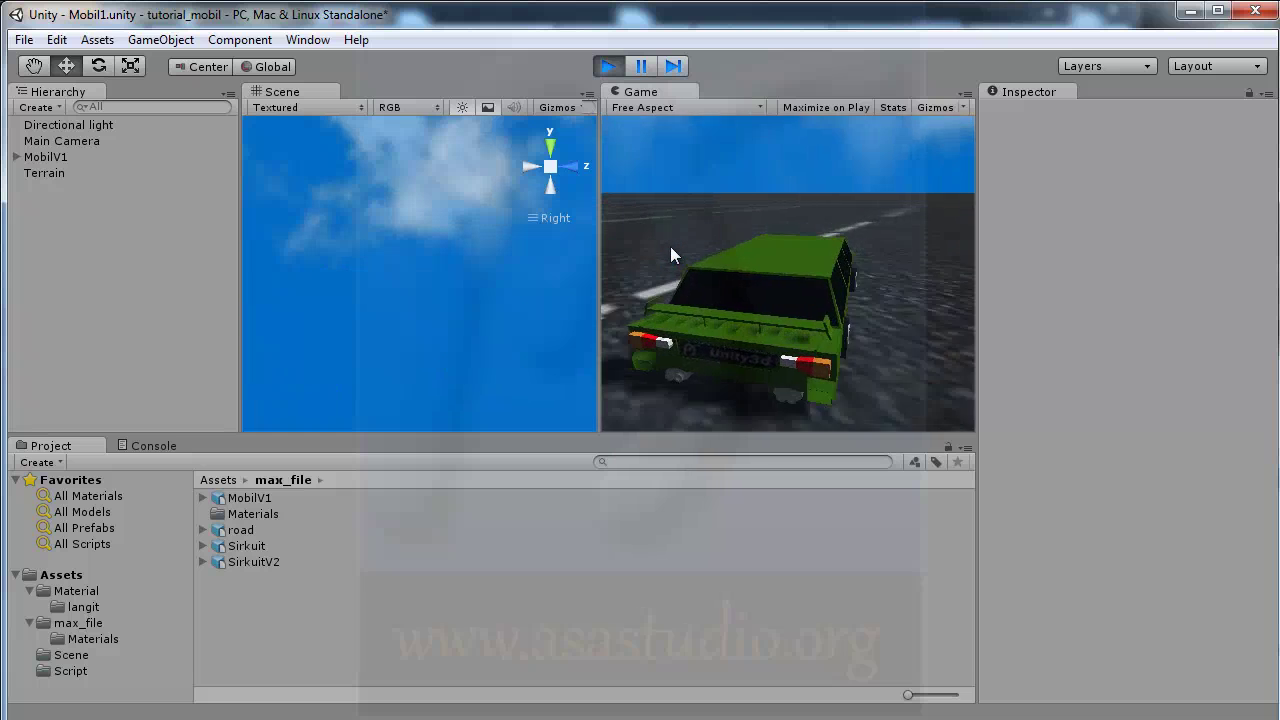
{"action": "left_click", "coordinate": [608, 67]}
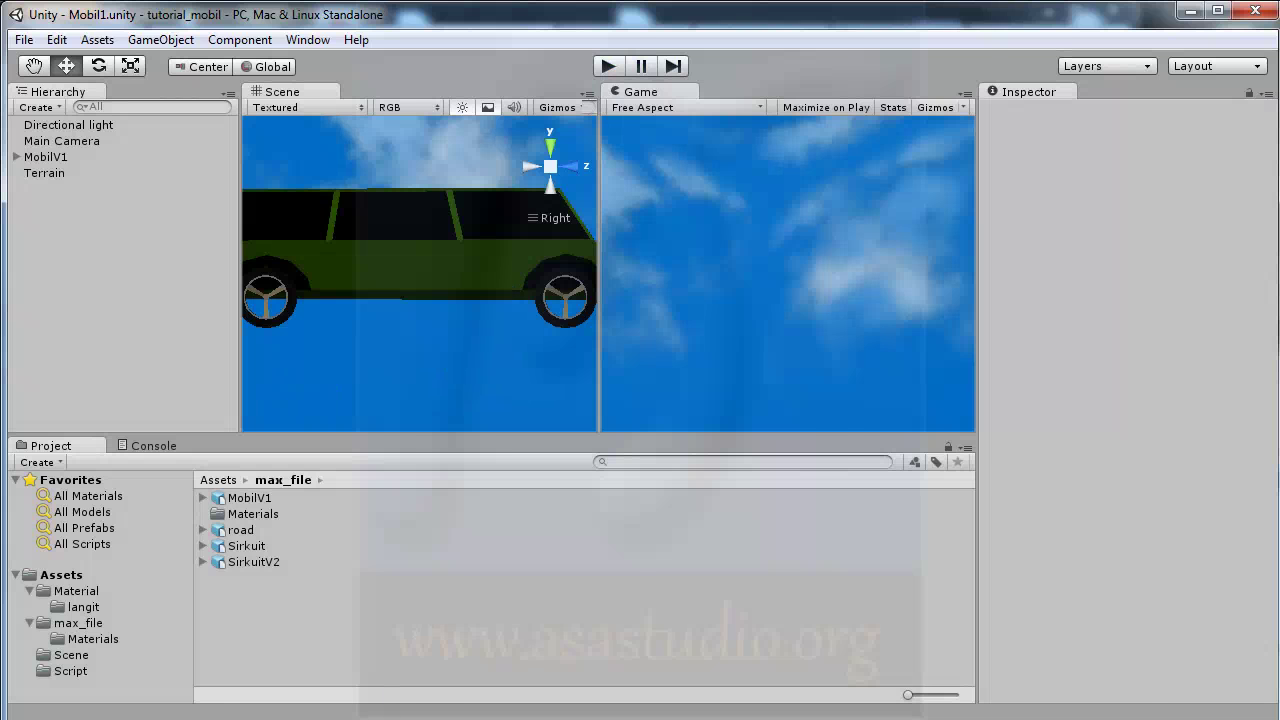
{"action": "key", "text": "alt+Tab"}
{"action": "left_click", "coordinate": [315, 485]}
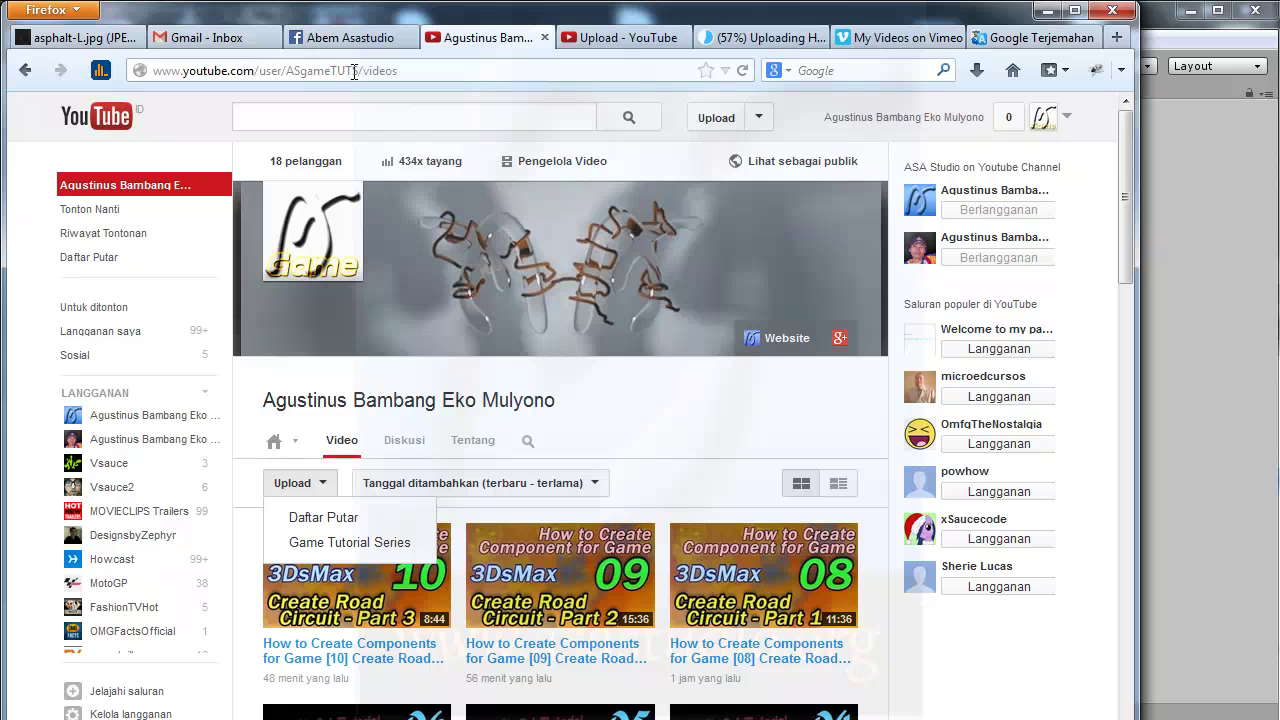
Open the channel's 'How to Create Components for Game' playlist from its playlists.
{"action": "left_click_drag", "start_coordinate": [359, 71], "coordinate": [286, 71]}
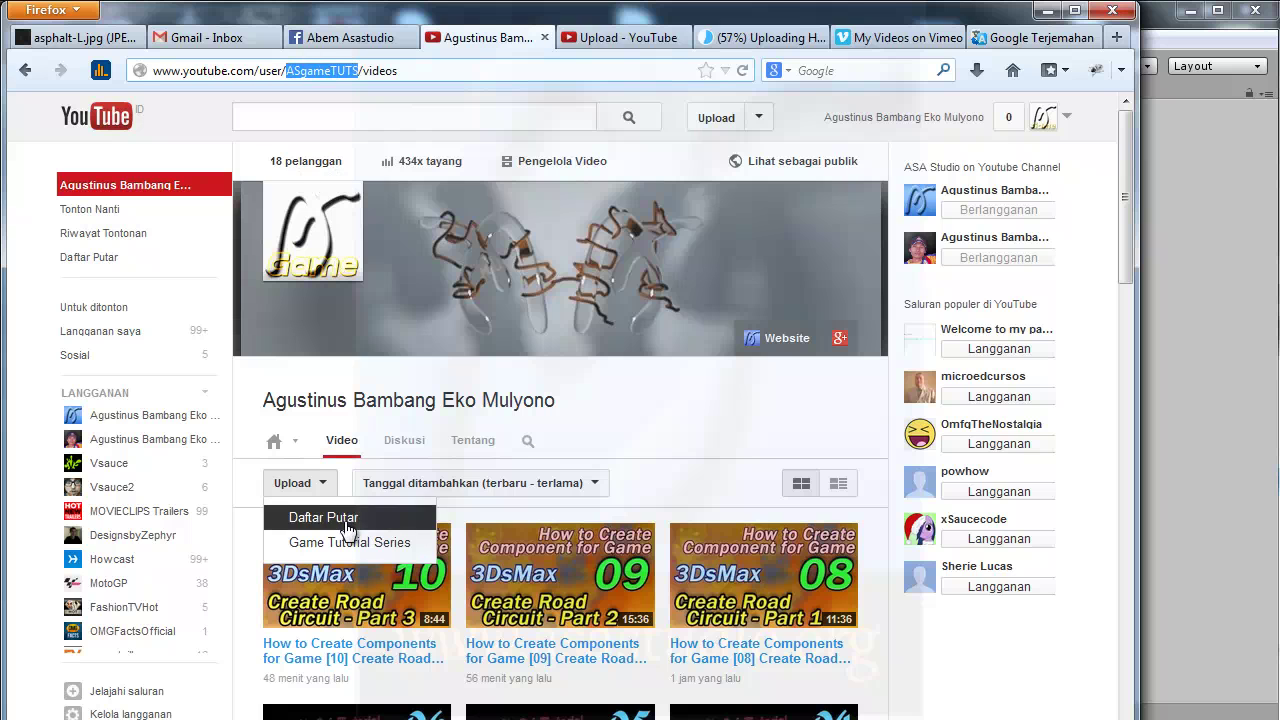
{"action": "left_click", "coordinate": [327, 486]}
{"action": "left_click", "coordinate": [327, 486]}
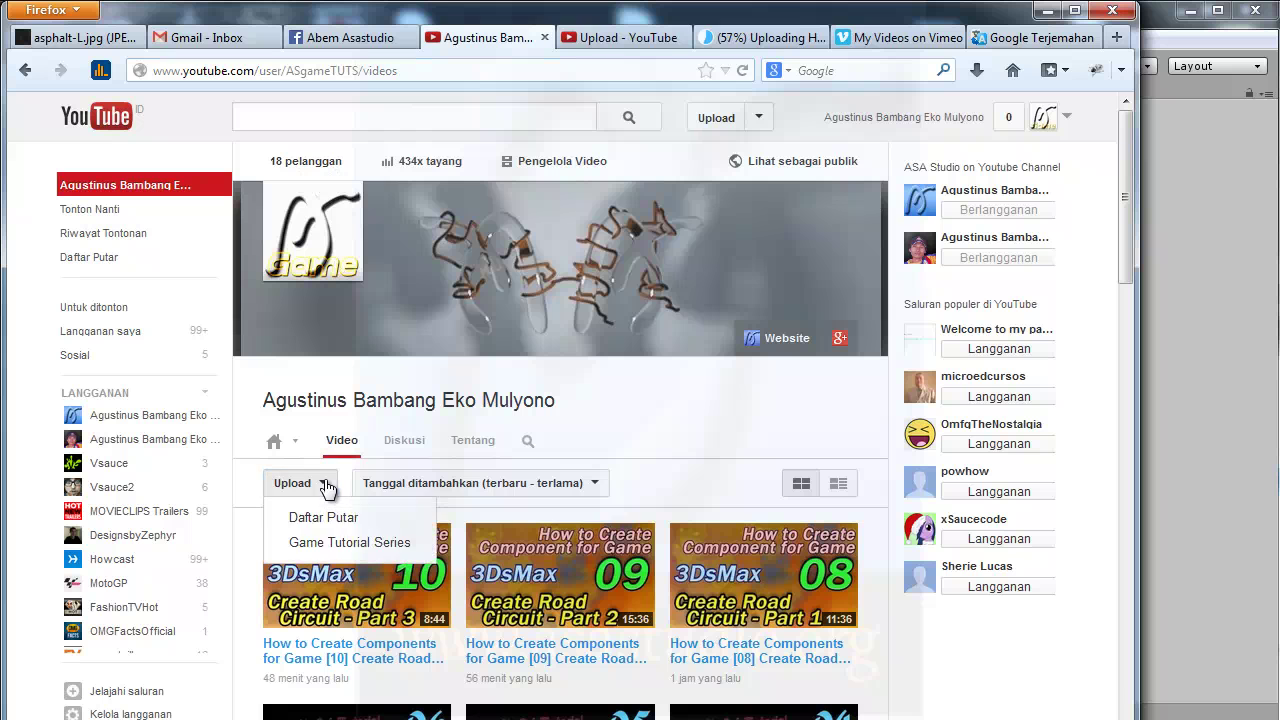
{"action": "left_click", "coordinate": [322, 517]}
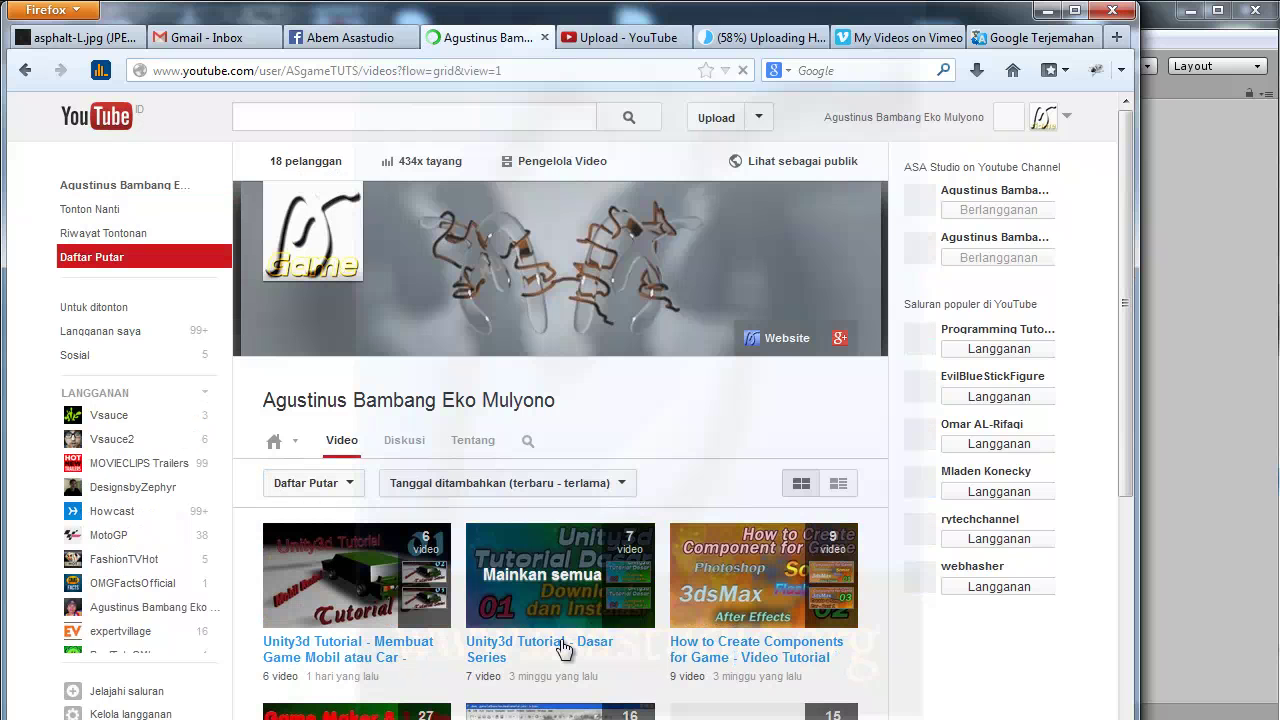
{"action": "left_click", "coordinate": [745, 655]}
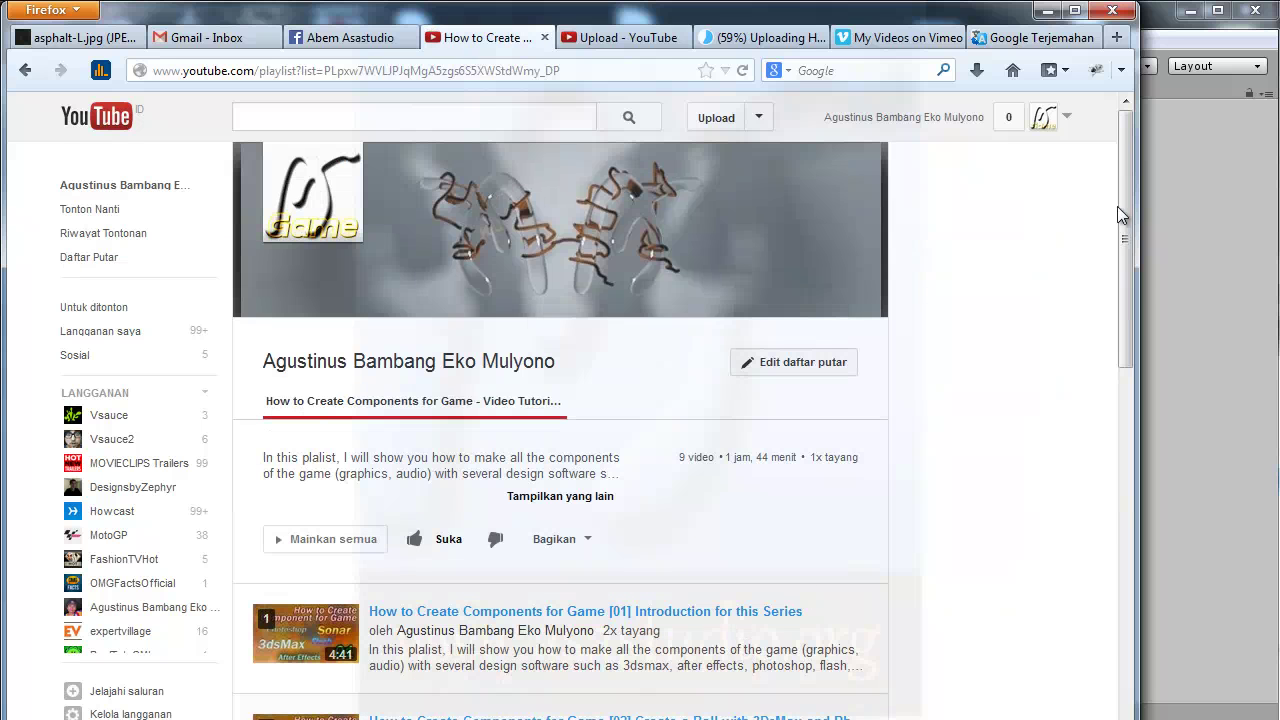
Scroll and refresh the playlist to show all ten videos, then return to Unity.
{"action": "left_click_drag", "start_coordinate": [1125, 211], "coordinate": [1131, 575]}
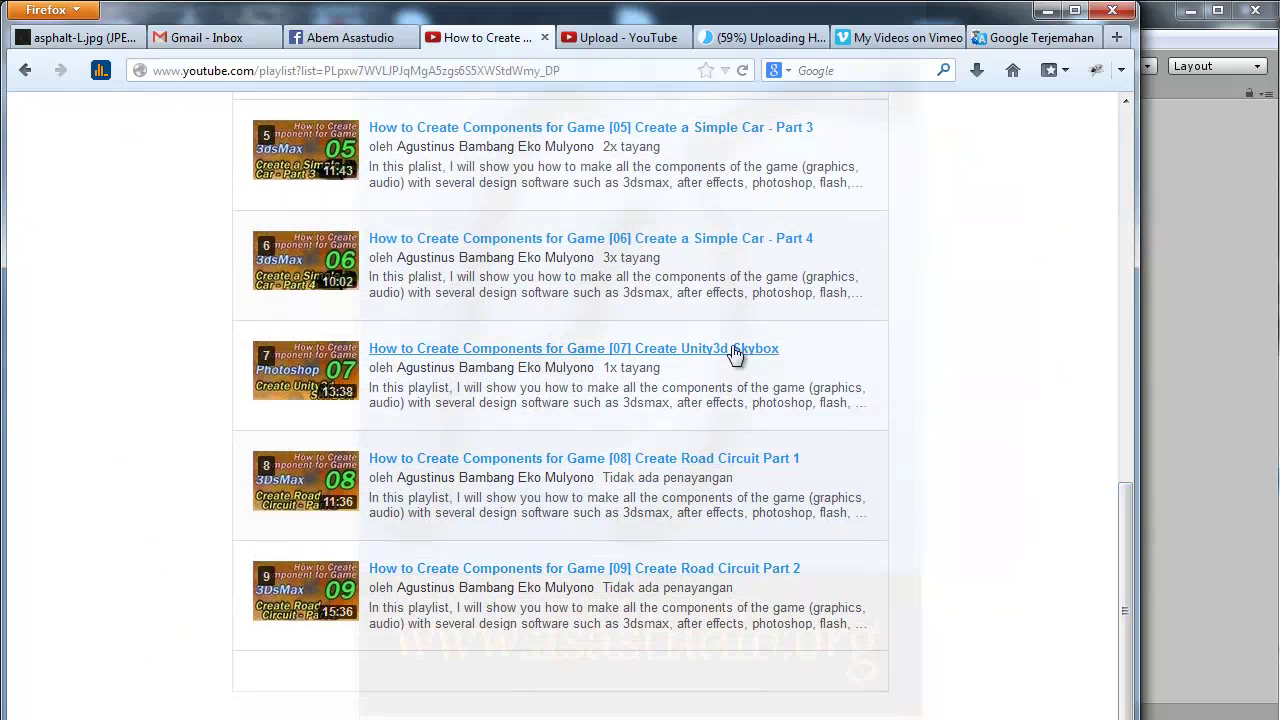
{"action": "key", "text": "F5"}
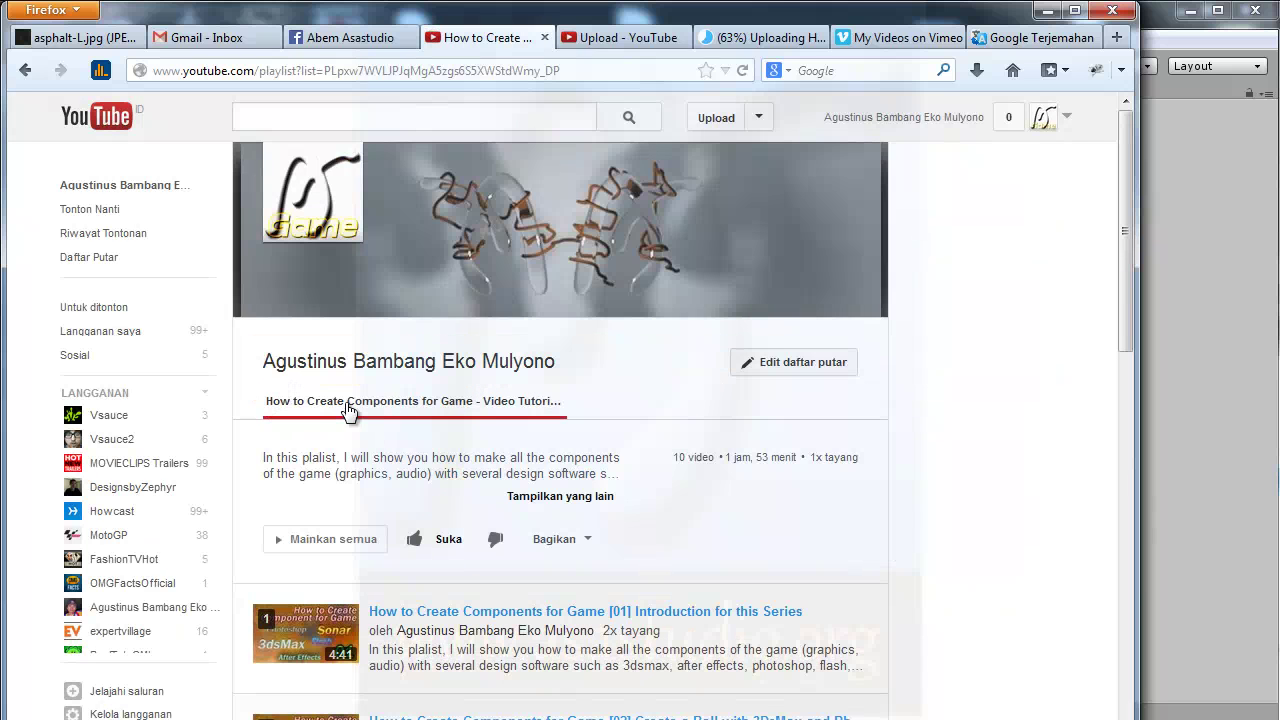
{"action": "left_click_drag", "start_coordinate": [1122, 325], "coordinate": [1135, 716]}
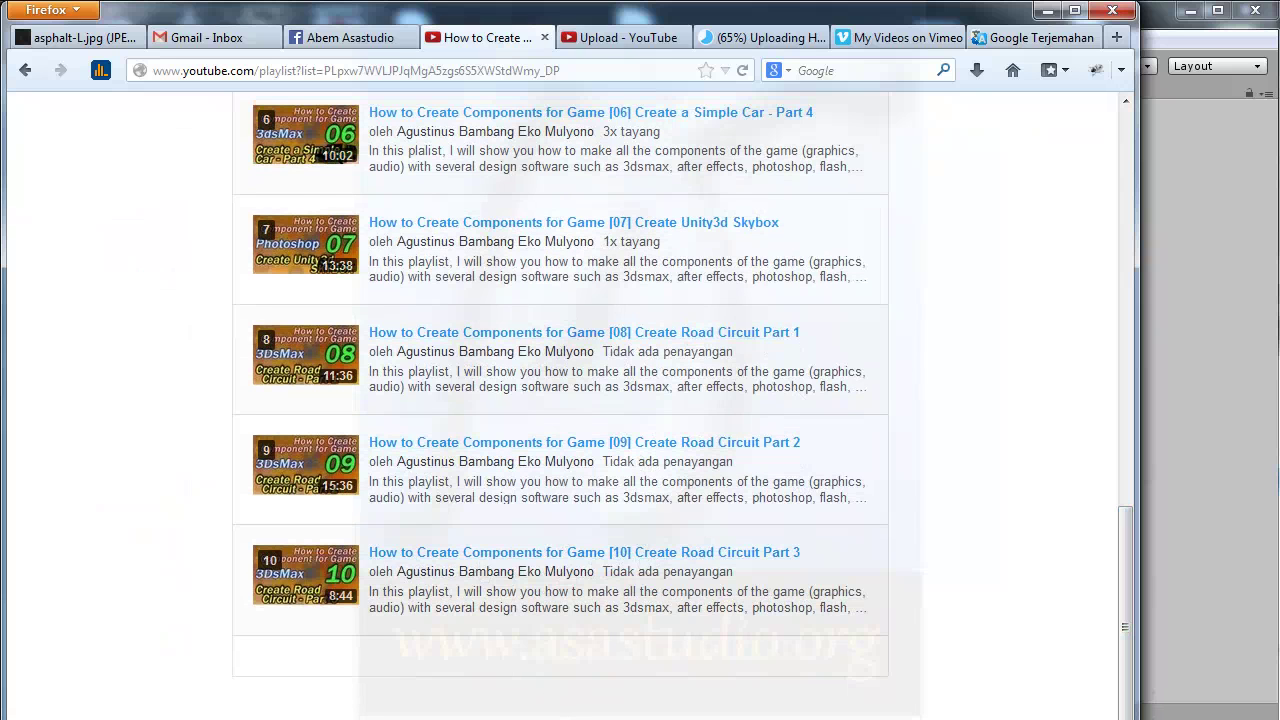
{"action": "key", "text": "alt+Tab"}
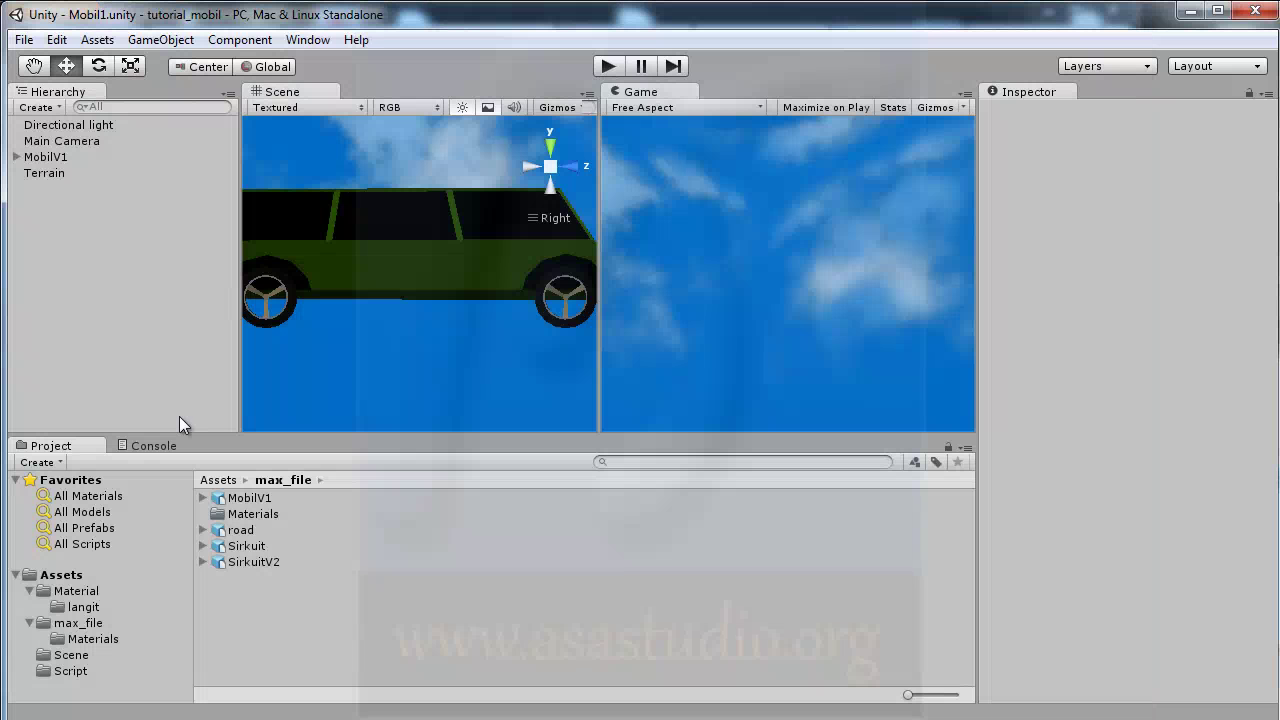
Change the SirkuitV2 model's import Scale Factor from 0.01 to 1 and apply it.
{"action": "left_click", "coordinate": [70, 626]}
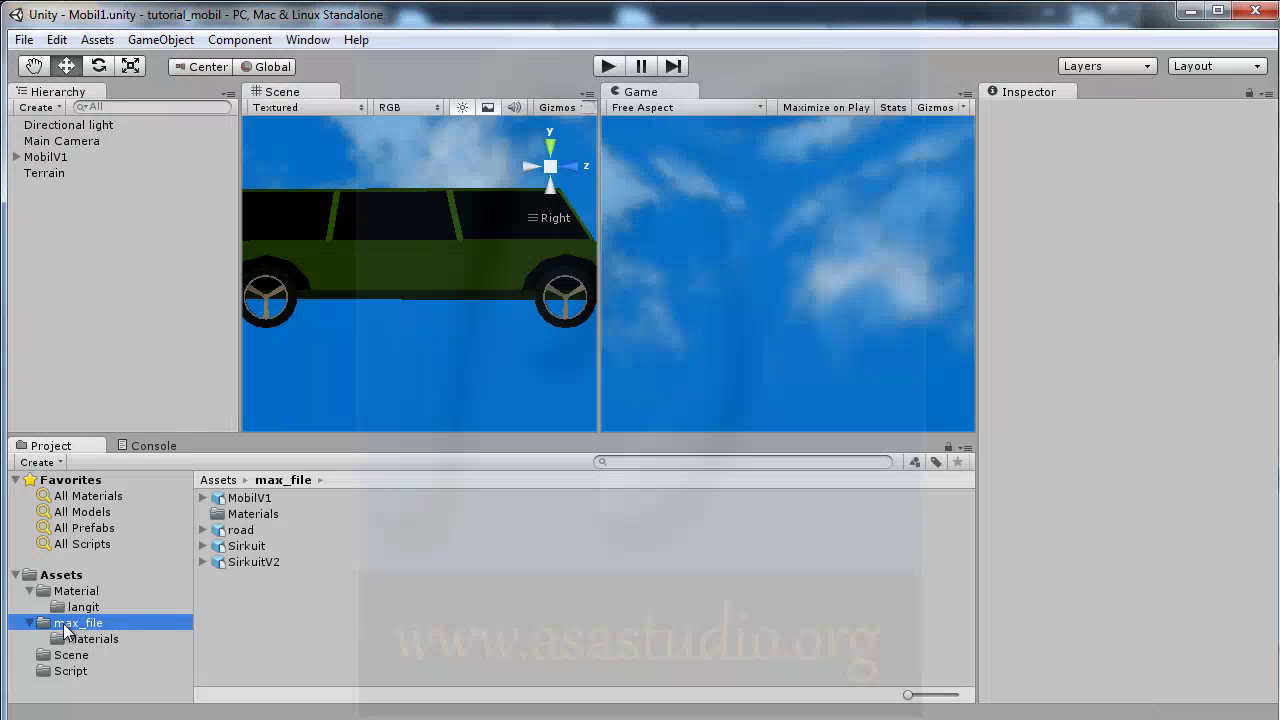
{"action": "left_click", "coordinate": [237, 561]}
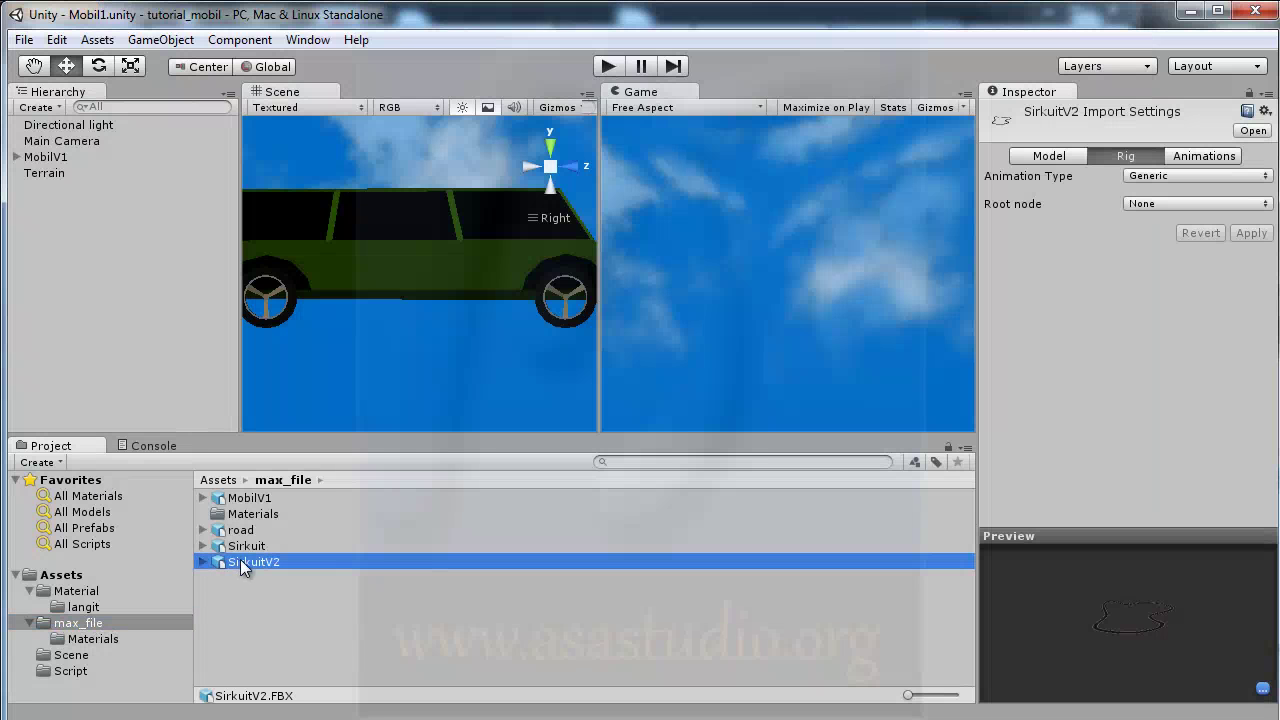
{"action": "left_click", "coordinate": [1041, 157]}
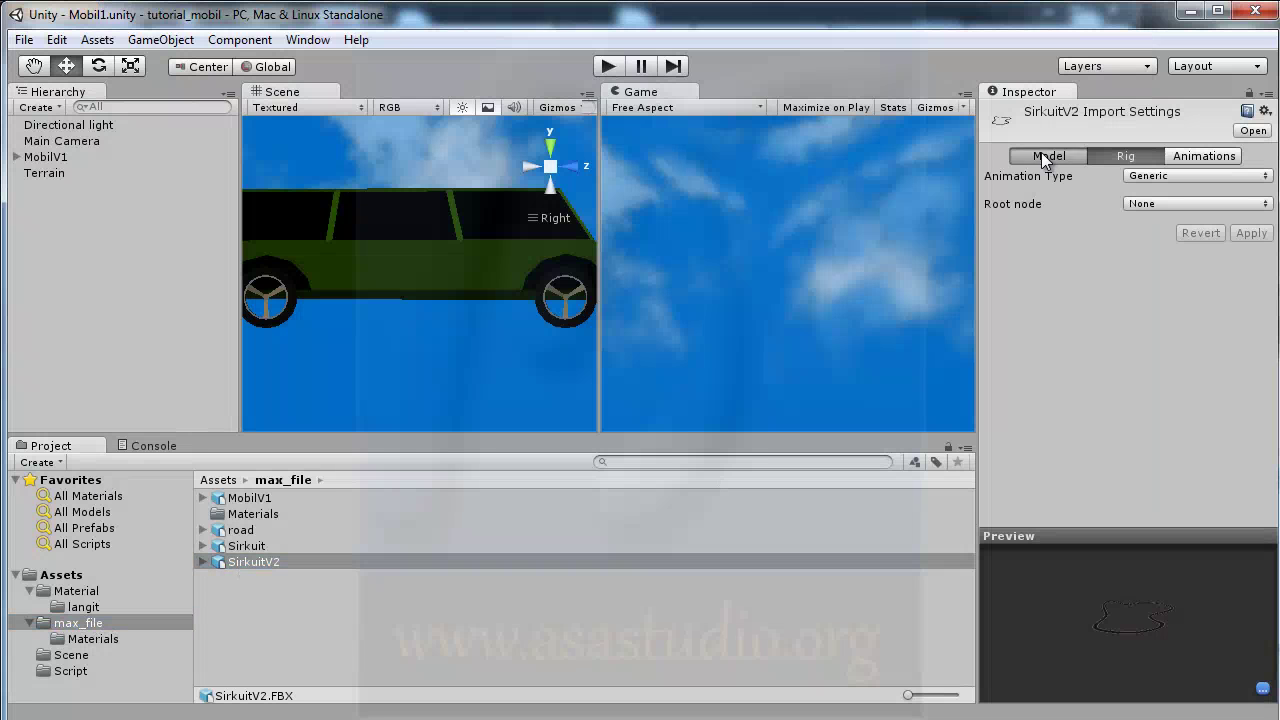
{"action": "left_click", "coordinate": [1130, 197]}
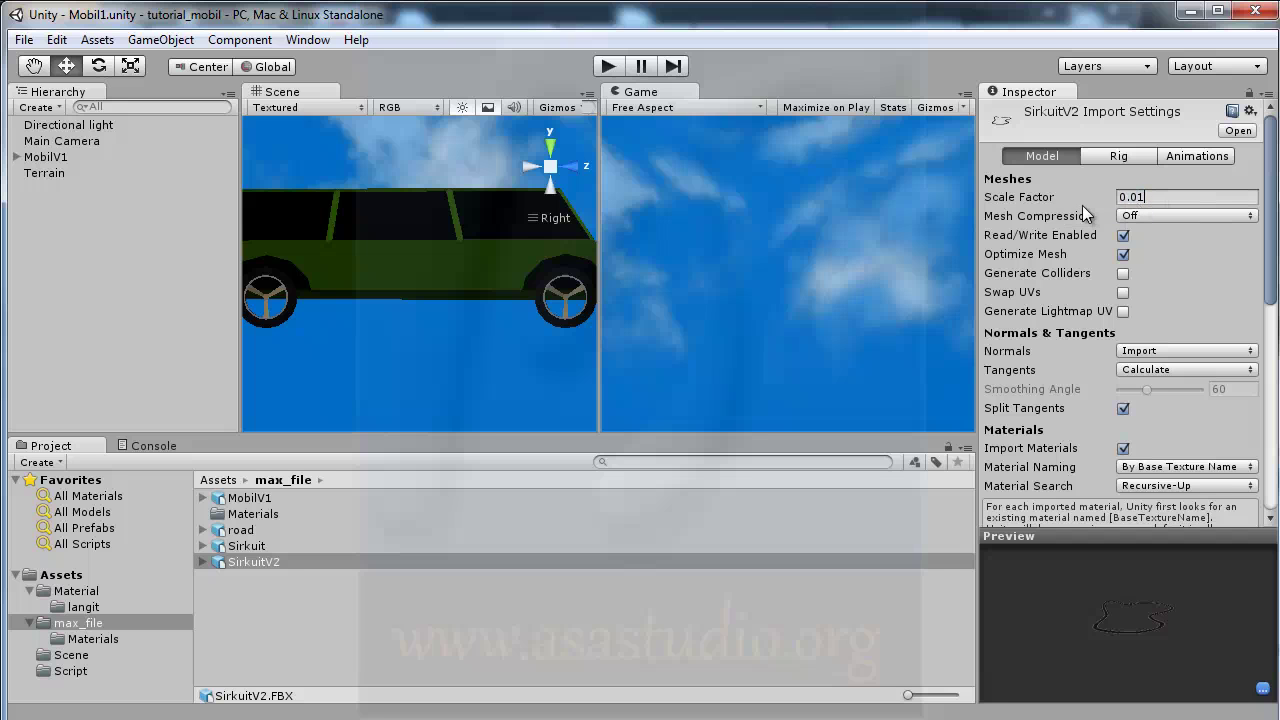
{"action": "left_click_drag", "start_coordinate": [1166, 205], "coordinate": [1095, 200]}
{"action": "type", "text": "1"}
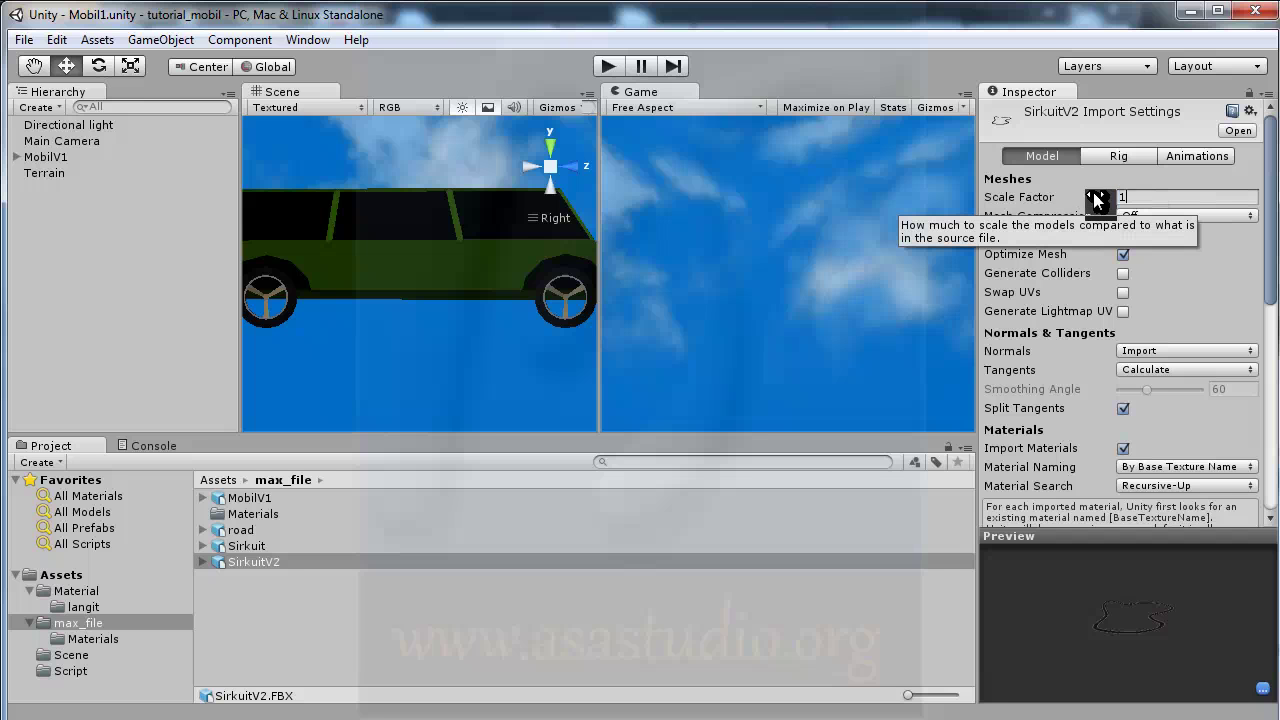
{"action": "left_click_drag", "start_coordinate": [1272, 275], "coordinate": [1272, 385]}
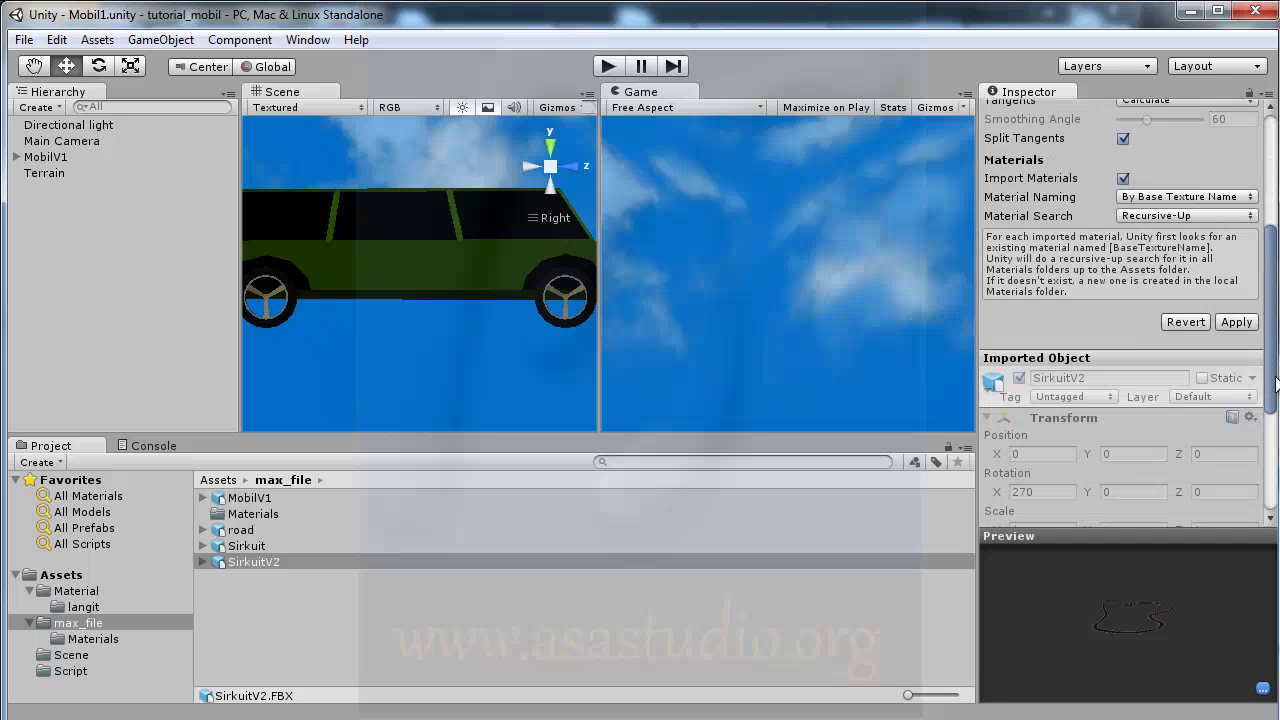
{"action": "left_click", "coordinate": [1237, 320]}
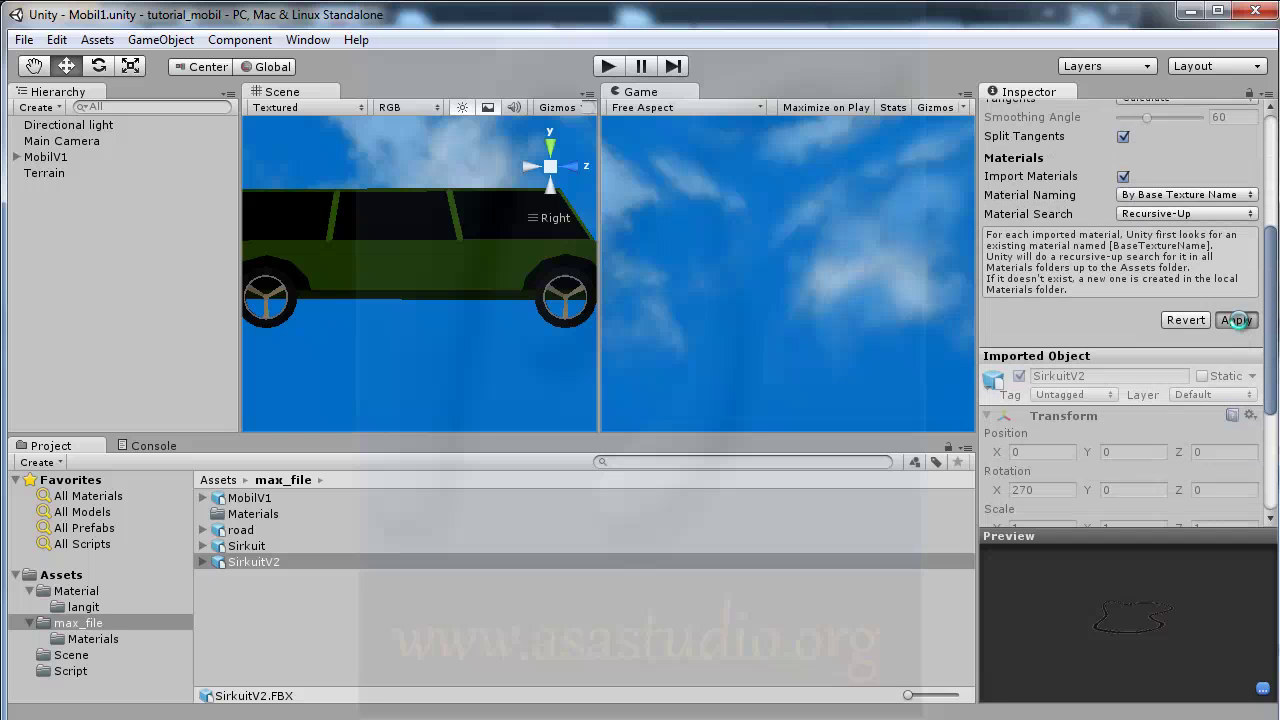
{"action": "left_click_drag", "start_coordinate": [1272, 370], "coordinate": [1274, 240]}
Set SirkuitV2's rig Animation Type to None and apply.
{"action": "left_click", "coordinate": [1128, 155]}
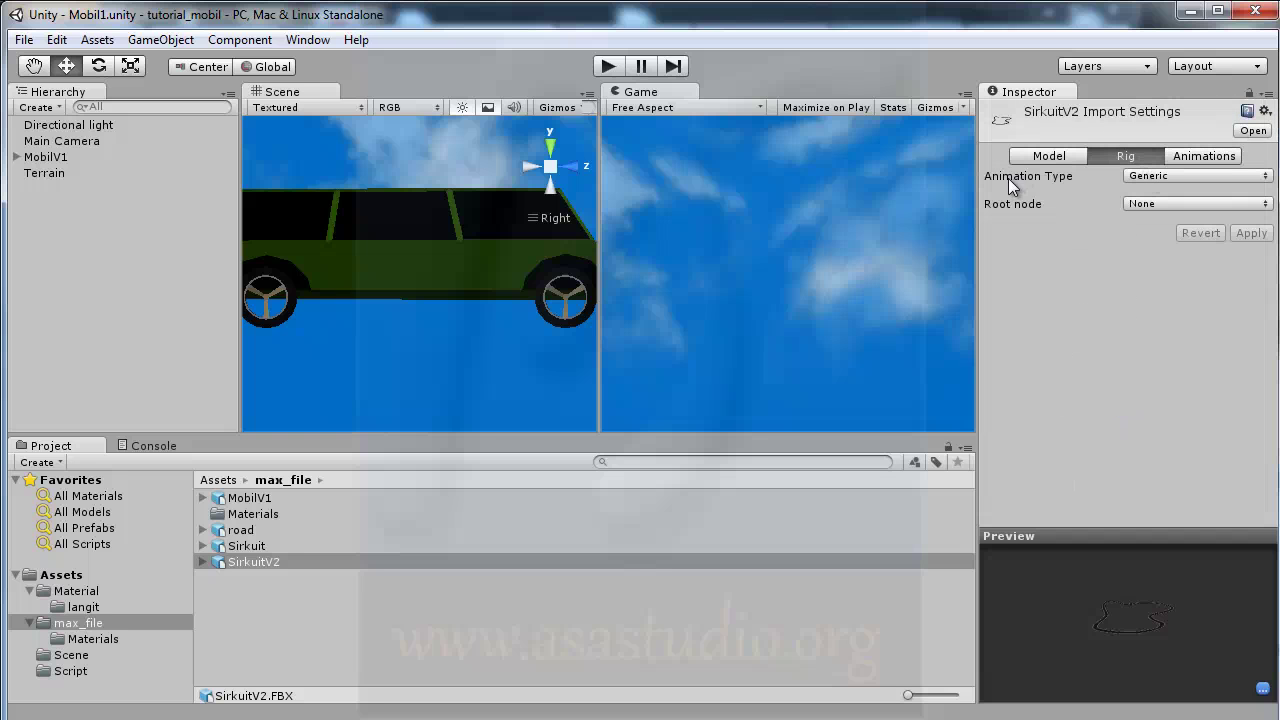
{"action": "left_click", "coordinate": [1160, 177]}
{"action": "left_click", "coordinate": [1172, 198]}
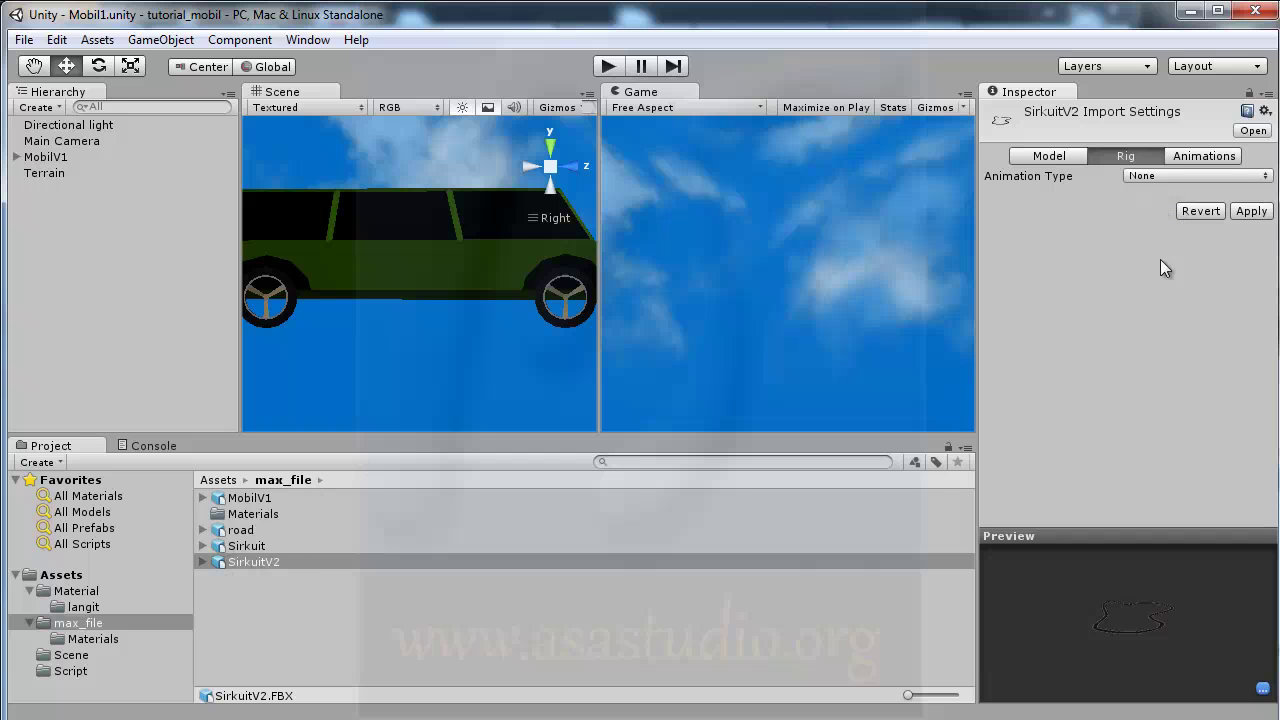
{"action": "left_click", "coordinate": [1236, 212]}
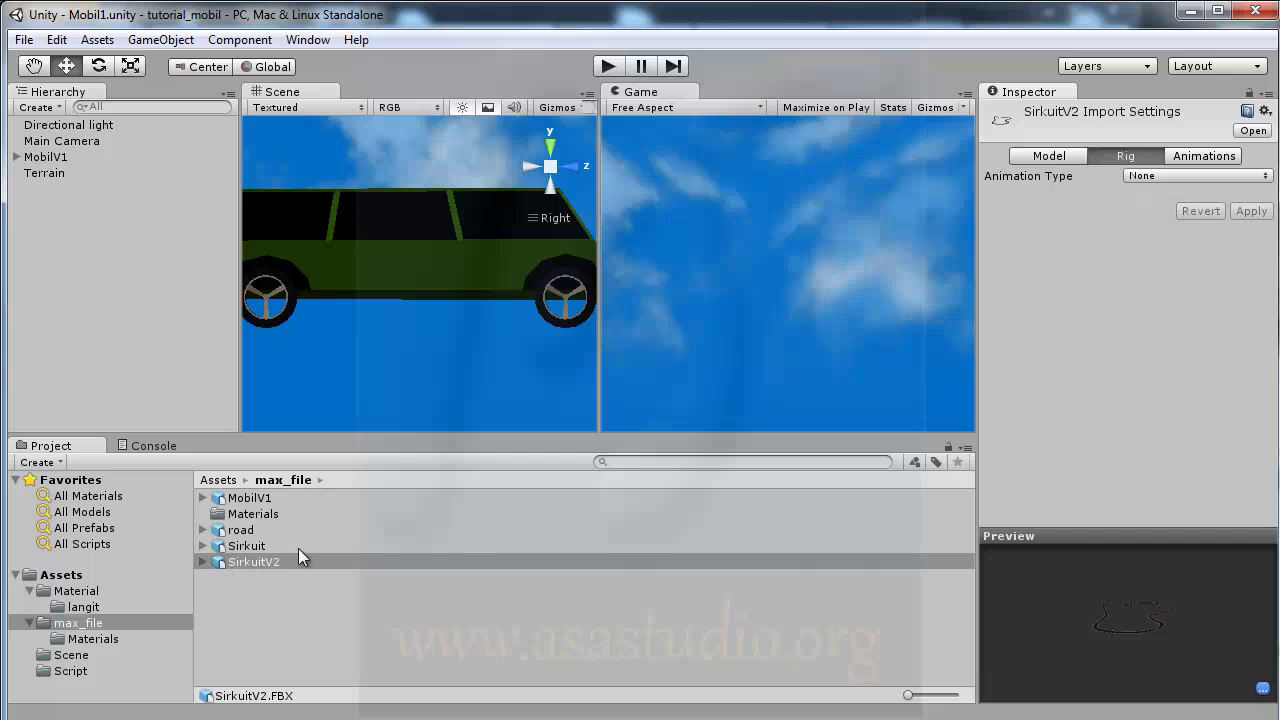
Add SirkuitV2 to the scene and, in top view, move it to about X 116, Z 97.
{"action": "left_click_drag", "start_coordinate": [247, 563], "coordinate": [85, 313]}
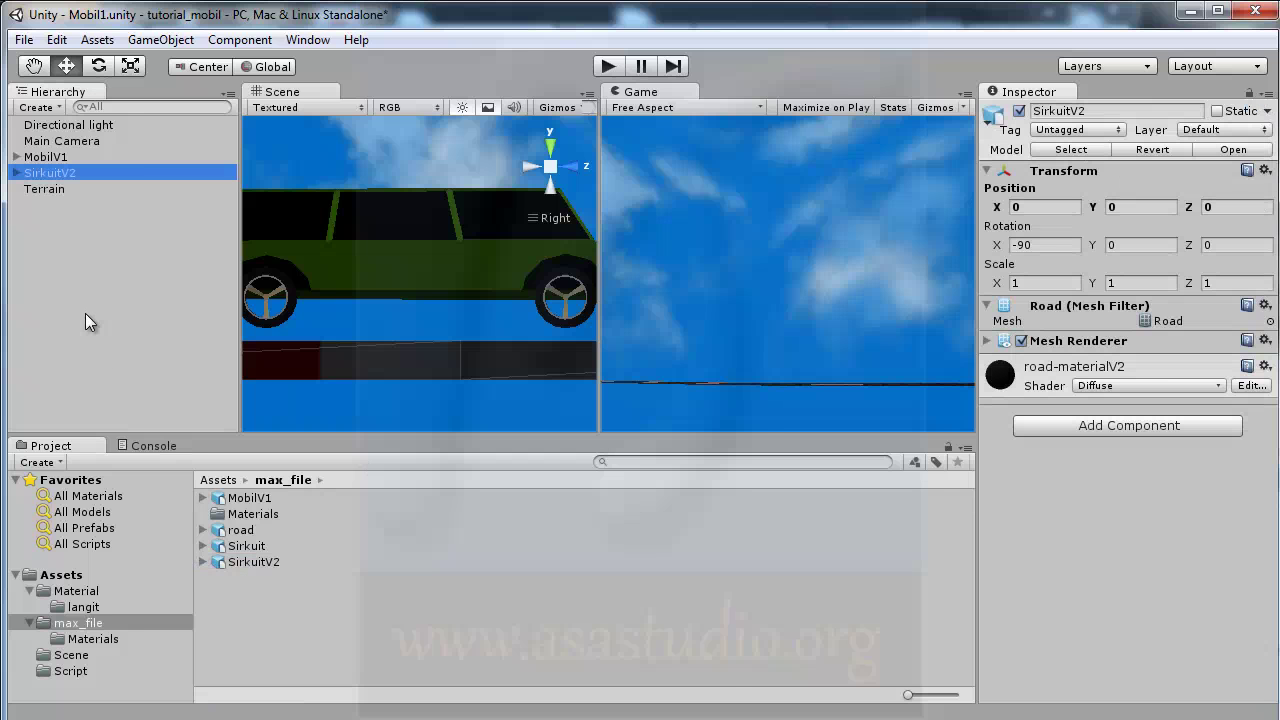
{"action": "left_click", "coordinate": [549, 145]}
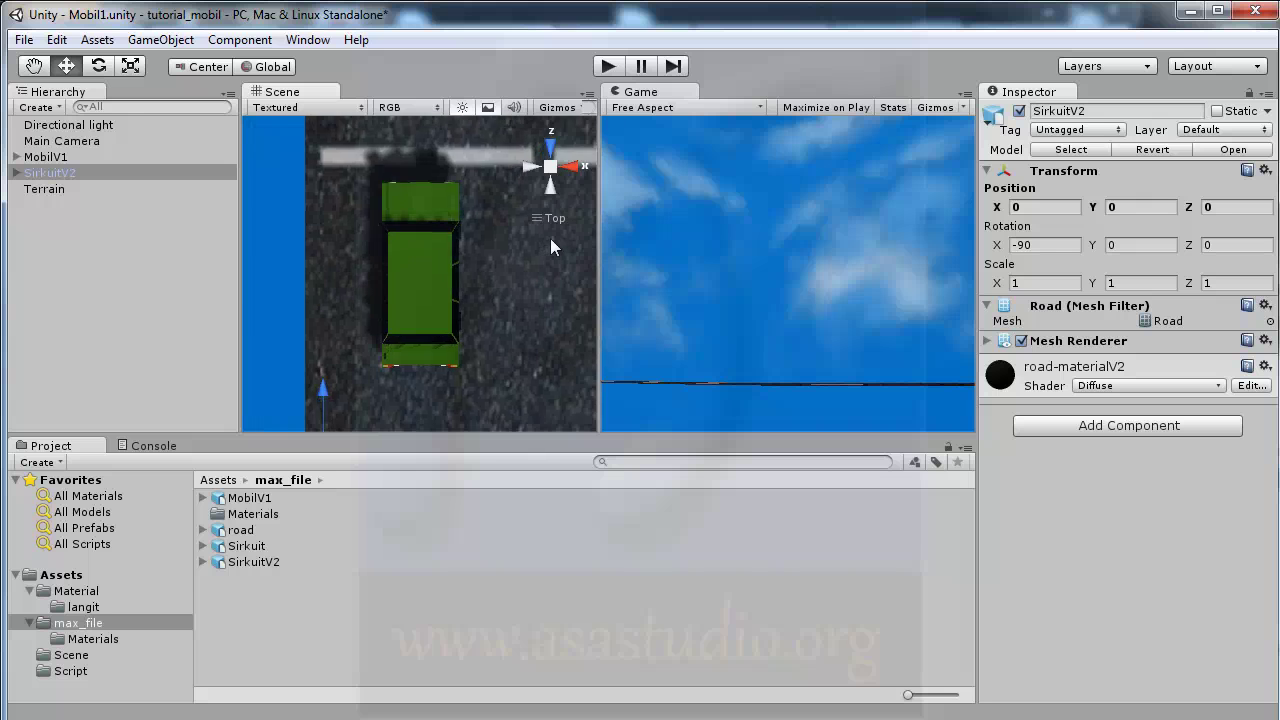
{"action": "scroll", "coordinate": [552, 240], "scroll_direction": "down", "scroll_amount": 3}
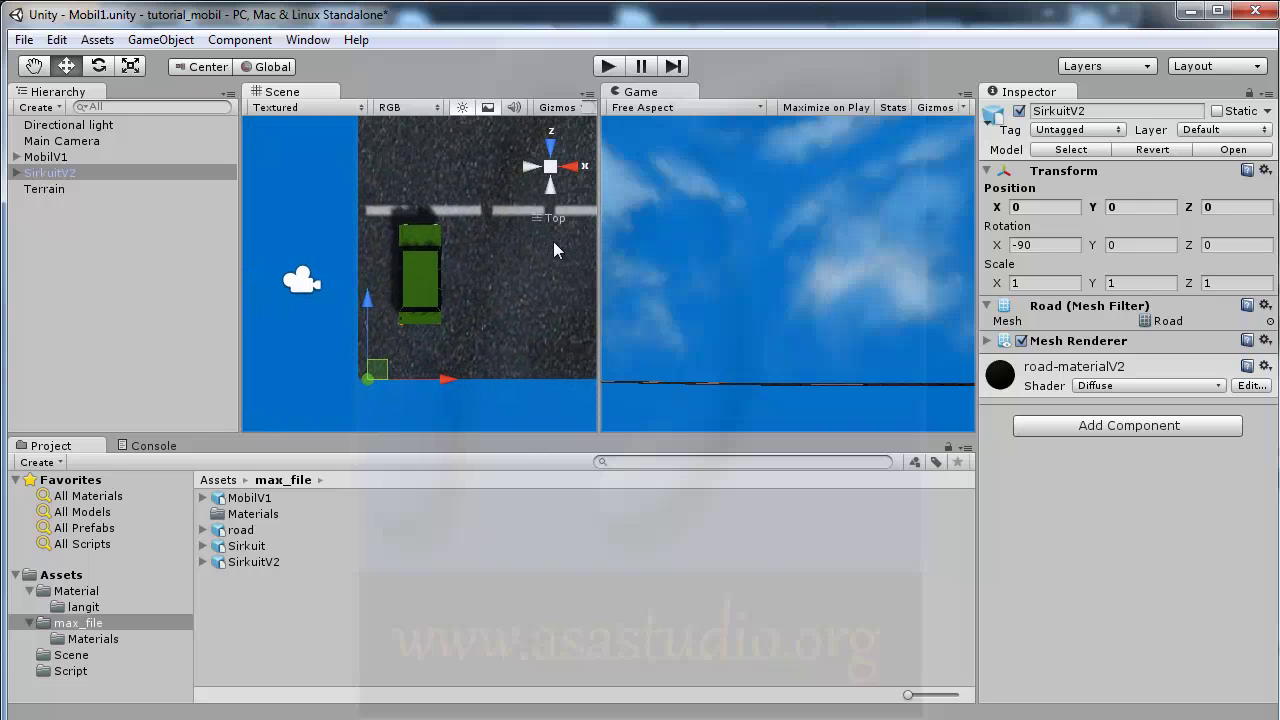
{"action": "double_click", "coordinate": [44, 174]}
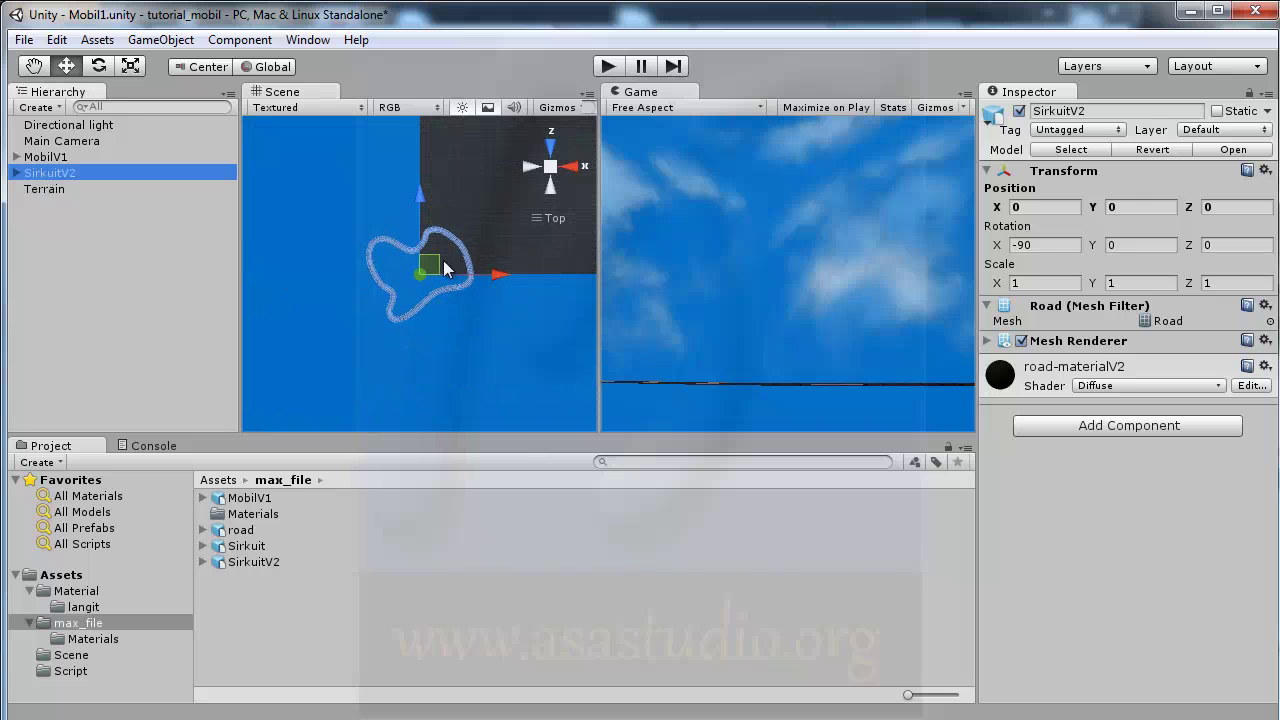
{"action": "left_click_drag", "start_coordinate": [428, 268], "coordinate": [491, 214]}
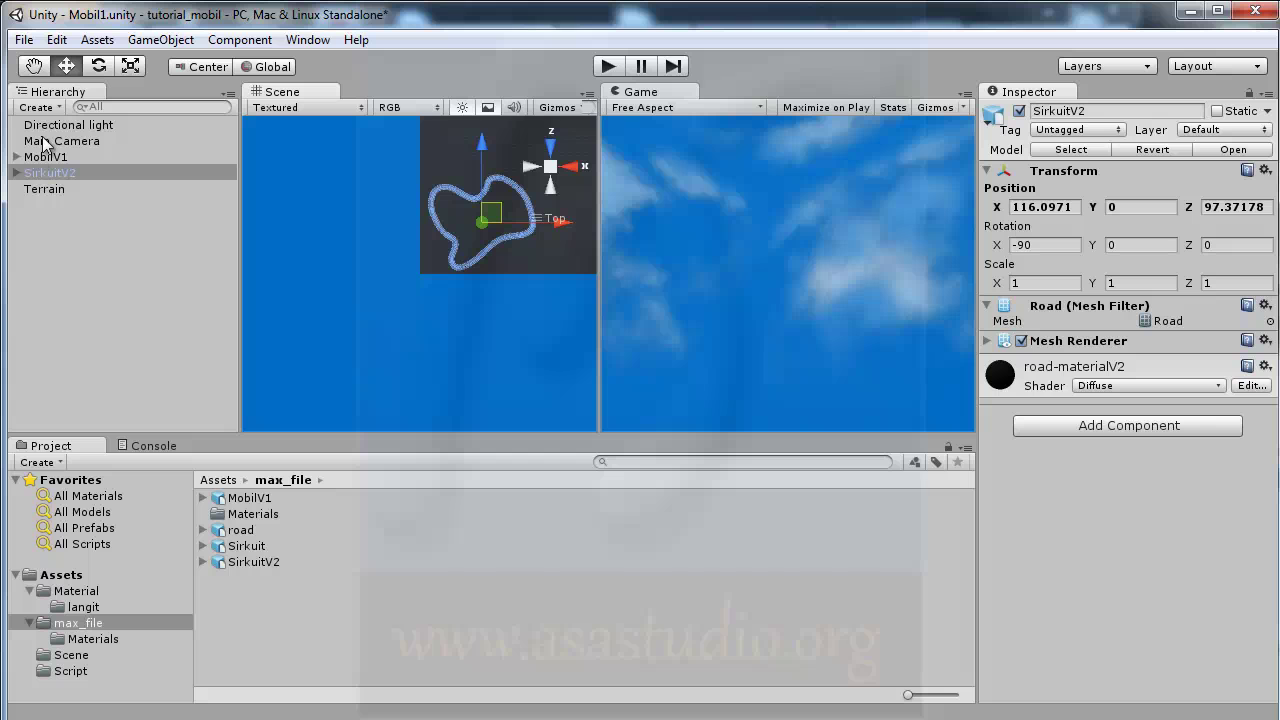
{"action": "double_click", "coordinate": [38, 189]}
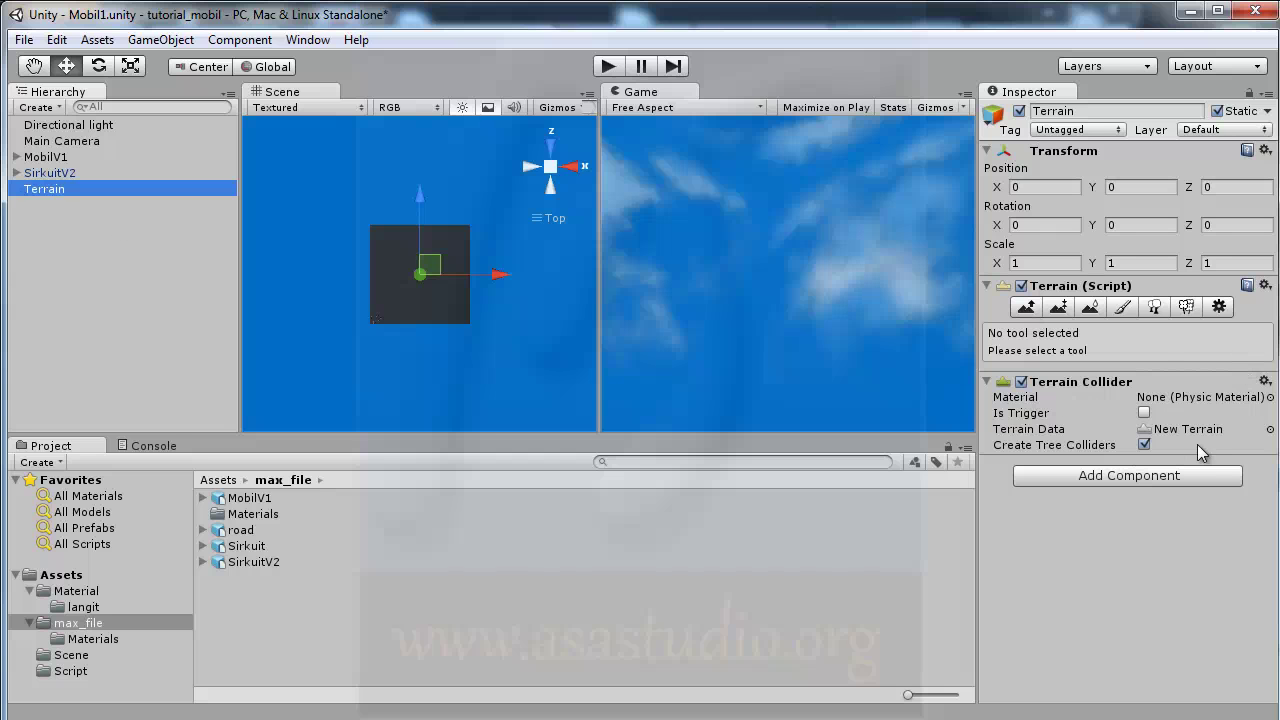
Resize the terrain to 300 width by 300 length, then frame it and select SirkuitV2.
{"action": "left_click", "coordinate": [1218, 306]}
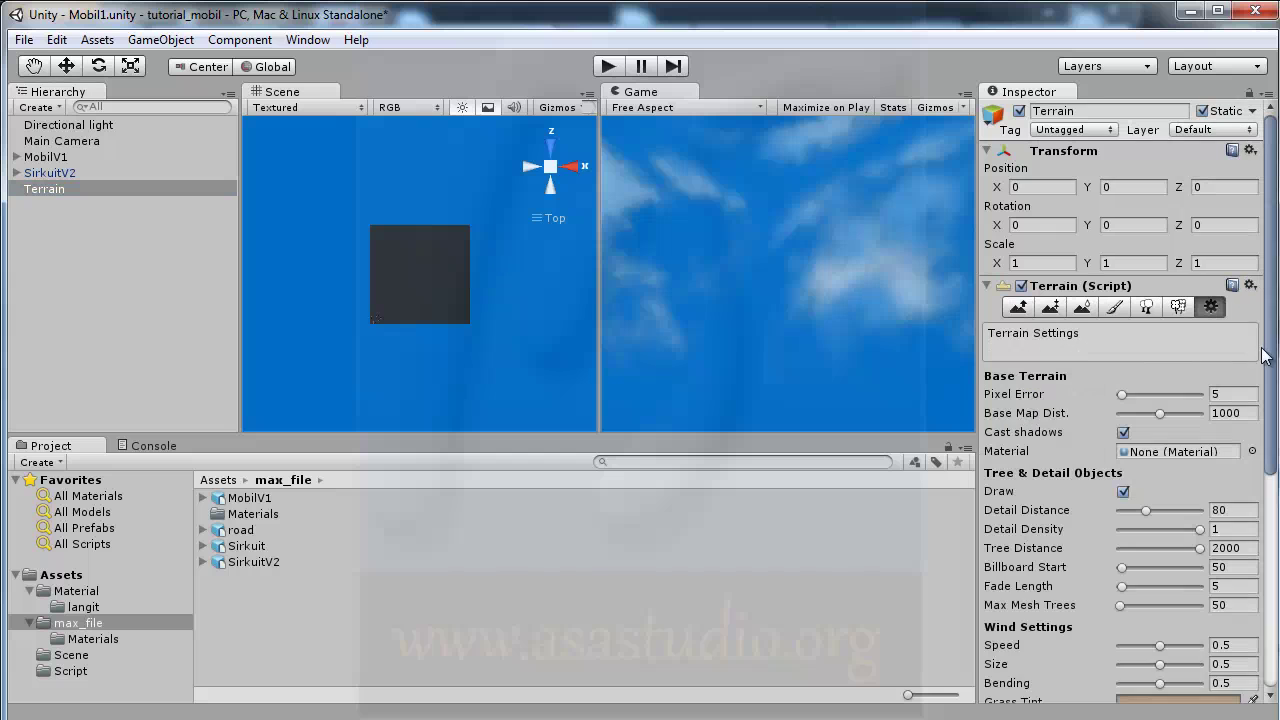
{"action": "left_click_drag", "start_coordinate": [1266, 350], "coordinate": [1268, 520]}
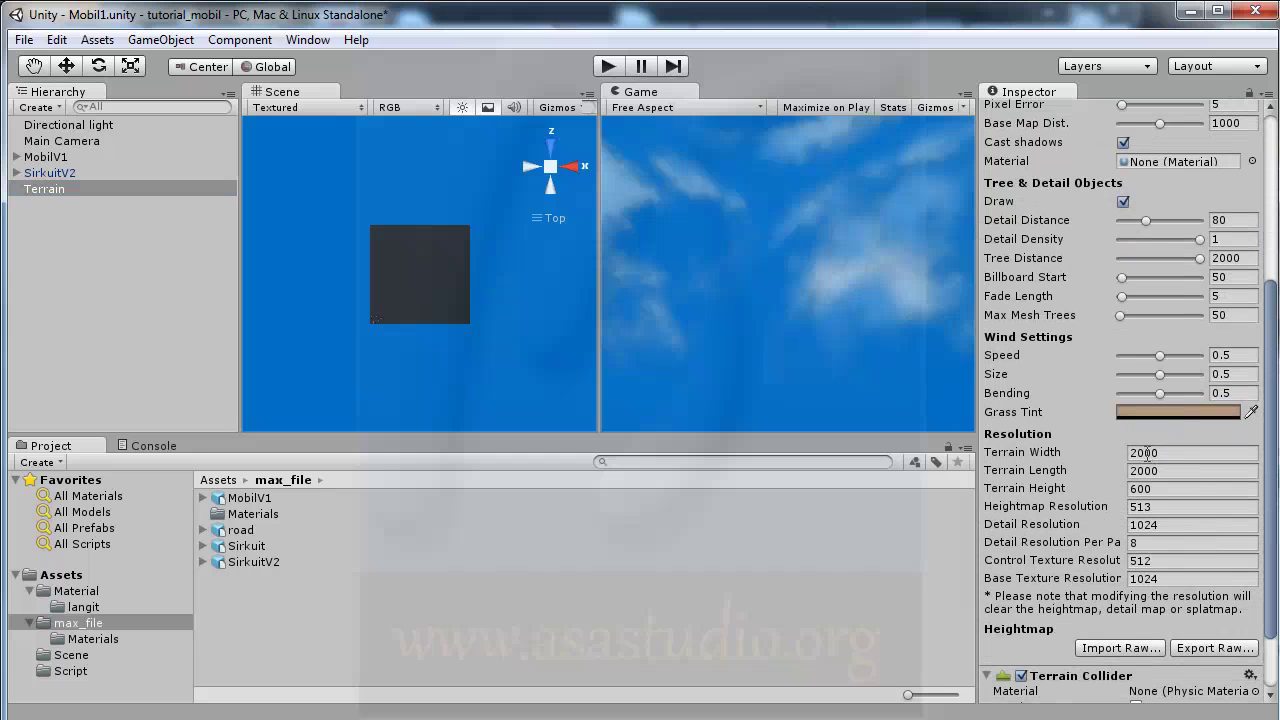
{"action": "left_click", "coordinate": [1141, 453]}
{"action": "type", "text": "3"}
{"action": "left_click", "coordinate": [1145, 473]}
{"action": "left_click_drag", "start_coordinate": [1145, 473], "coordinate": [1124, 480]}
{"action": "type", "text": "3"}
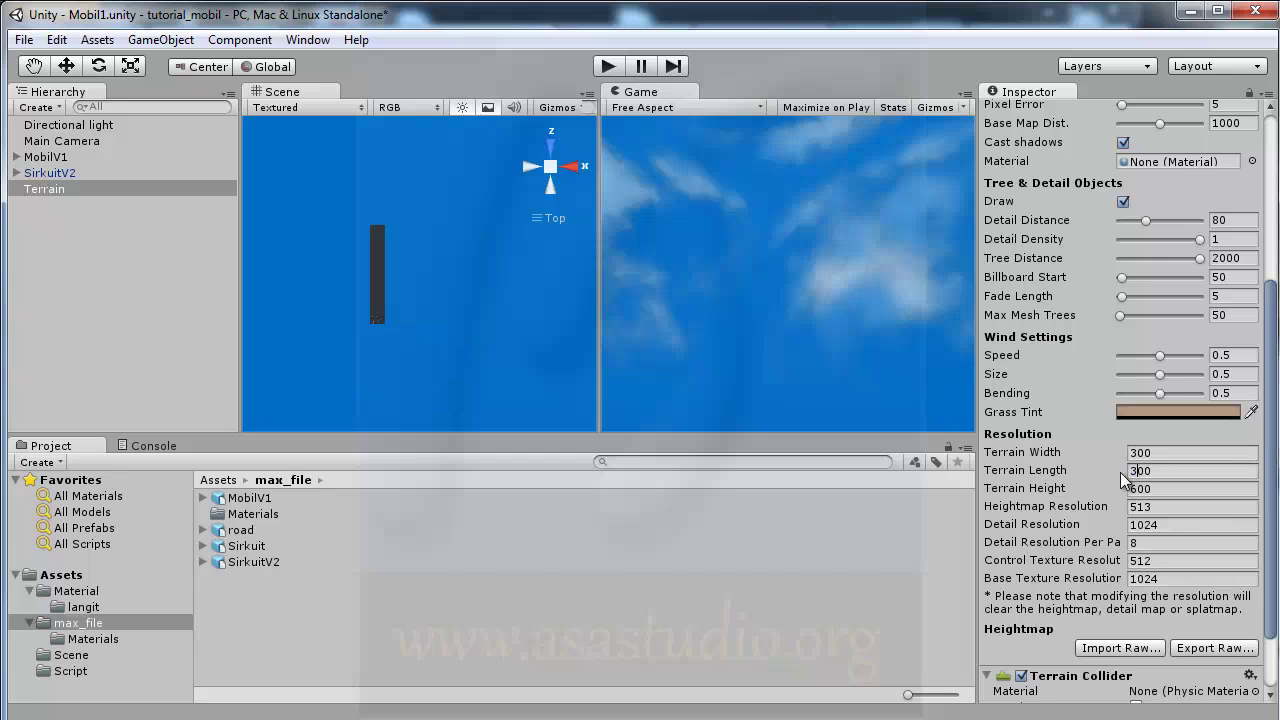
{"action": "left_click", "coordinate": [1176, 455]}
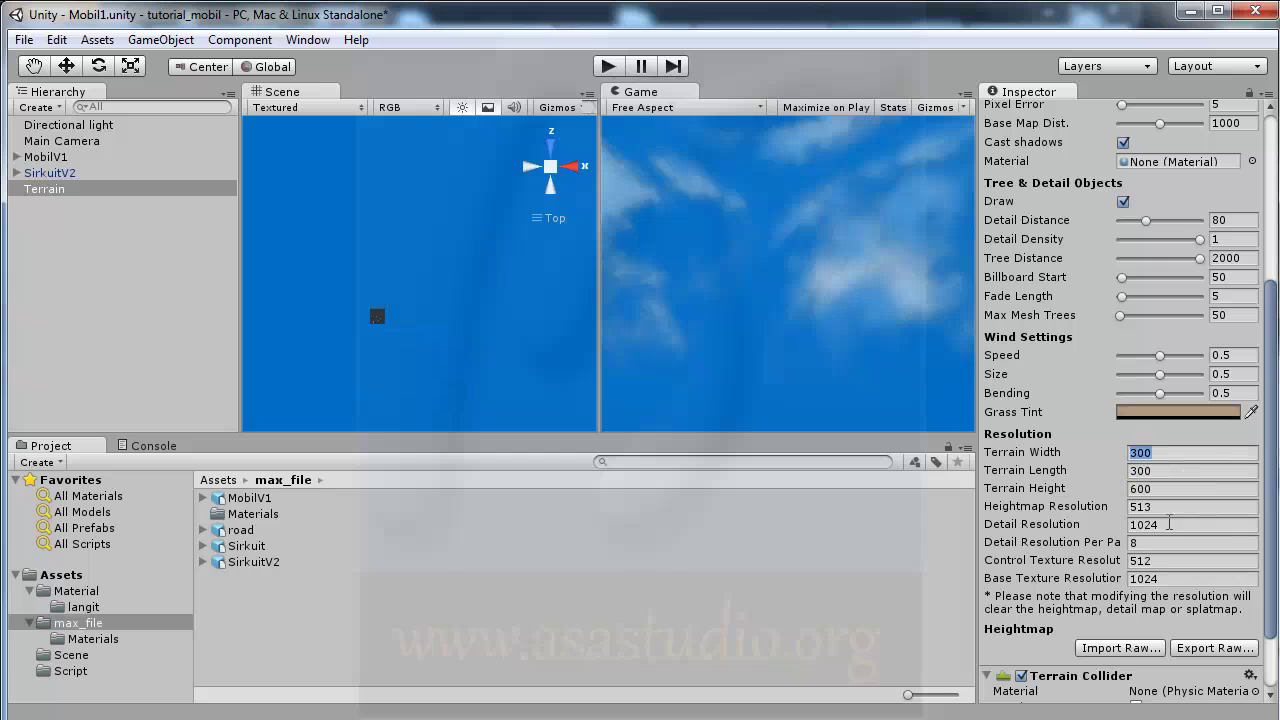
{"action": "double_click", "coordinate": [38, 187]}
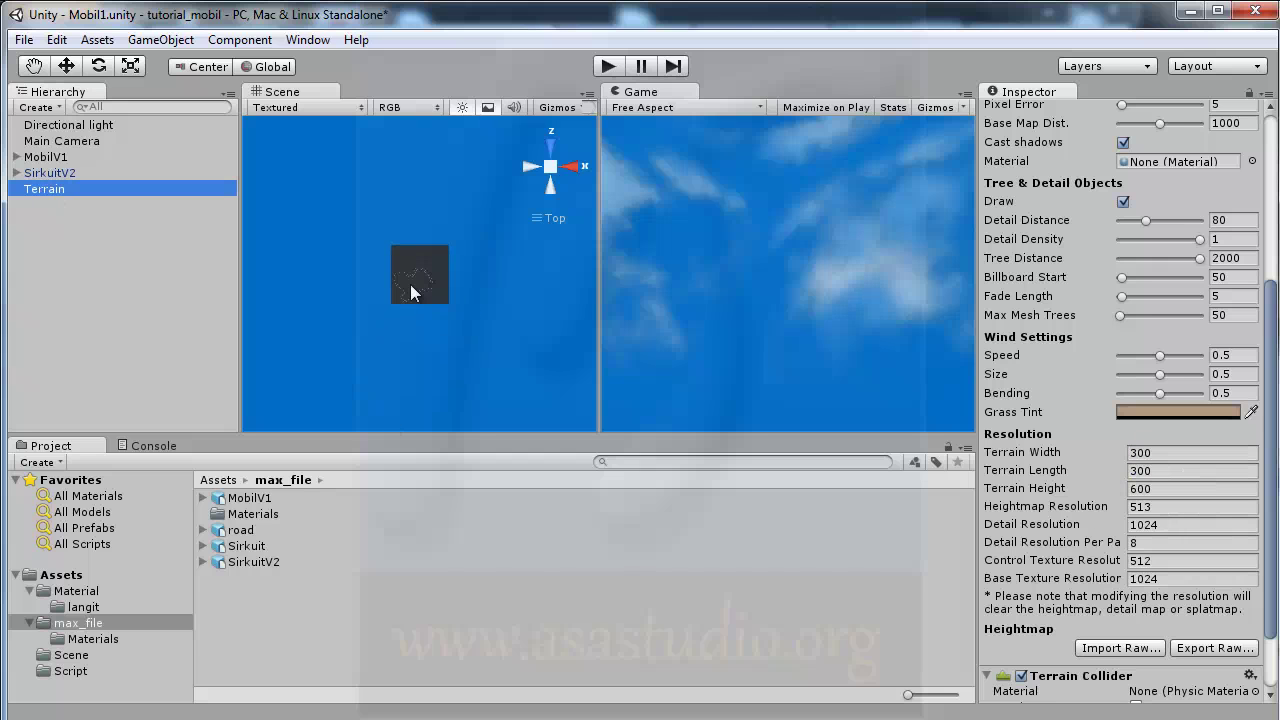
{"action": "left_click", "coordinate": [50, 173]}
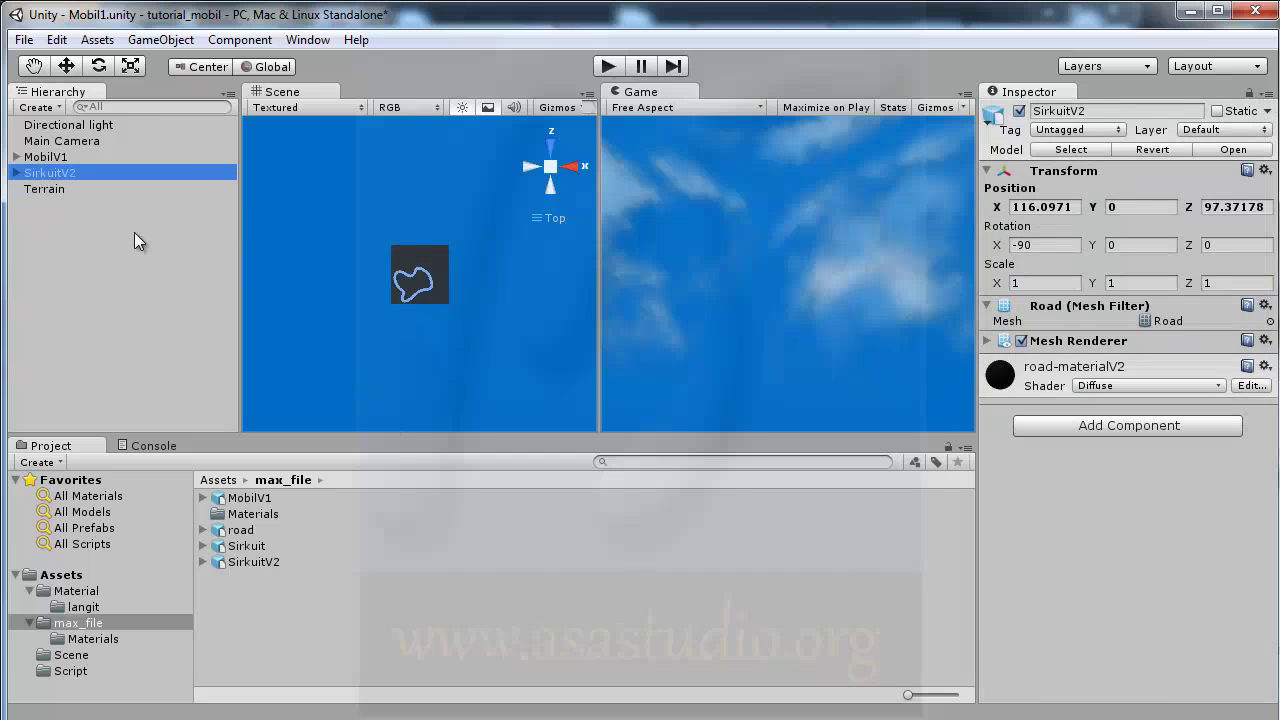
Move SirkuitV2 onto the terrain and place MobilV1 on the track at about X 65, Z 155.8.
{"action": "left_click", "coordinate": [66, 65]}
{"action": "left_click_drag", "start_coordinate": [428, 276], "coordinate": [433, 258]}
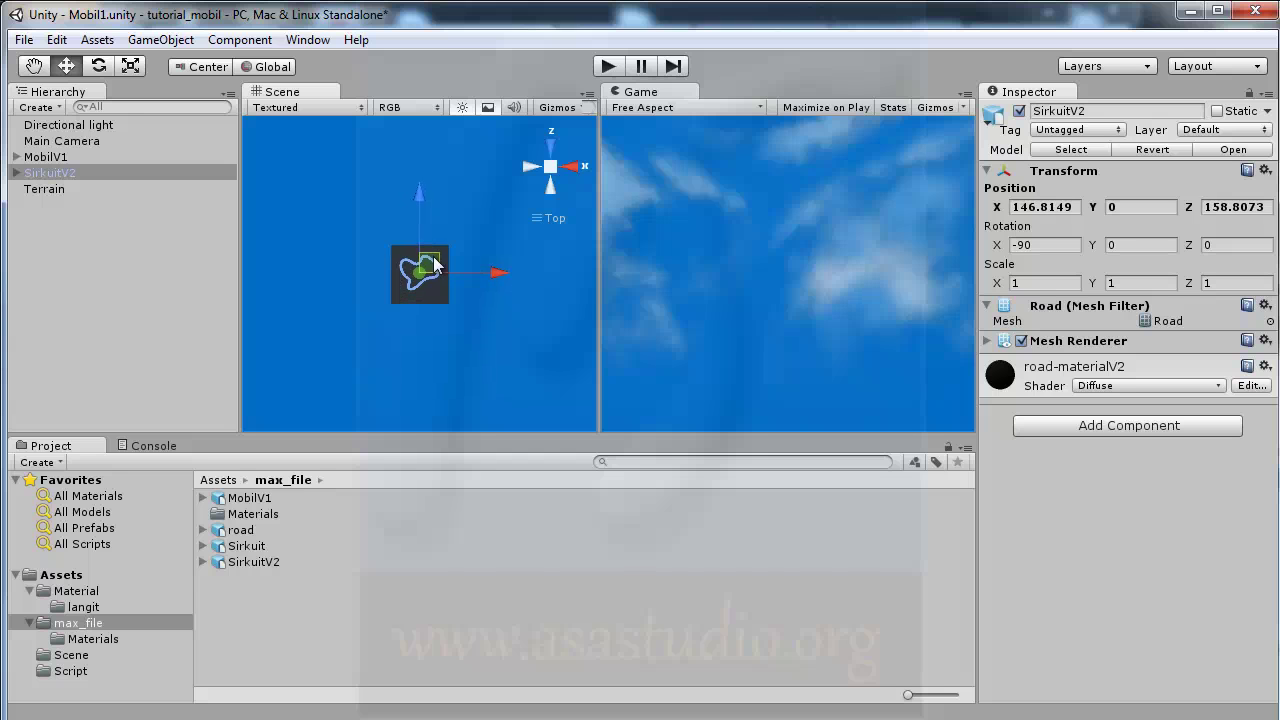
{"action": "double_click", "coordinate": [43, 177]}
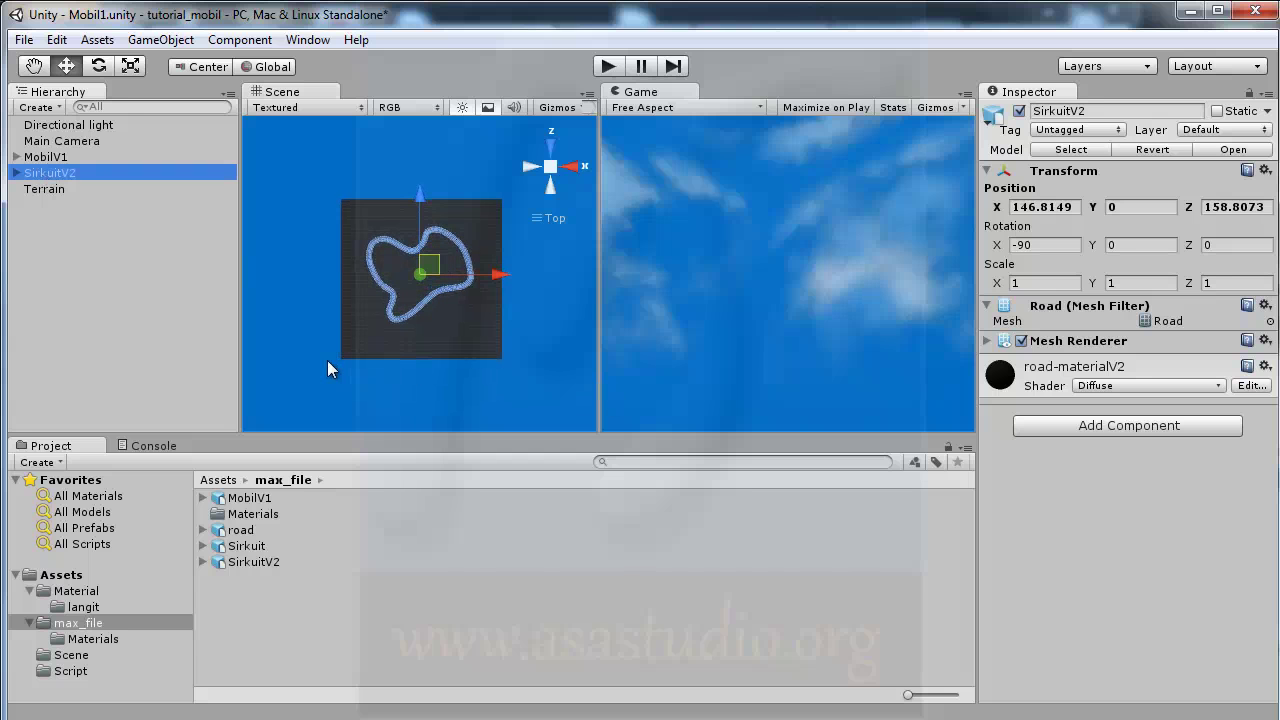
{"action": "left_click", "coordinate": [40, 157]}
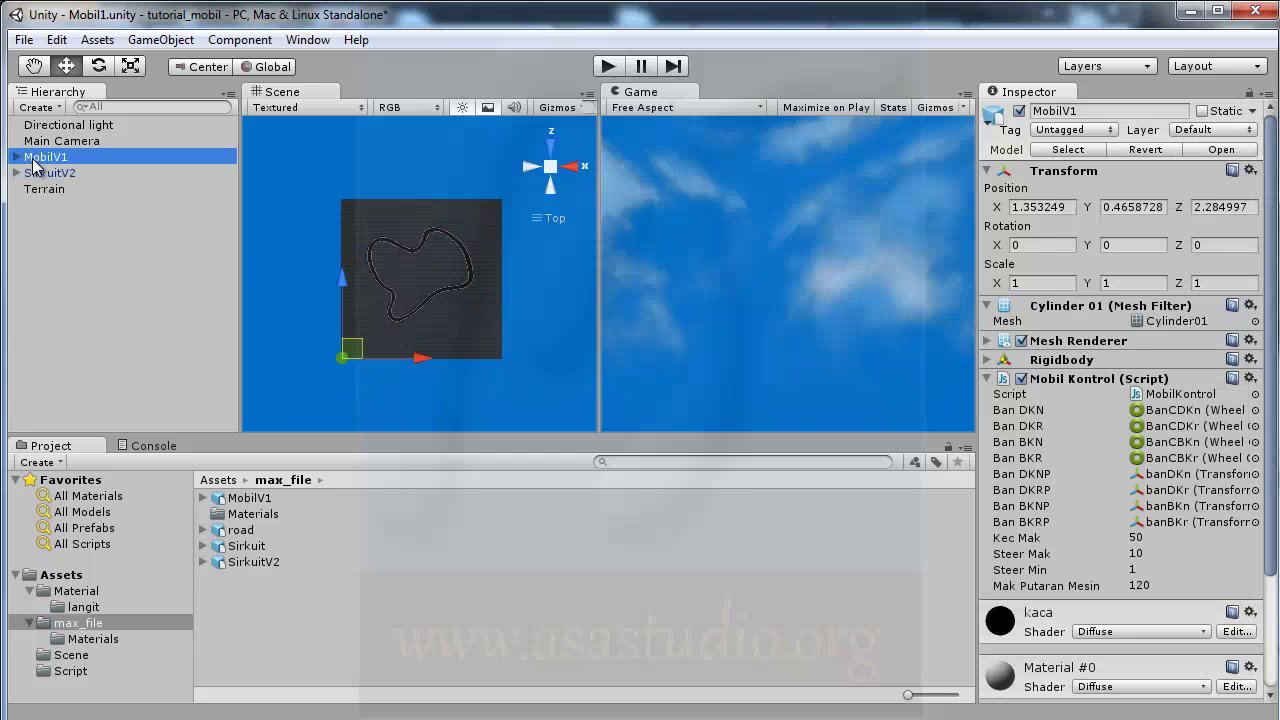
{"action": "mouse_move", "coordinate": [354, 350]}
{"action": "left_mouse_down"}
{"action": "mouse_move", "coordinate": [403, 286]}
{"action": "mouse_move", "coordinate": [388, 268]}
{"action": "left_mouse_up"}
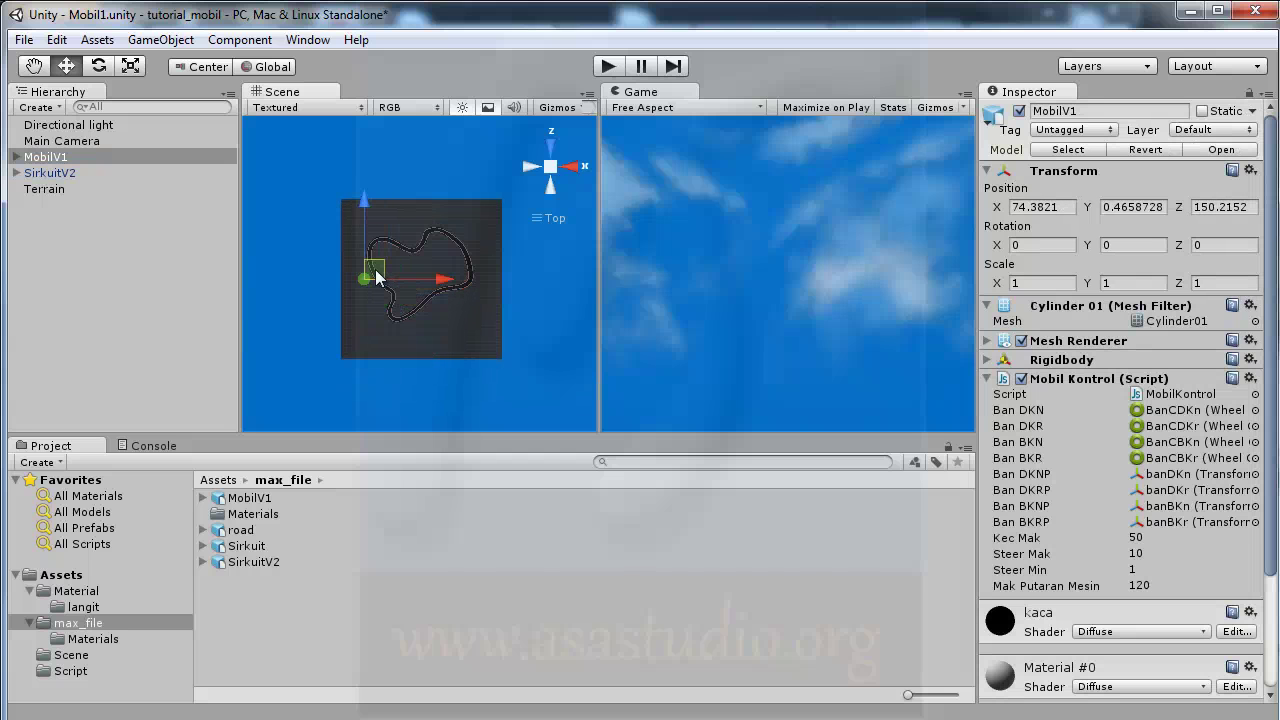
{"action": "double_click", "coordinate": [46, 157]}
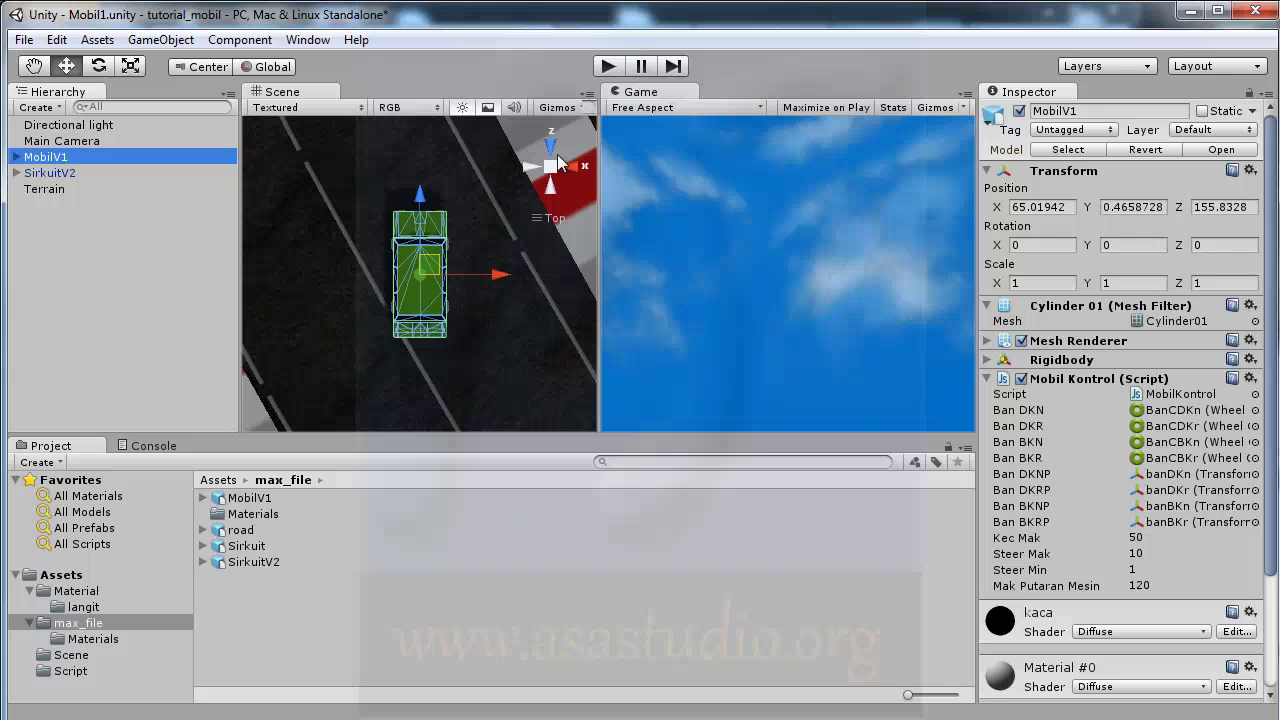
{"action": "left_click", "coordinate": [609, 68]}
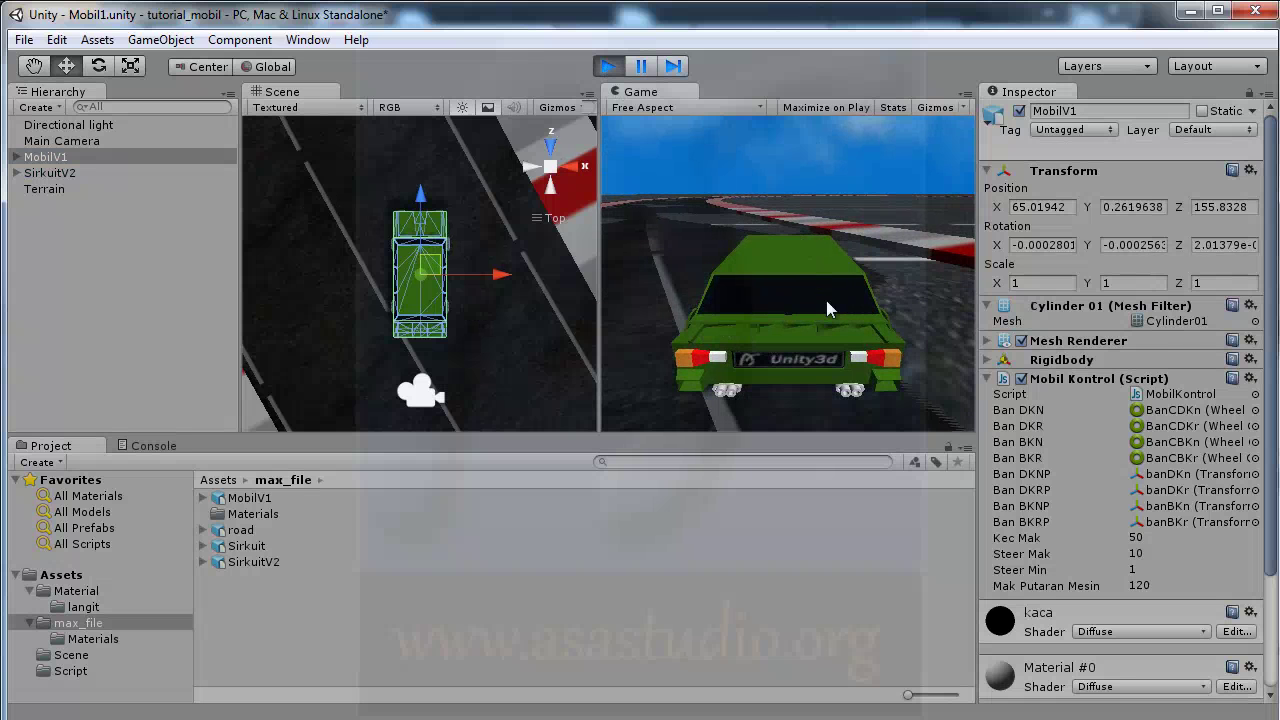
{"action": "left_click", "coordinate": [607, 66]}
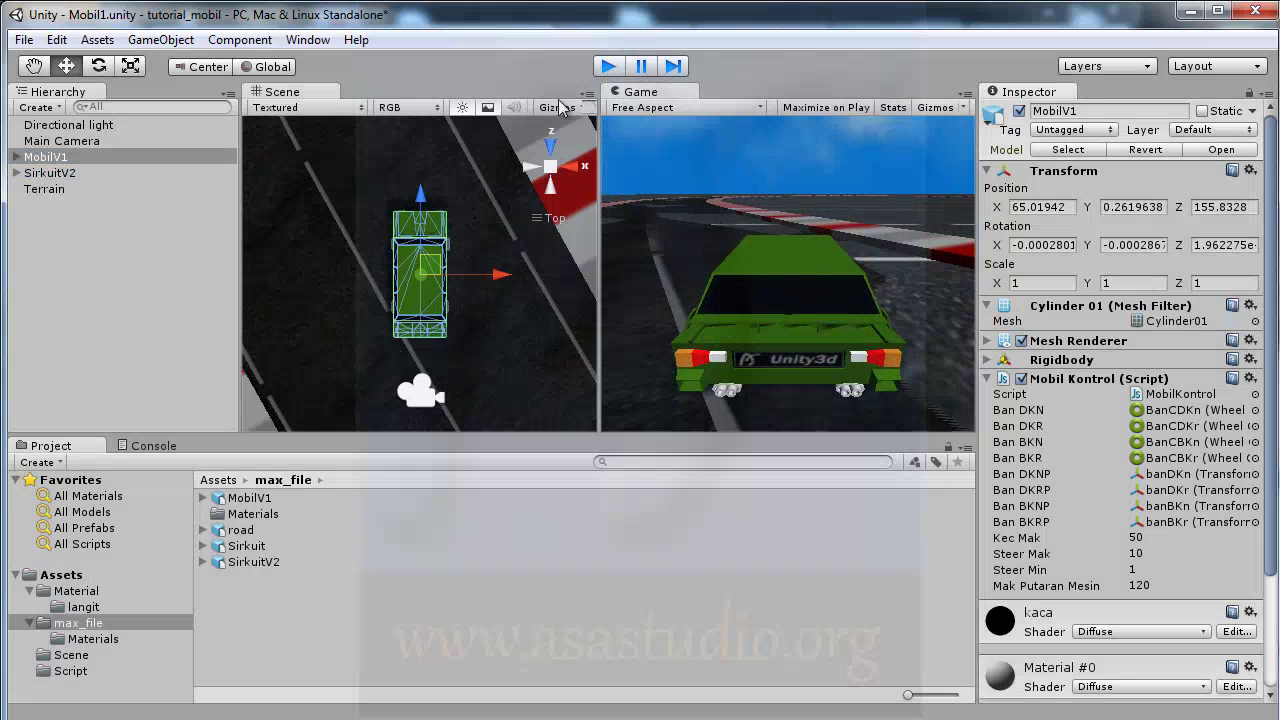
Raise SirkuitV2 to a Y position of 0.1 and play the scene.
{"action": "left_click", "coordinate": [37, 176]}
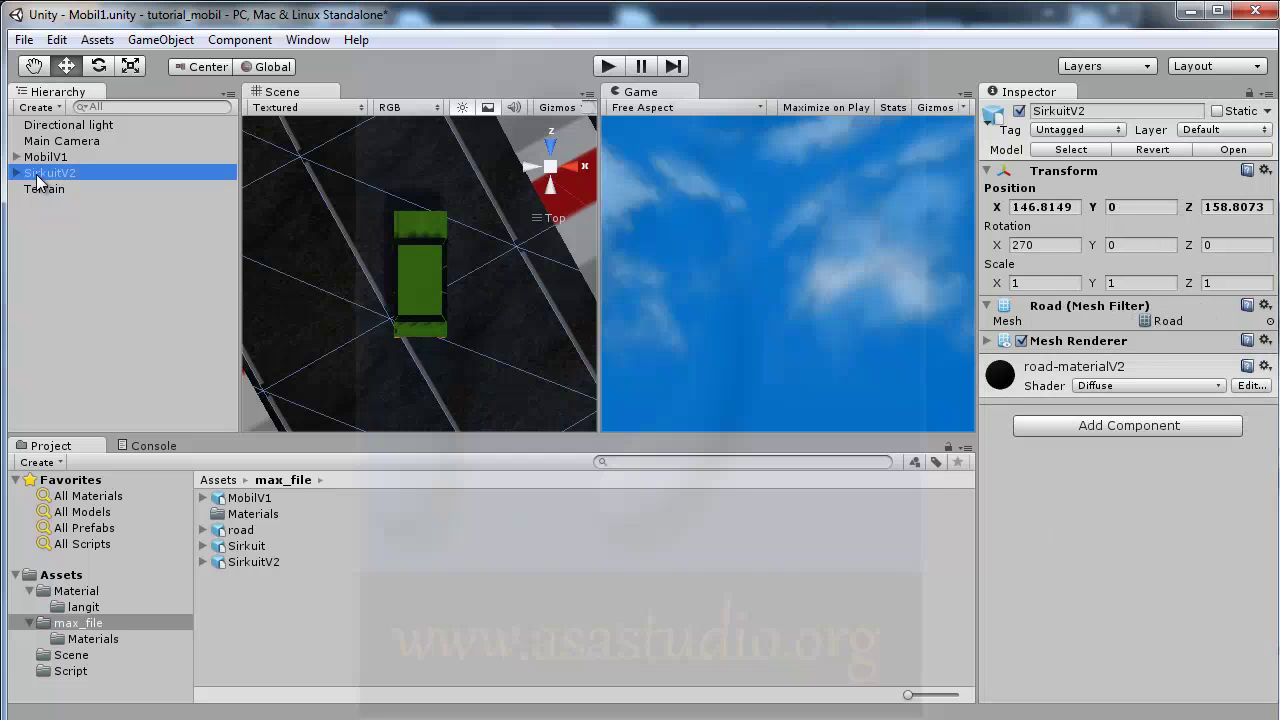
{"action": "left_click", "coordinate": [1063, 207]}
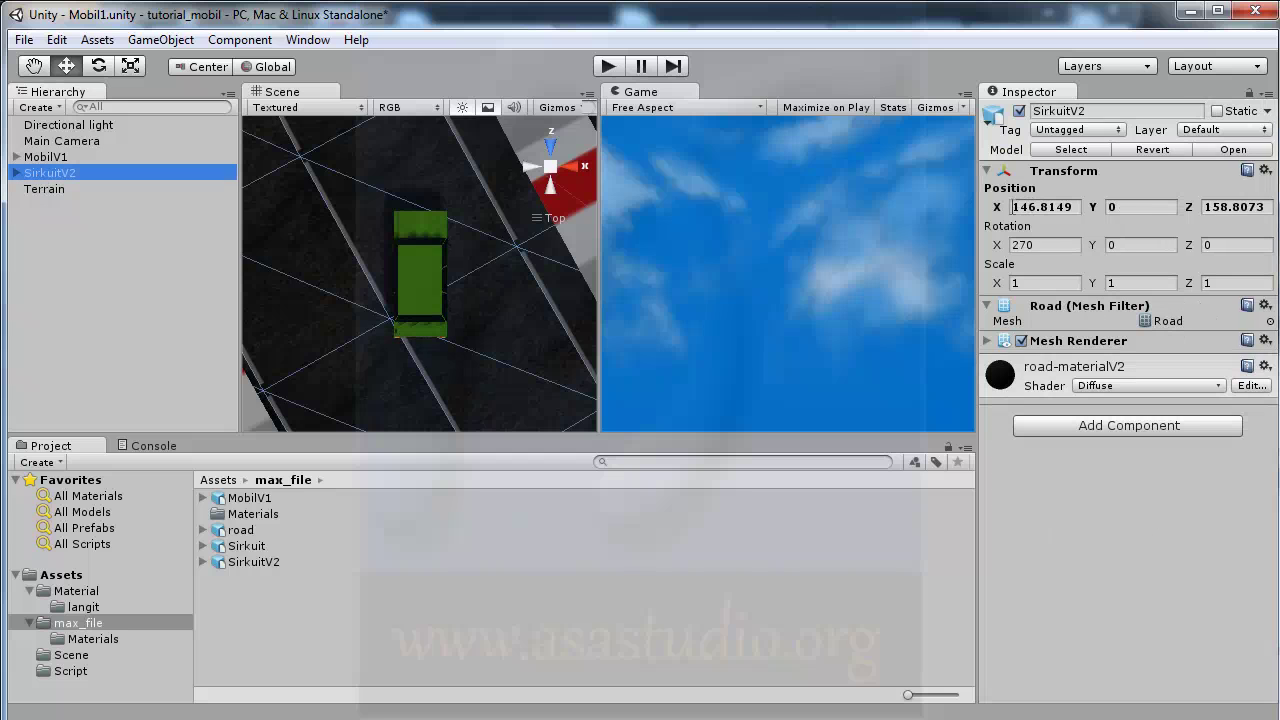
{"action": "left_click", "coordinate": [1123, 207]}
{"action": "type", "text": ".1"}
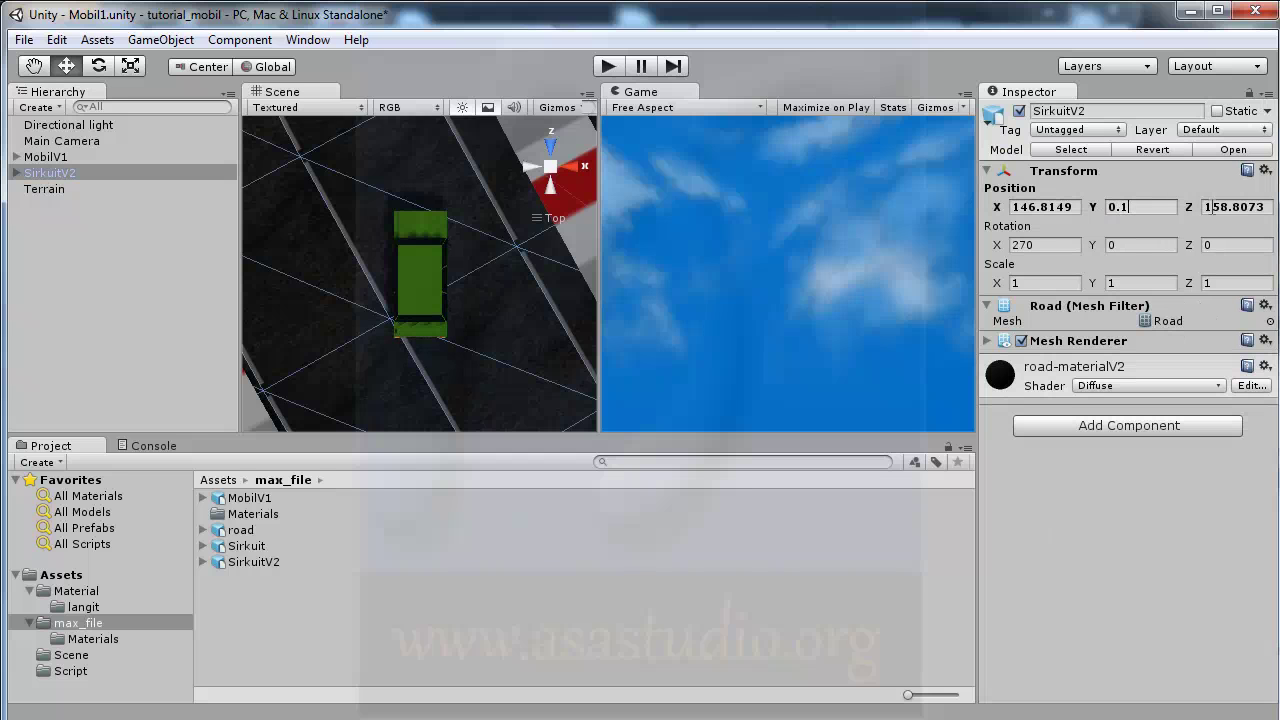
{"action": "left_click", "coordinate": [1211, 207]}
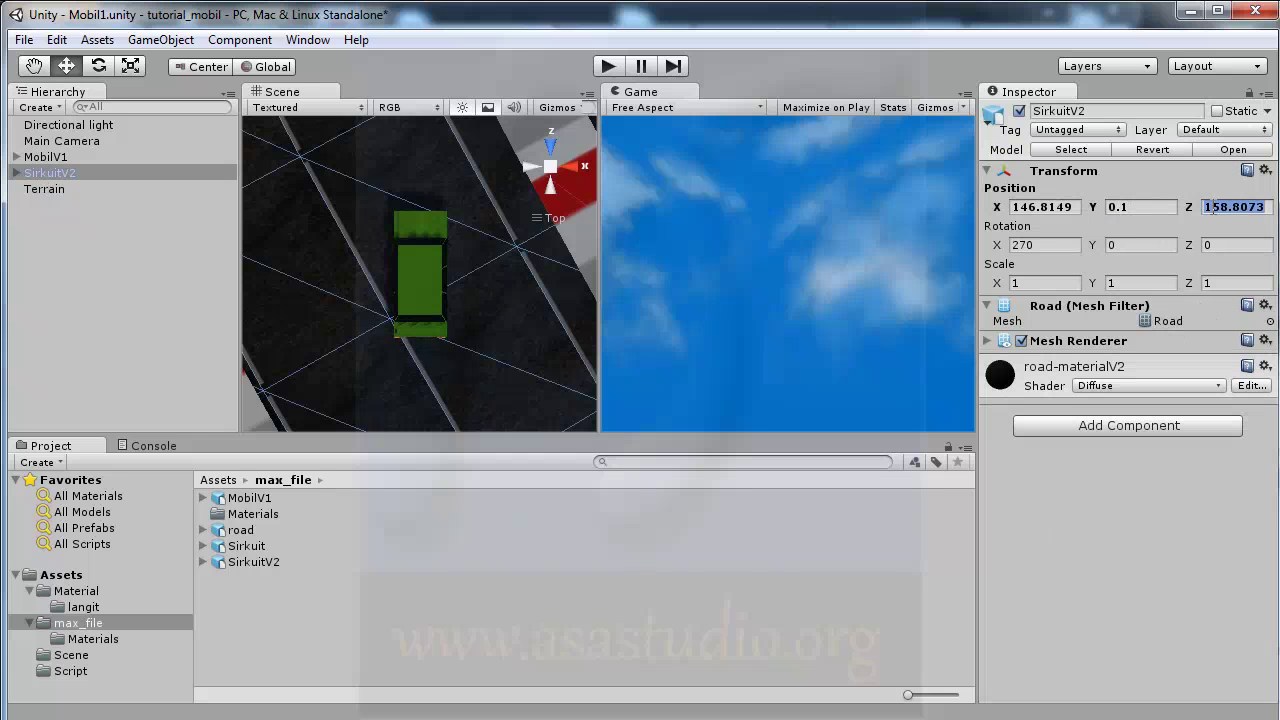
{"action": "left_click", "coordinate": [610, 66]}
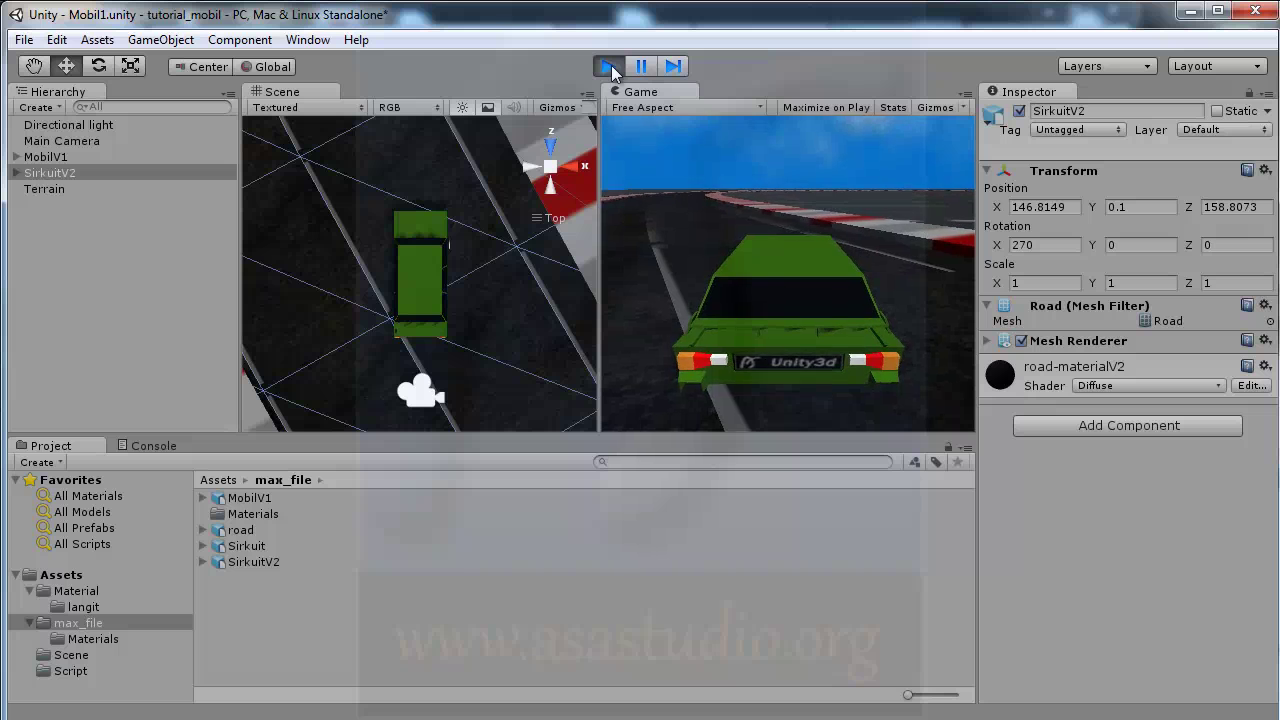
Drive the car forward and through left and right curves on the raised track, then stop.
{"action": "key", "text": "Up"}
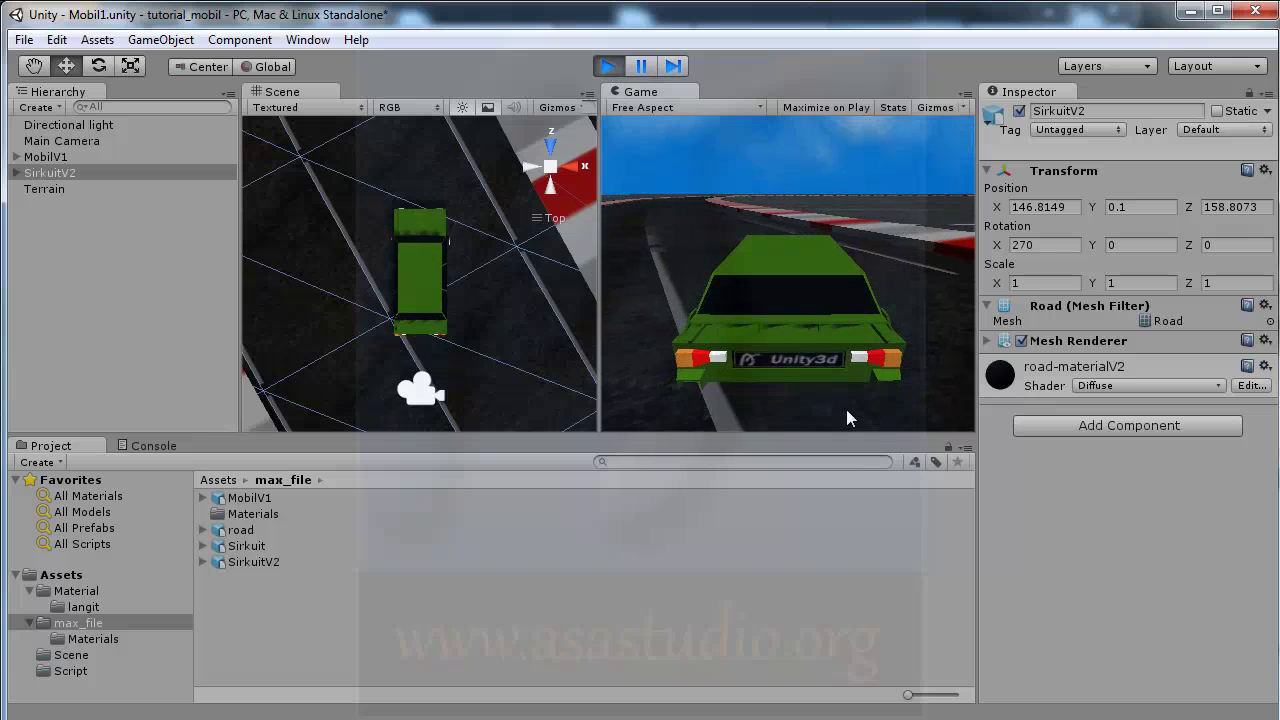
{"action": "key", "text": "Left"}
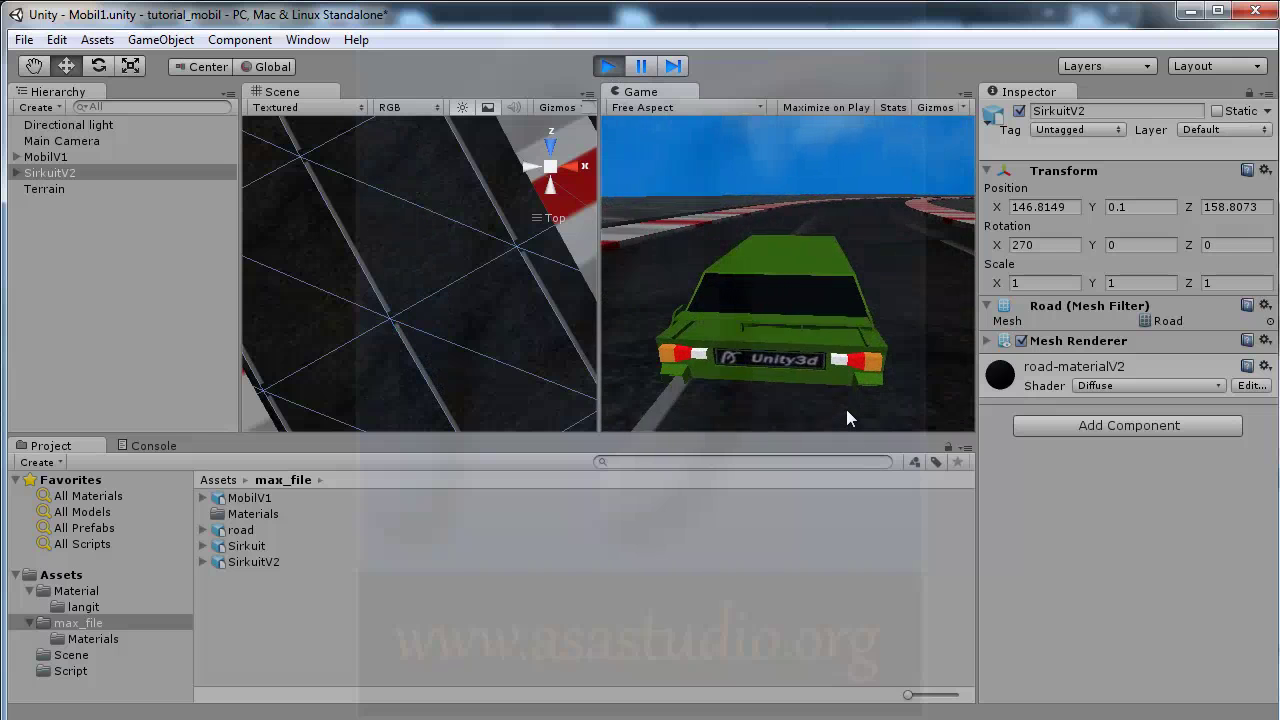
{"action": "key", "text": "Left"}
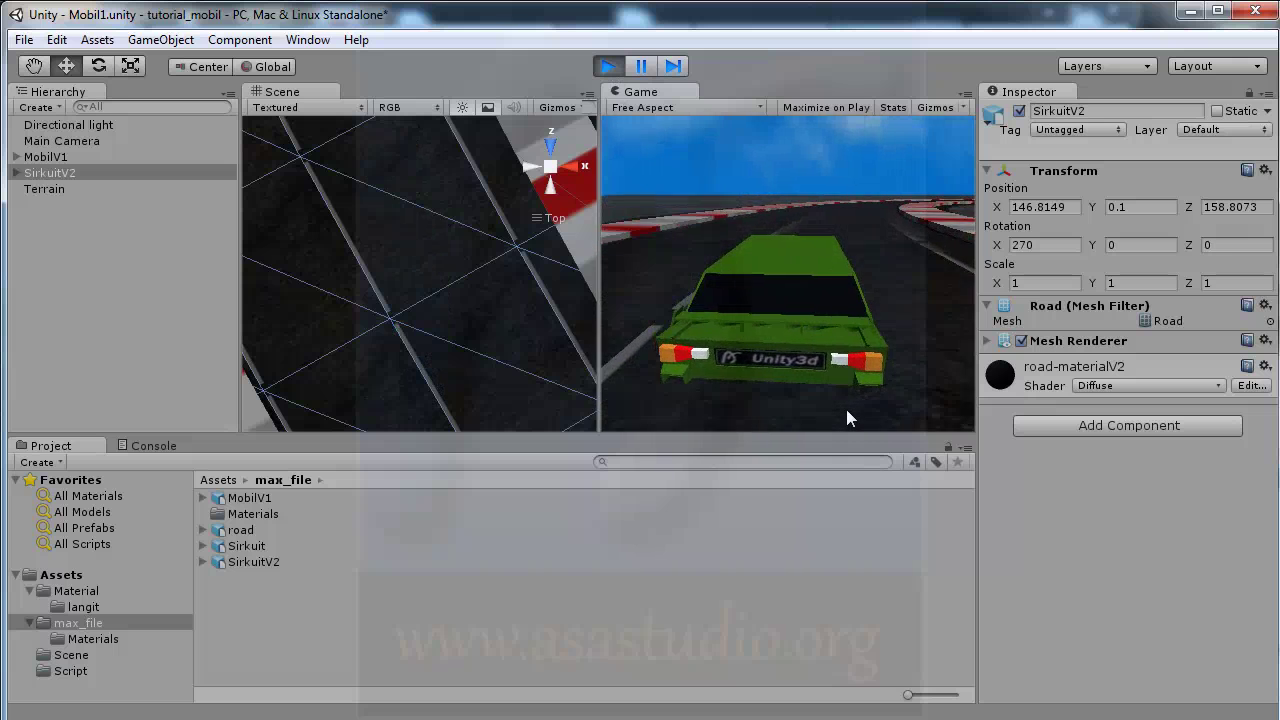
{"action": "key", "text": "Right"}
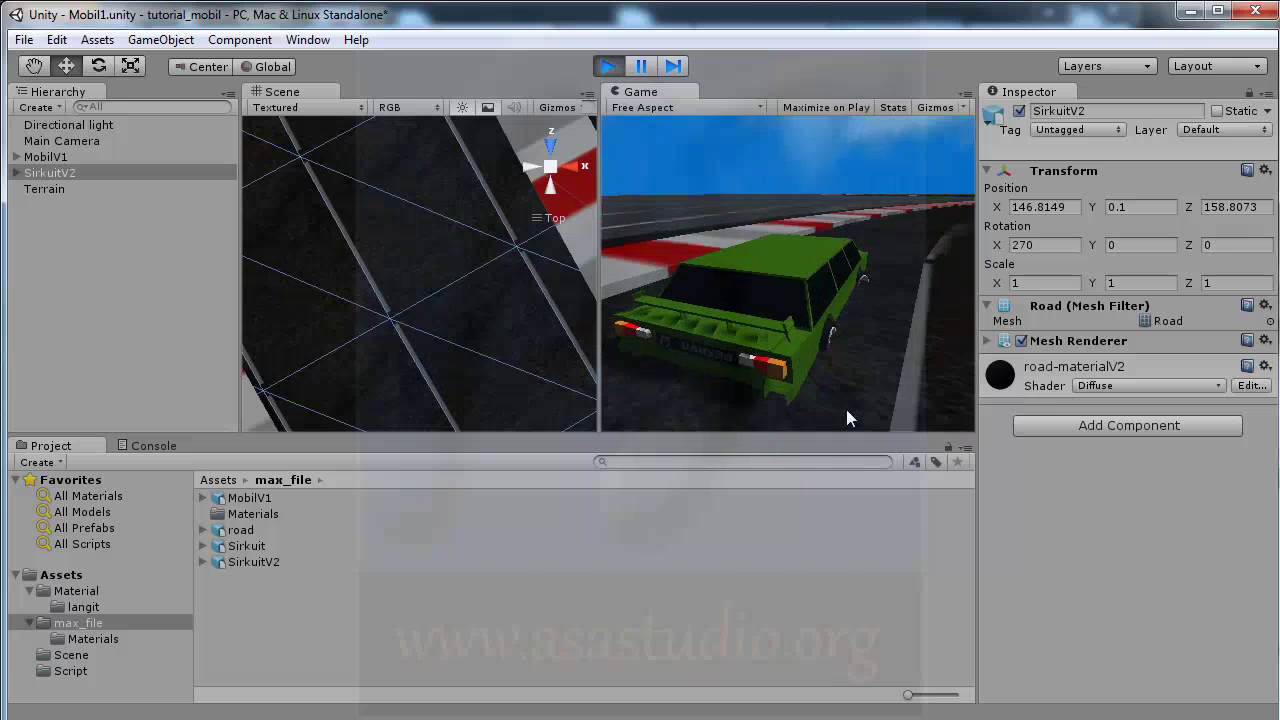
{"action": "key", "text": "Left"}
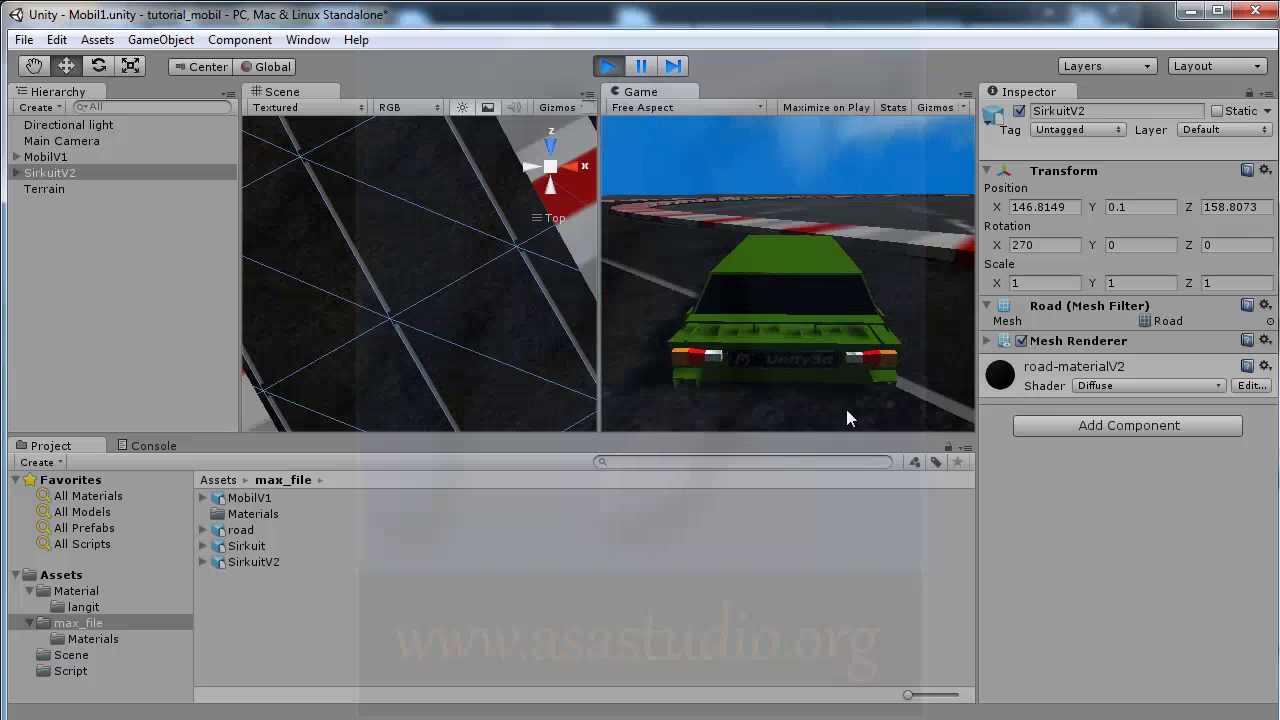
{"action": "left_click", "coordinate": [609, 67]}
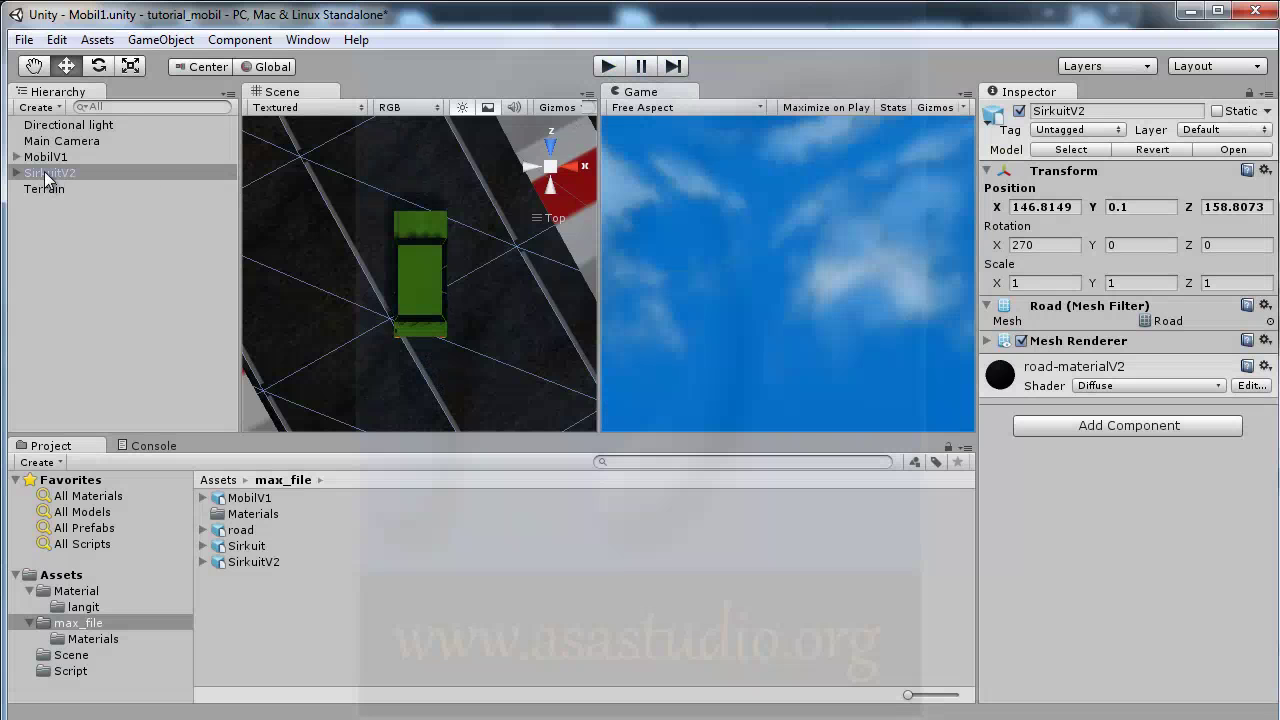
Give SirkuitV2 a Physics Mesh Collider using the Road mesh, then play the scene.
{"action": "left_click", "coordinate": [46, 178]}
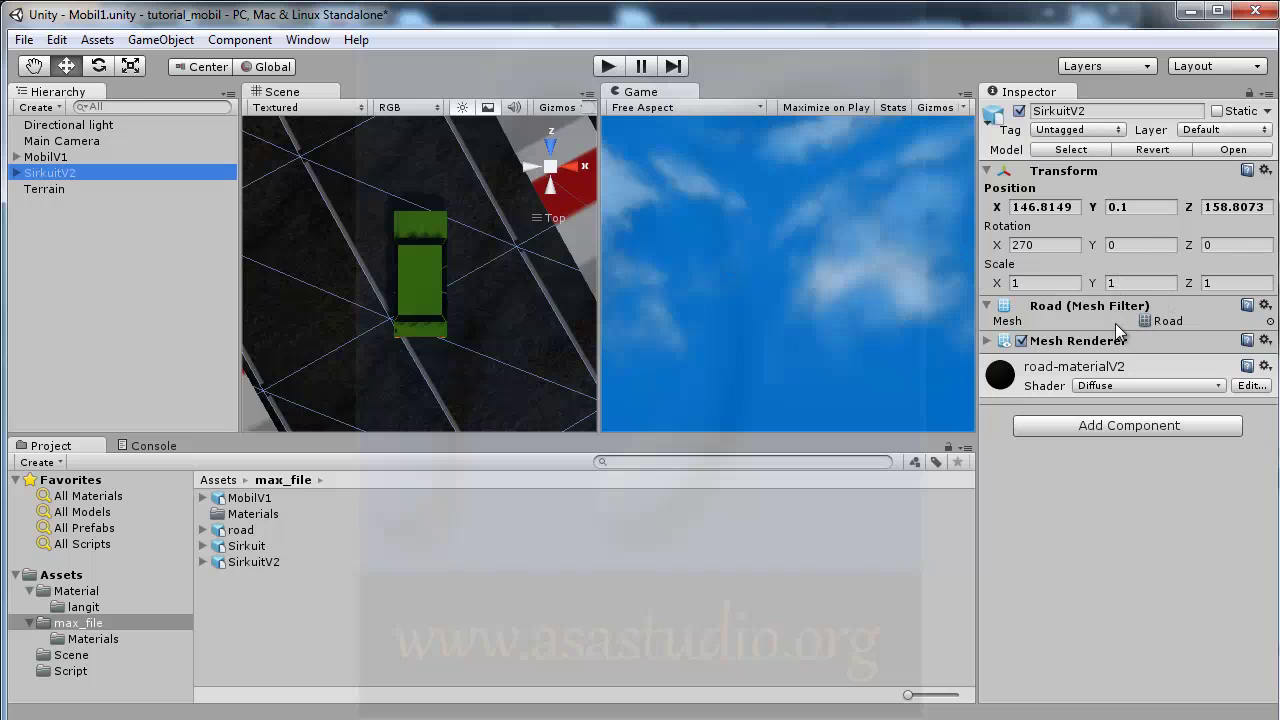
{"action": "left_click", "coordinate": [1130, 427]}
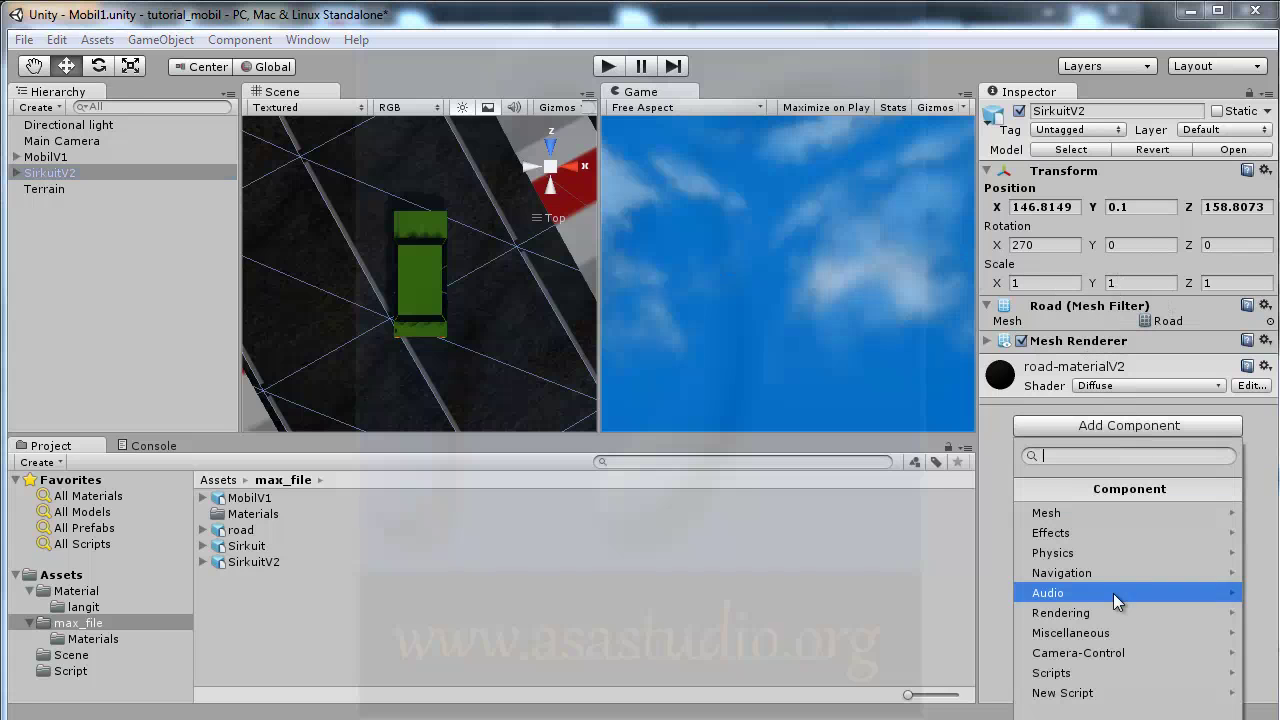
{"action": "left_click", "coordinate": [1085, 552]}
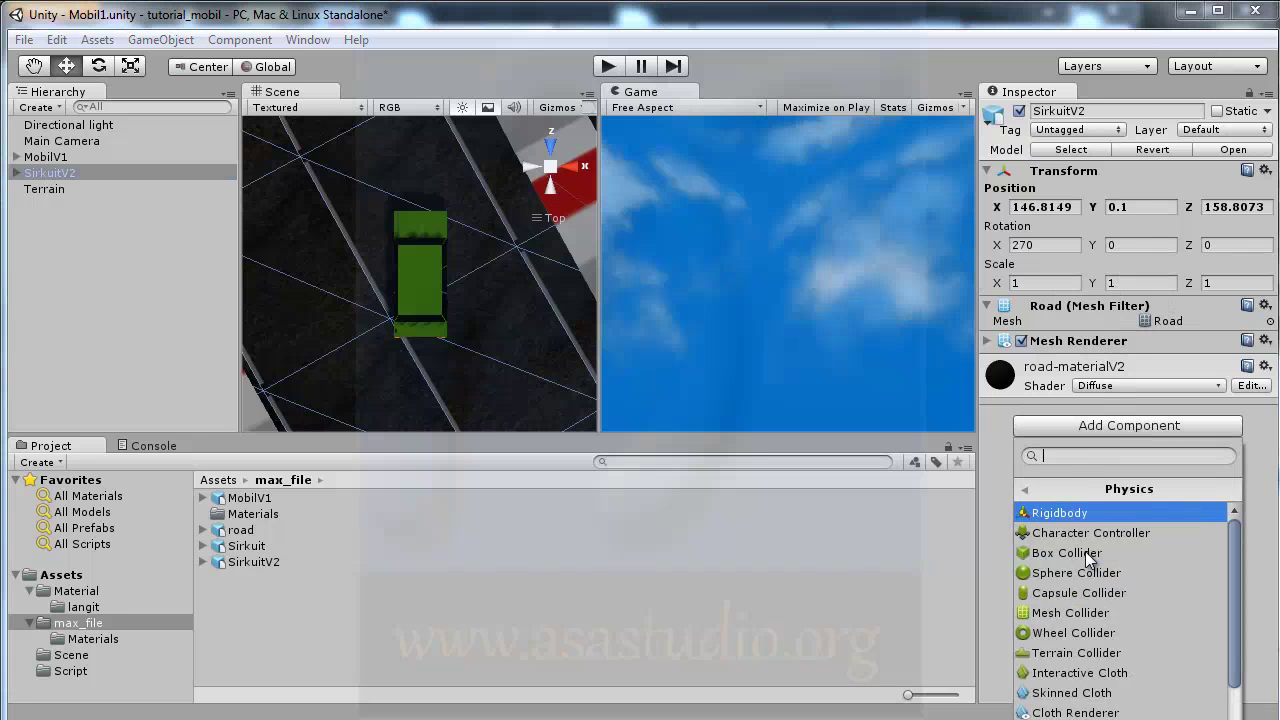
{"action": "left_click", "coordinate": [1098, 614]}
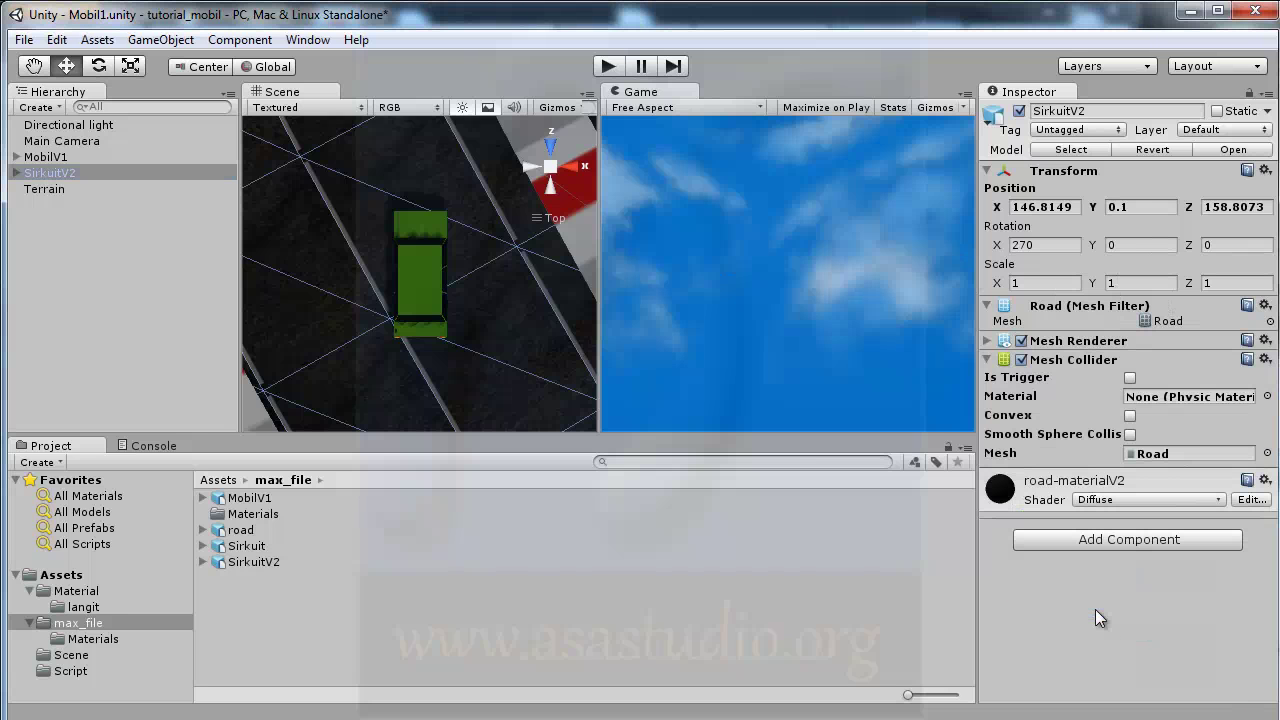
{"action": "left_click", "coordinate": [611, 69]}
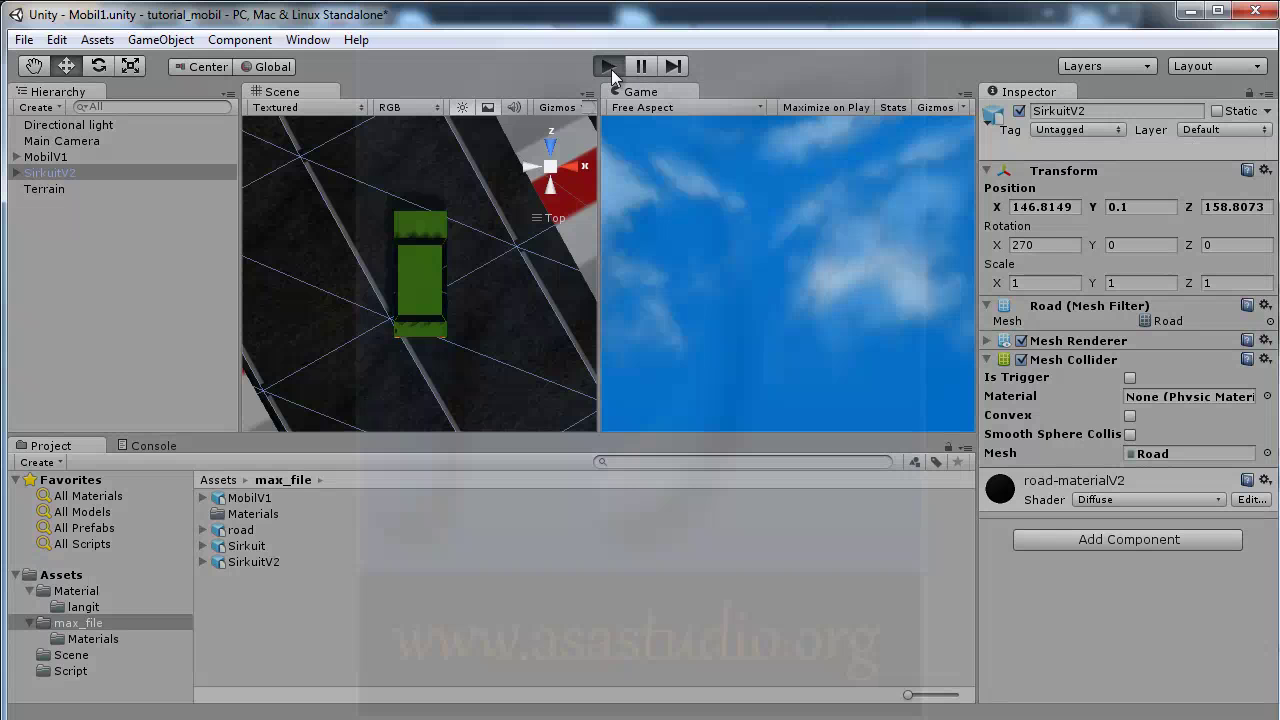
Drive the car forward and left on the collidable track, then exit play mode.
{"action": "key", "text": "Up"}
{"action": "key", "text": "Left"}
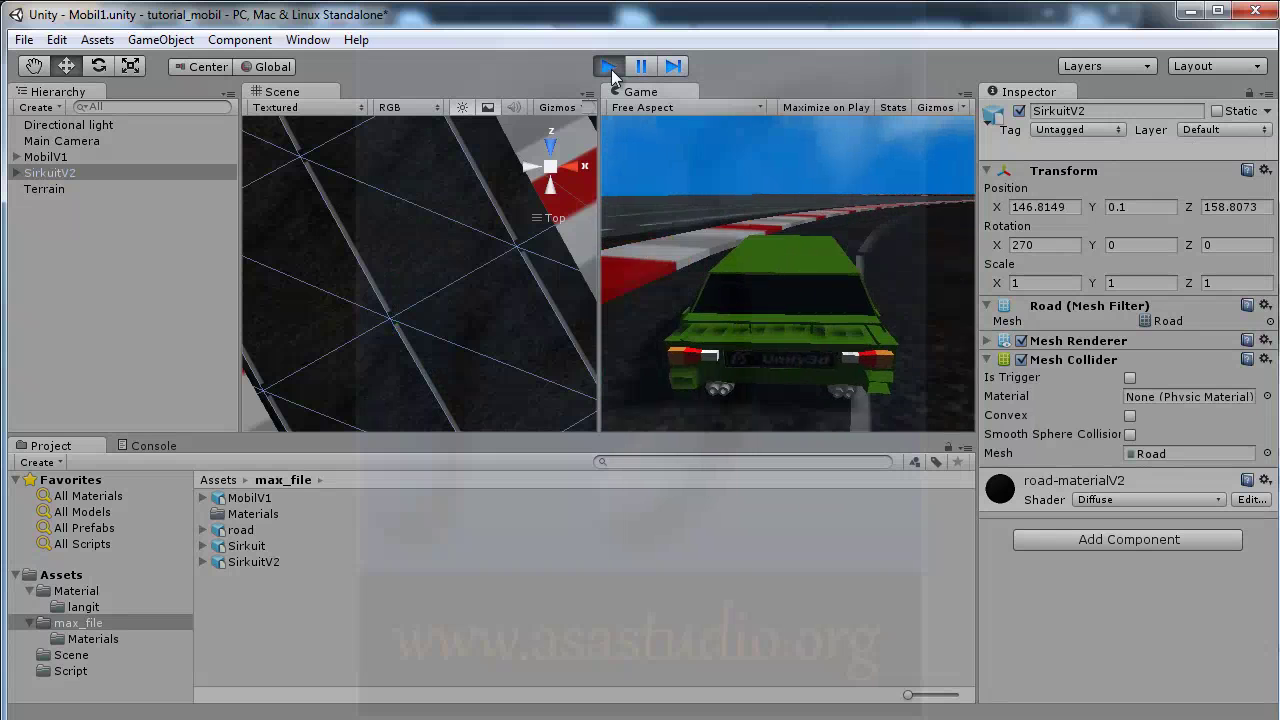
{"action": "left_click", "coordinate": [608, 67]}
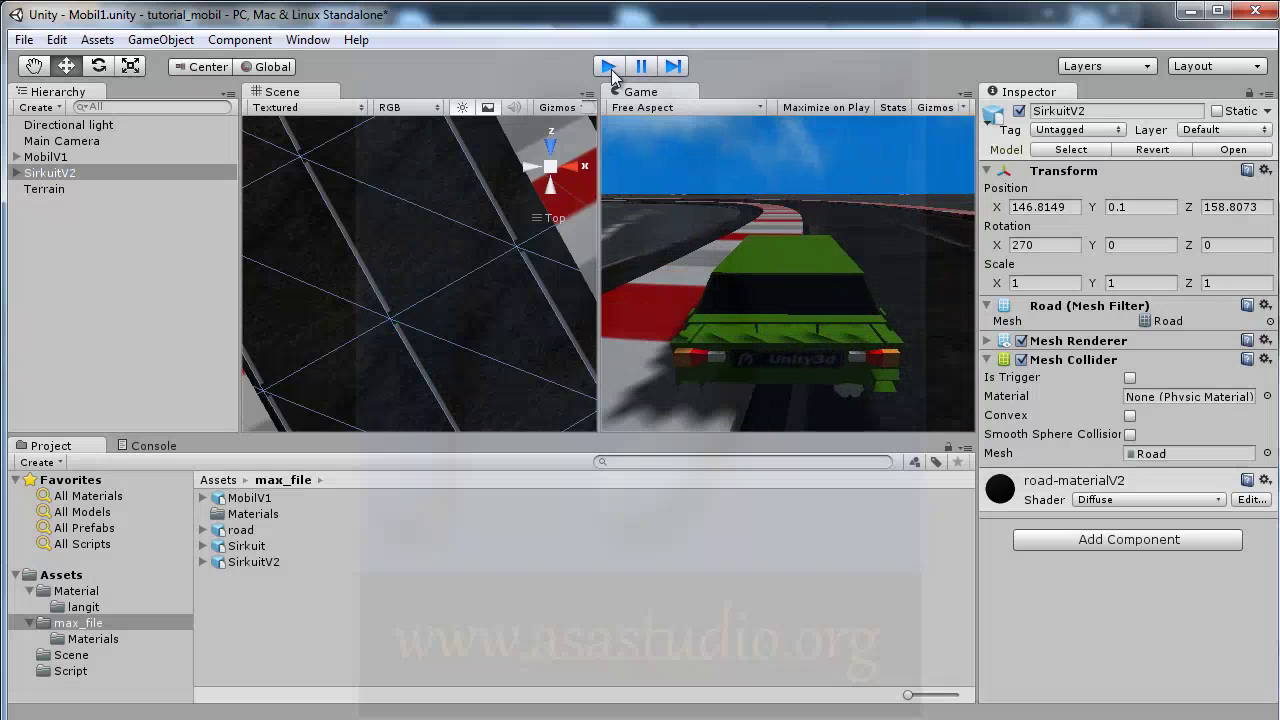
Expand SirkuitV2 and compare the RoadInner and RoadOuter pieces in the Inspector.
{"action": "left_click", "coordinate": [16, 174]}
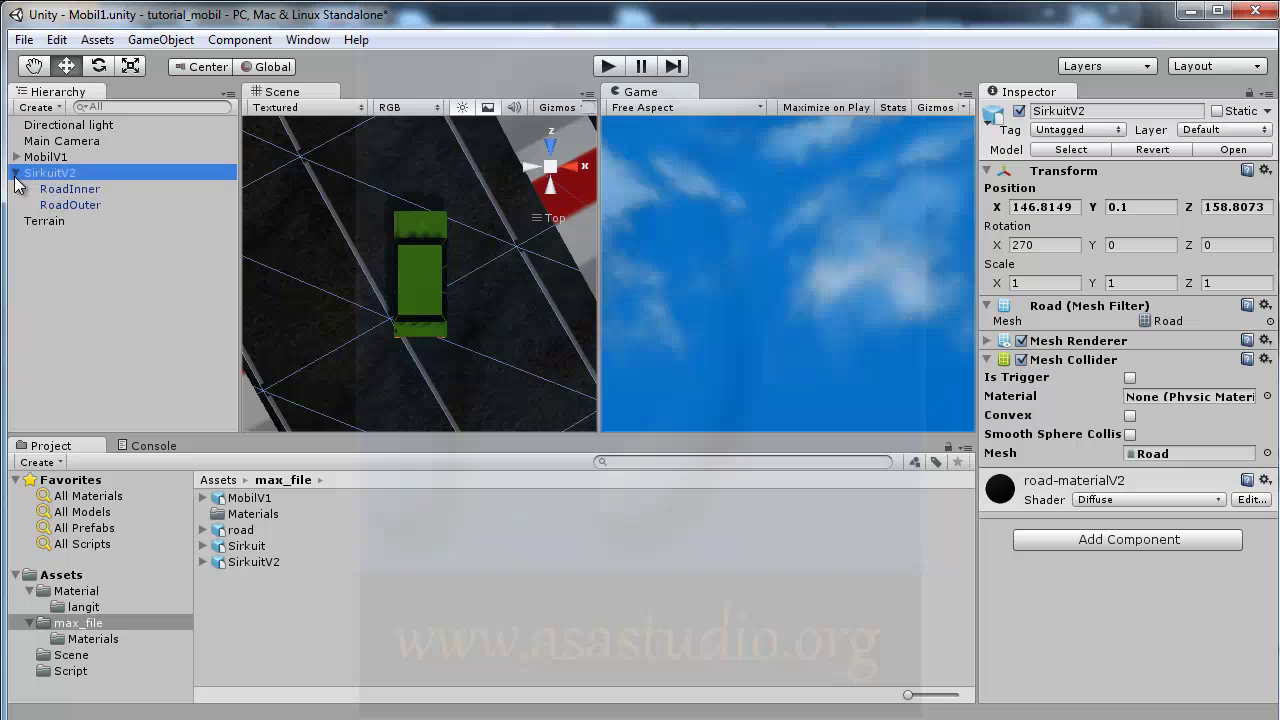
{"action": "left_click", "coordinate": [62, 195]}
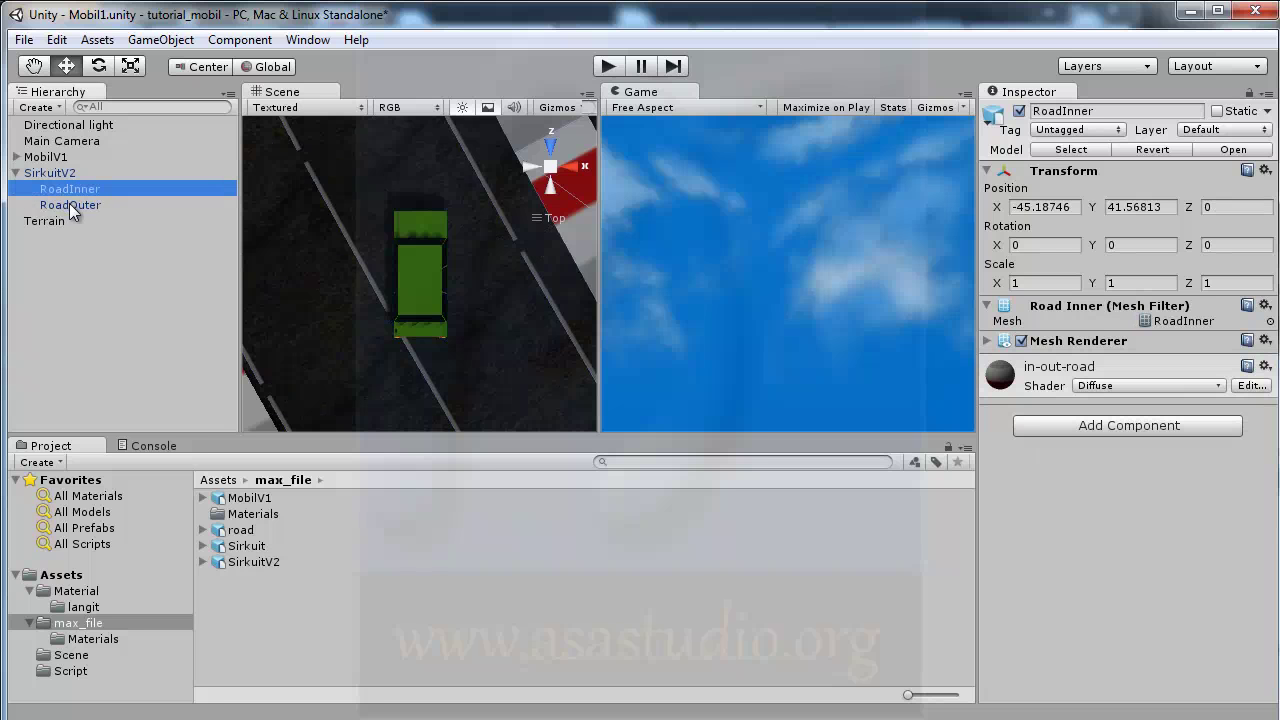
{"action": "left_click", "coordinate": [69, 203]}
{"action": "left_click", "coordinate": [61, 188]}
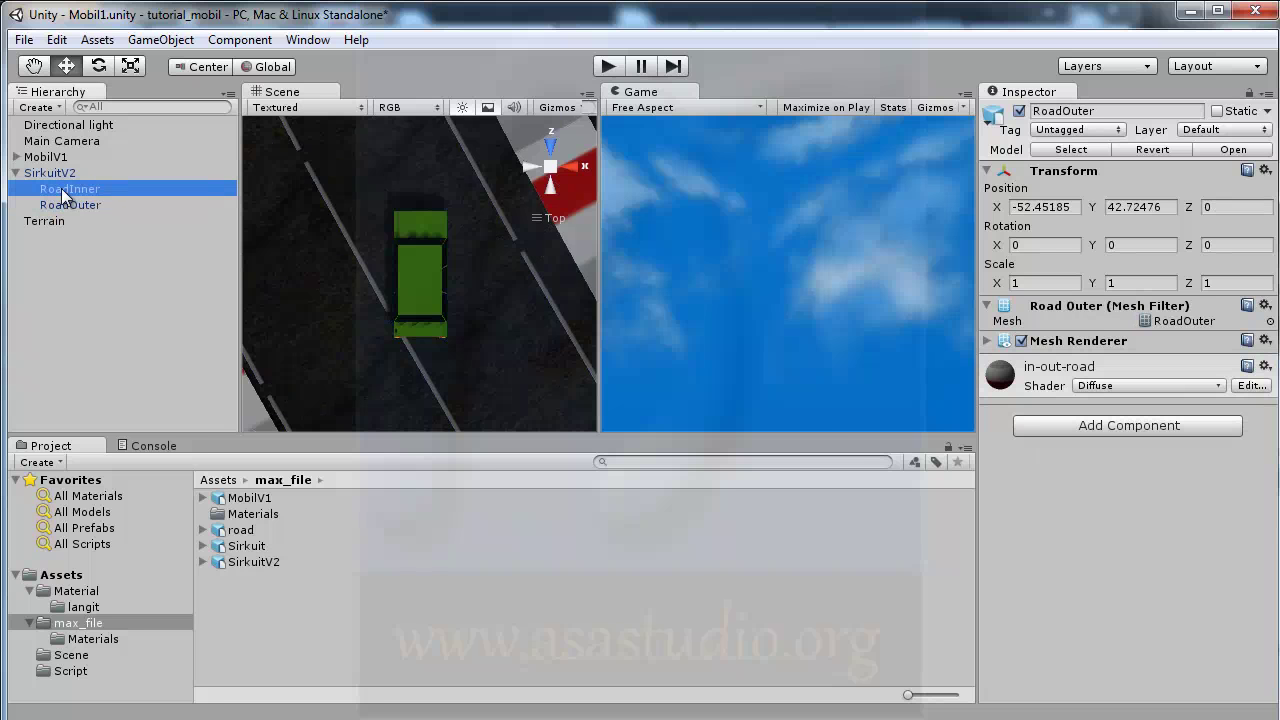
{"action": "left_click", "coordinate": [64, 202]}
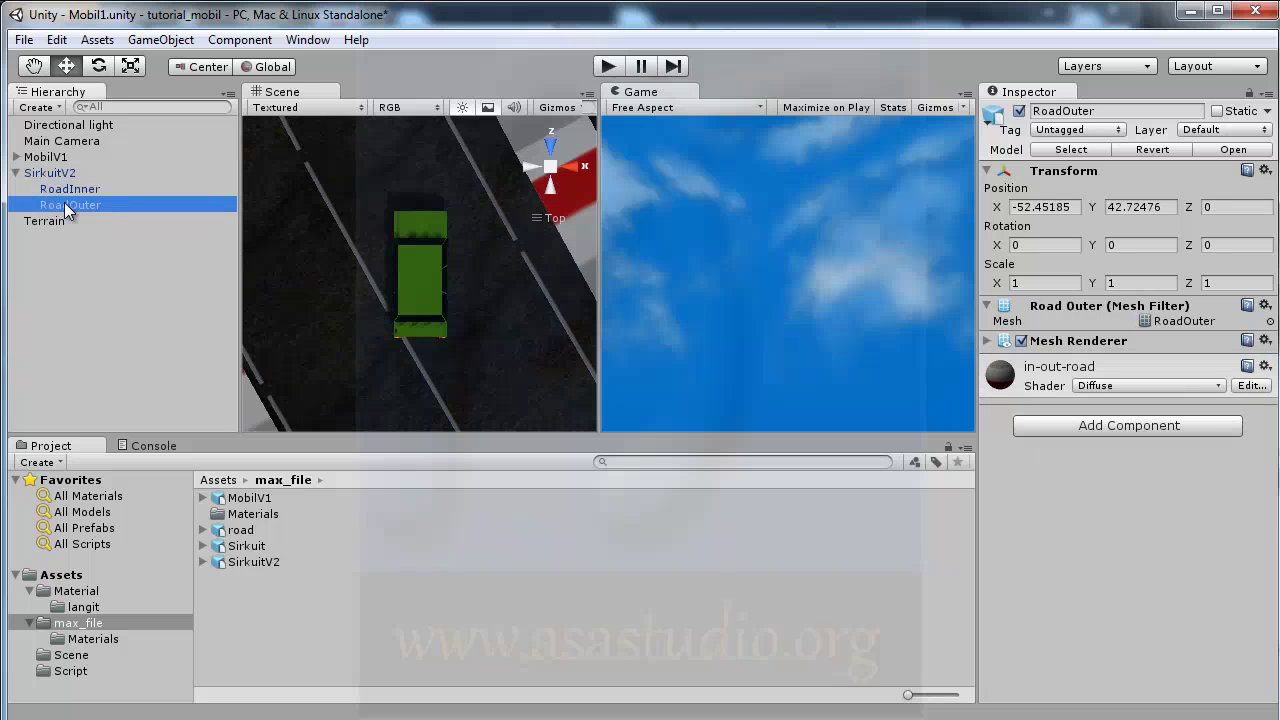
{"action": "left_click", "coordinate": [68, 189]}
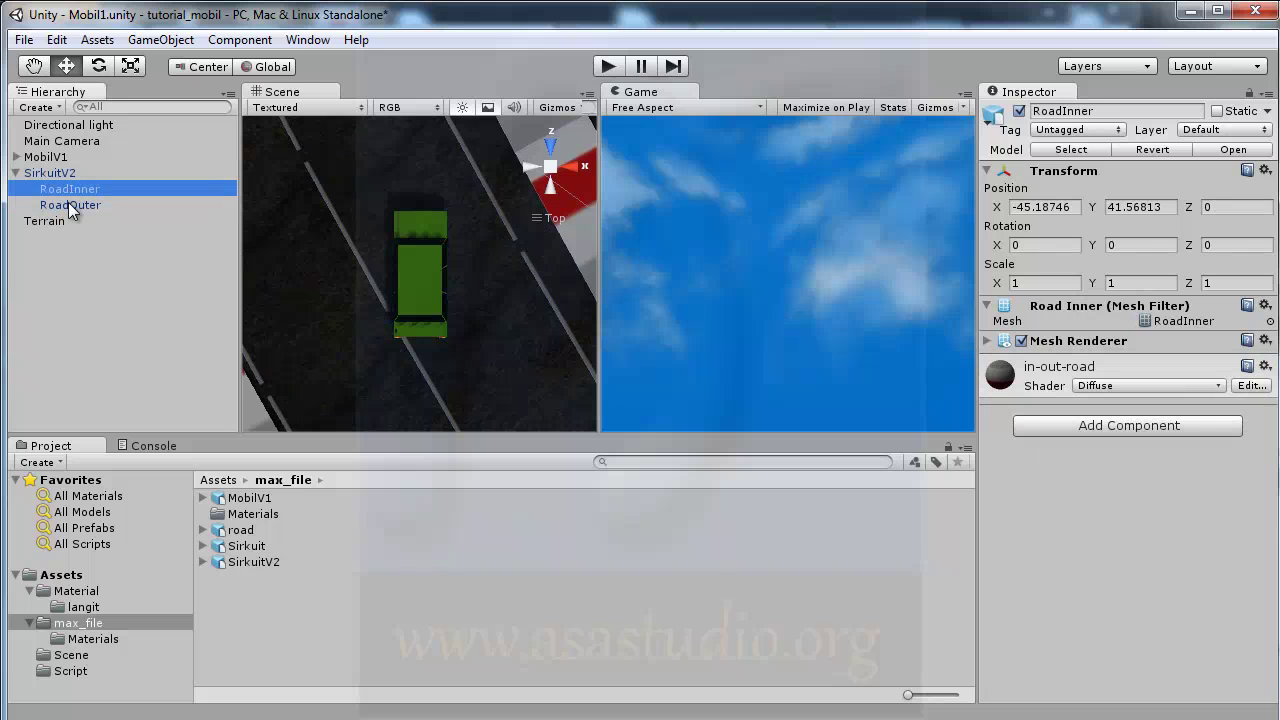
{"action": "left_click", "coordinate": [68, 202]}
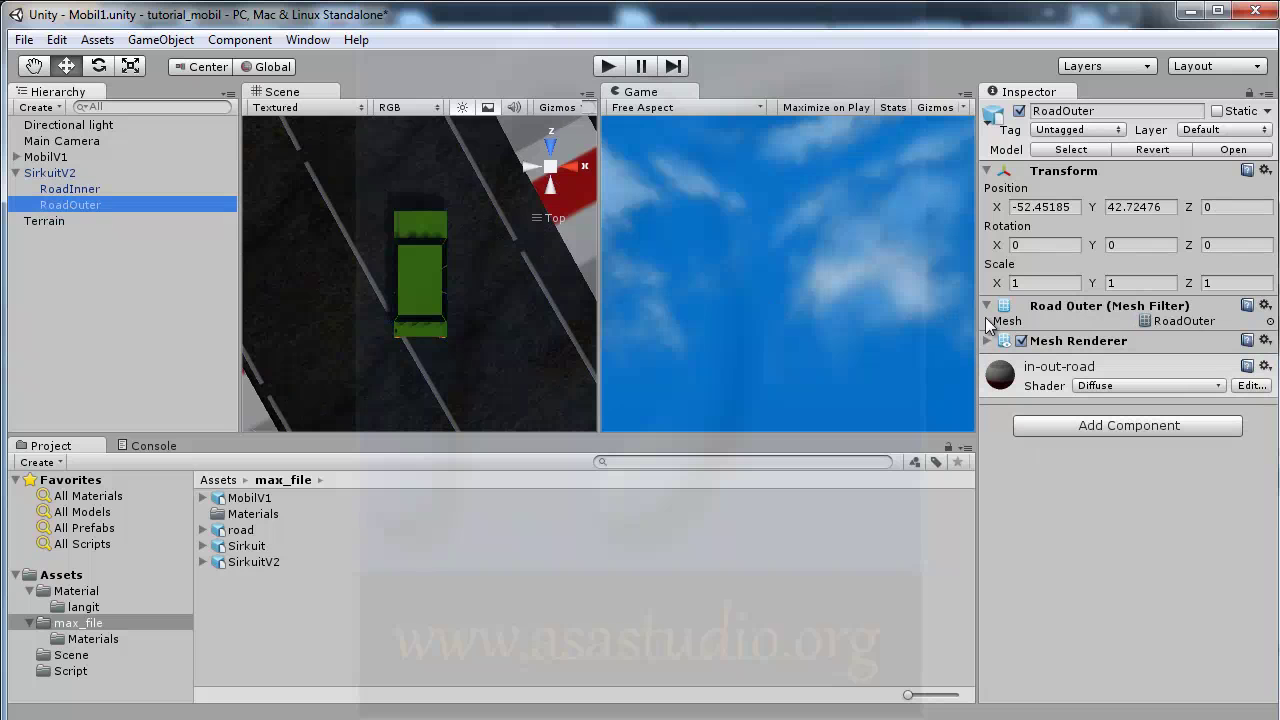
{"action": "left_click", "coordinate": [66, 190], "text": "ctrl"}
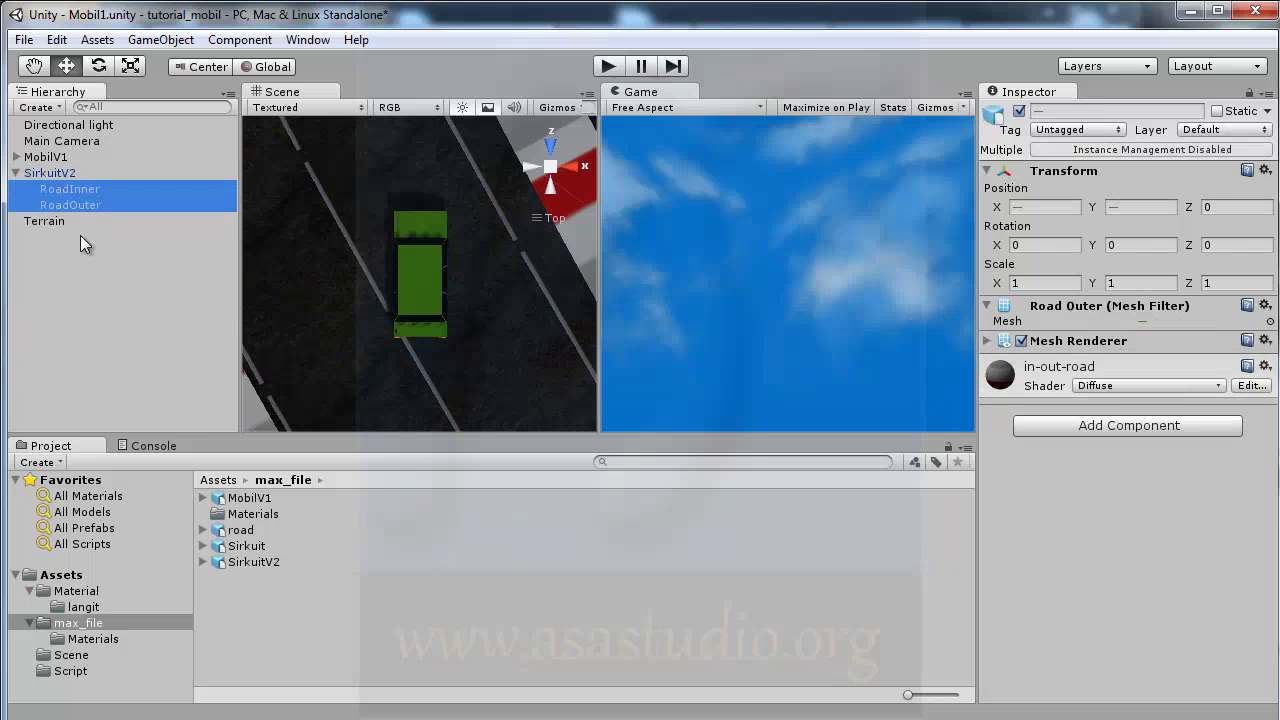
{"action": "left_click", "coordinate": [83, 243]}
Add a Physics > Mesh Collider component to RoadInner.
{"action": "left_click", "coordinate": [66, 192]}
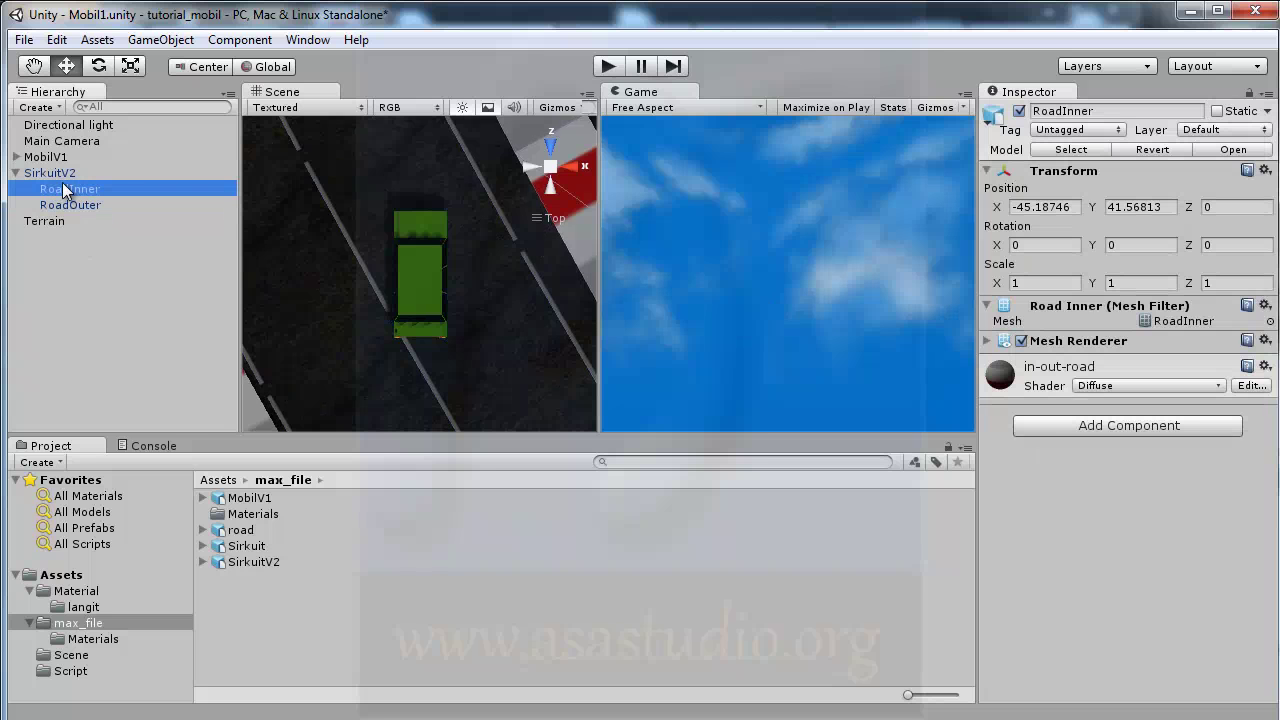
{"action": "left_click", "coordinate": [1140, 428]}
{"action": "left_click", "coordinate": [1088, 553]}
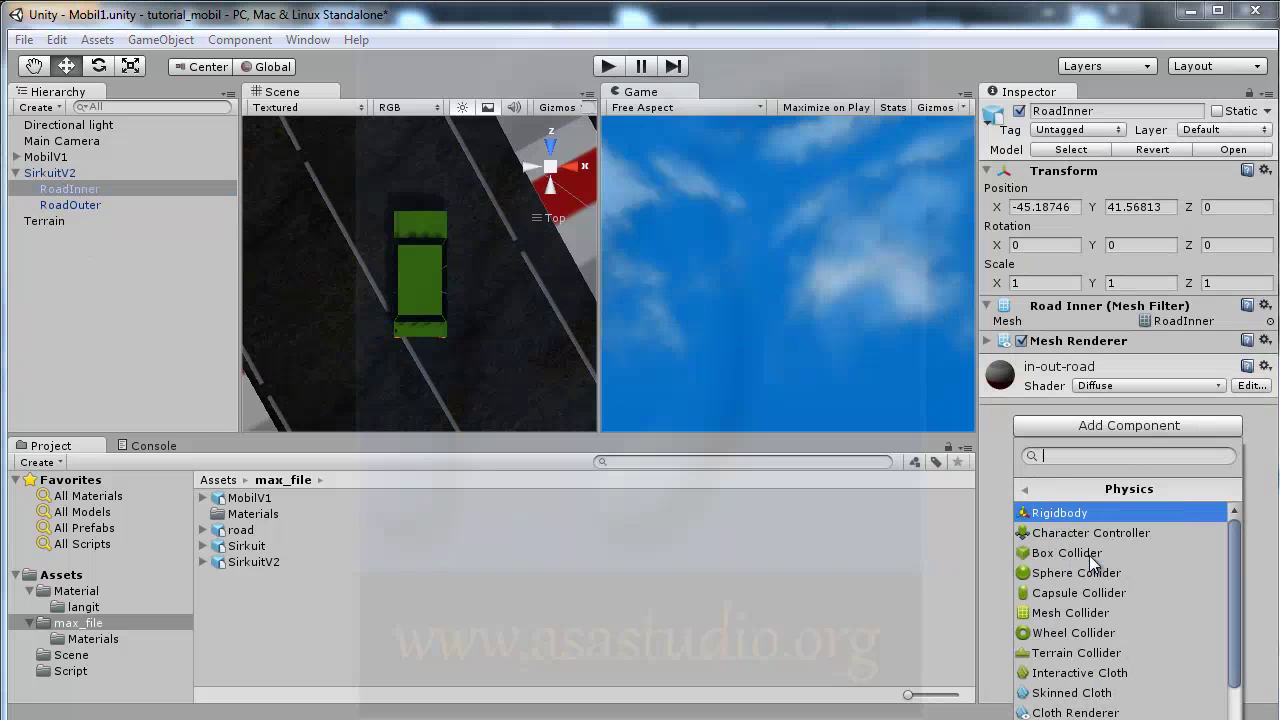
{"action": "left_click", "coordinate": [1088, 614]}
Add a Mesh Collider to RoadOuter as well and start Play mode.
{"action": "left_click", "coordinate": [60, 204]}
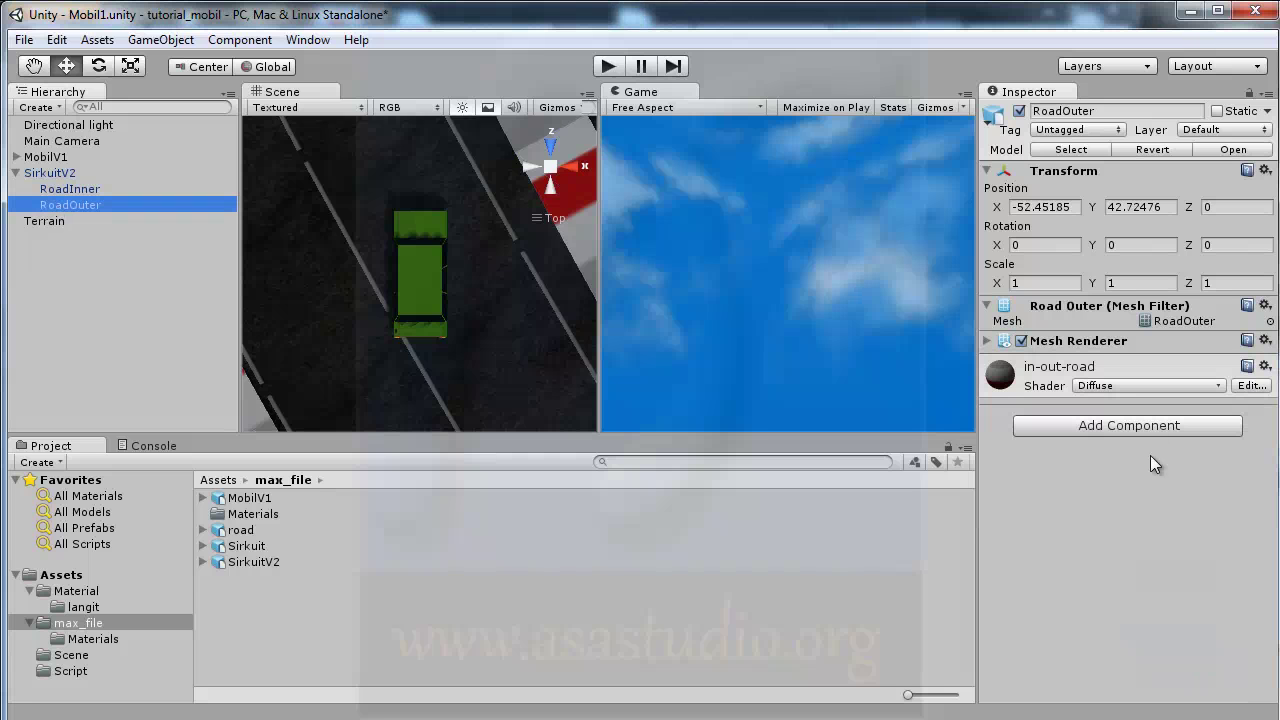
{"action": "left_click", "coordinate": [1094, 426]}
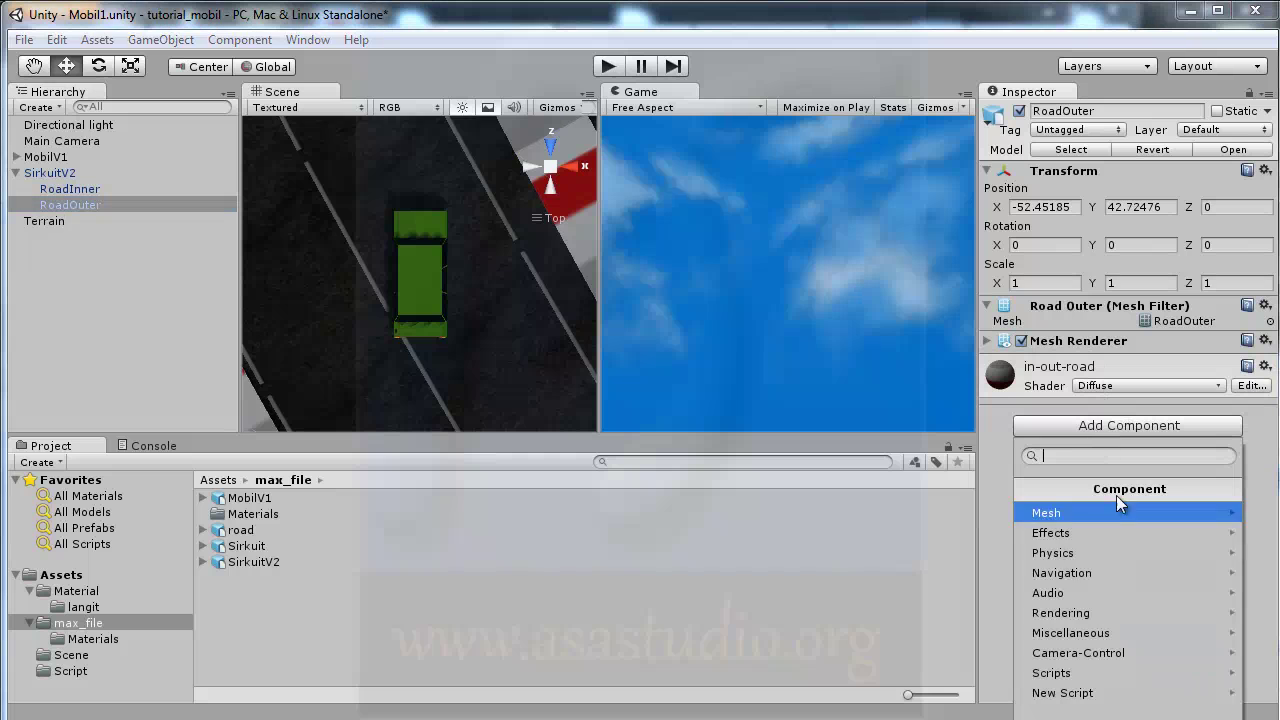
{"action": "left_click", "coordinate": [1110, 557]}
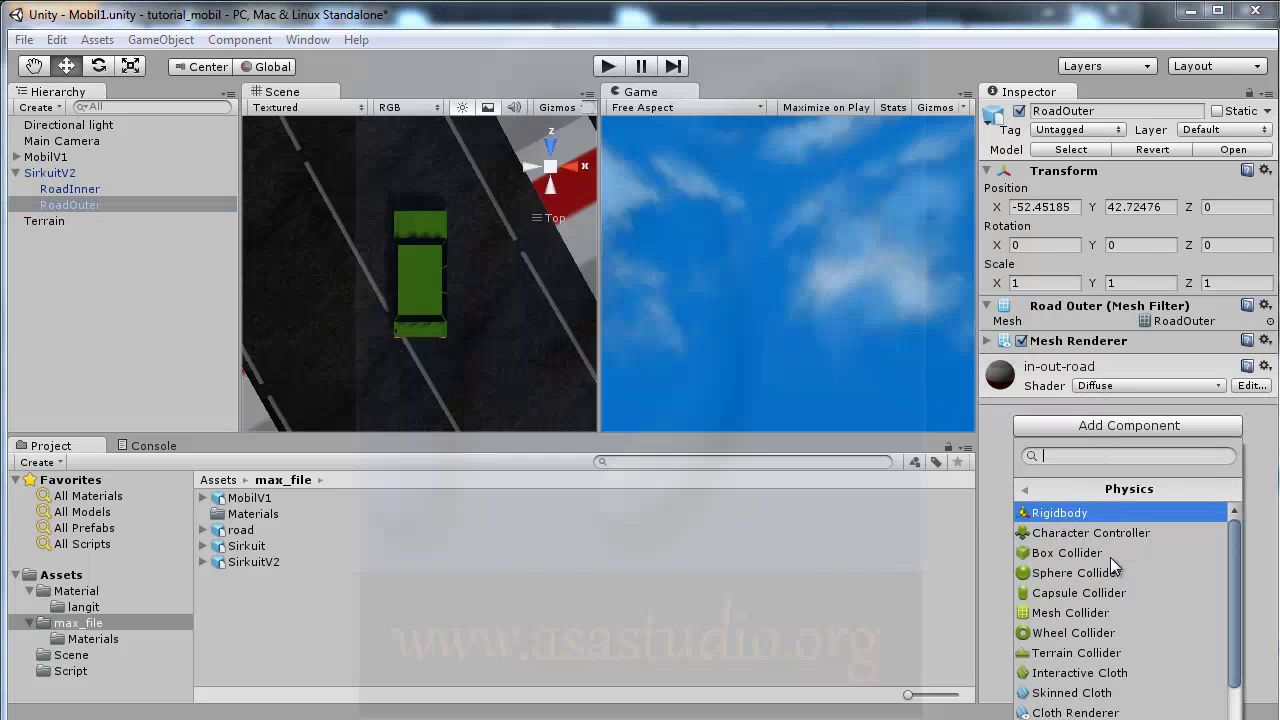
{"action": "left_click", "coordinate": [1098, 613]}
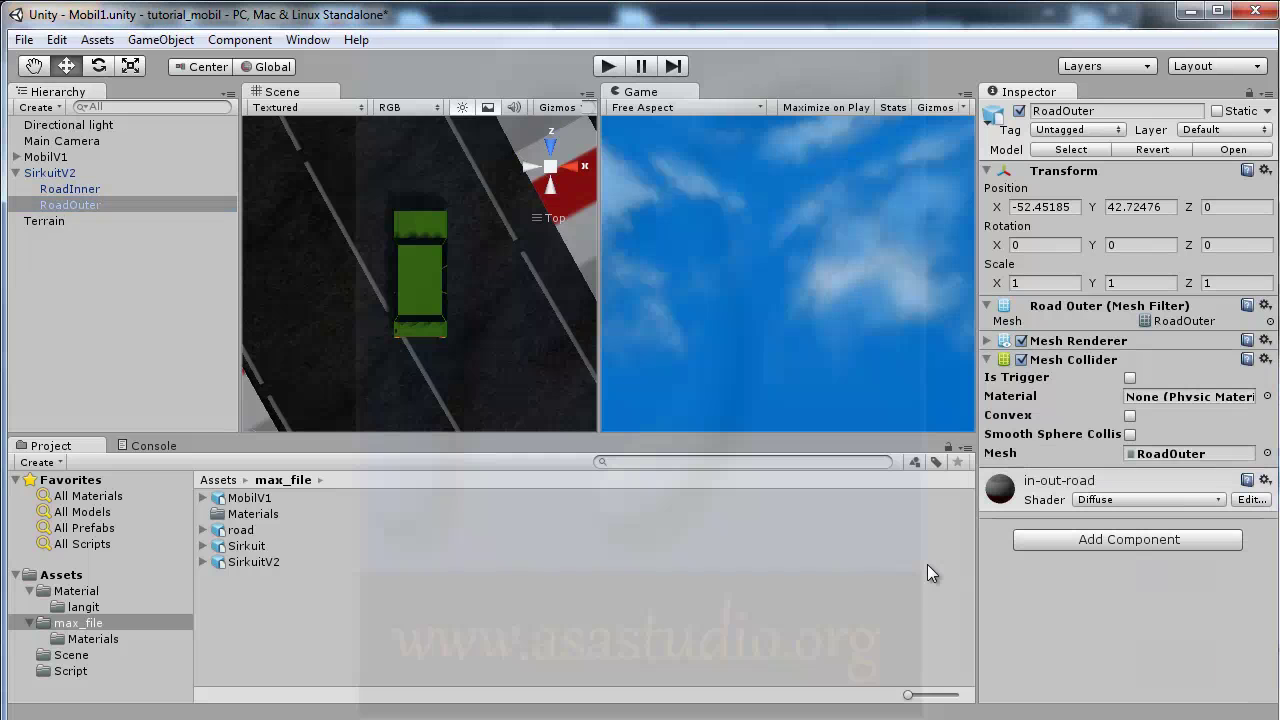
{"action": "left_click", "coordinate": [613, 72]}
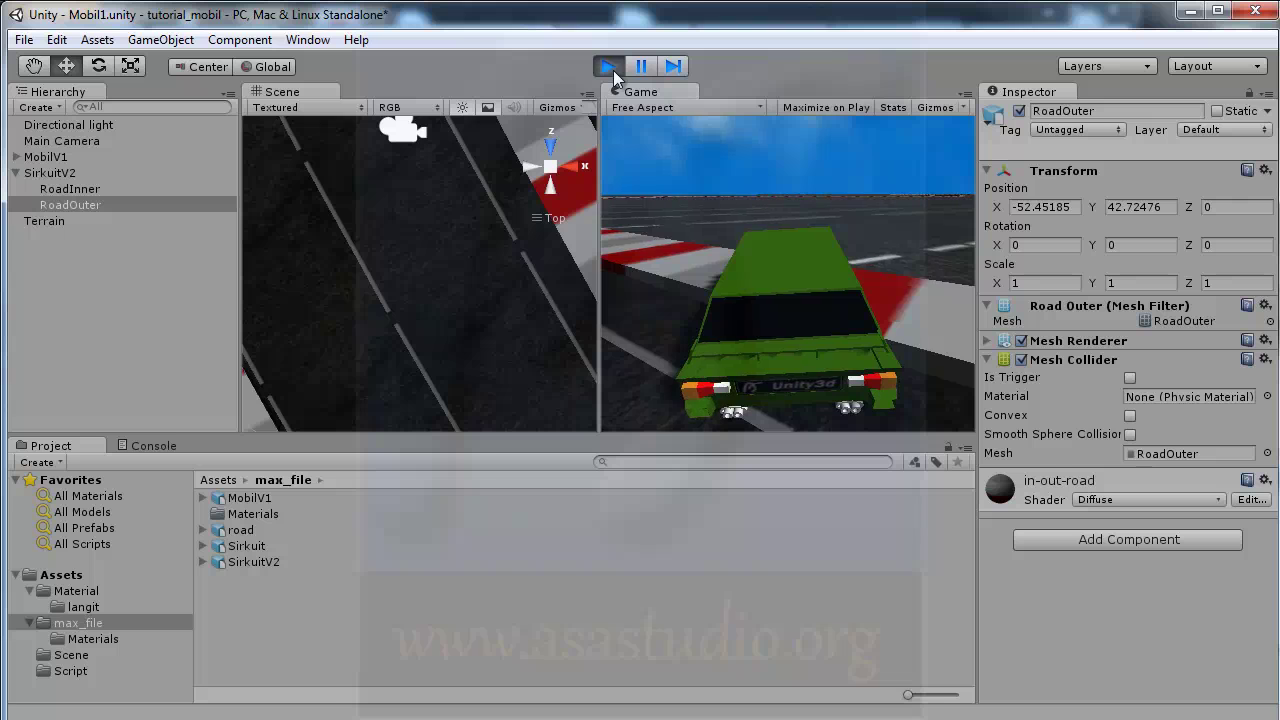
Test-drive the MobilV1 car, restarting Play mode twice, then stop playing.
{"action": "left_click", "coordinate": [609, 66]}
{"action": "left_click", "coordinate": [606, 67]}
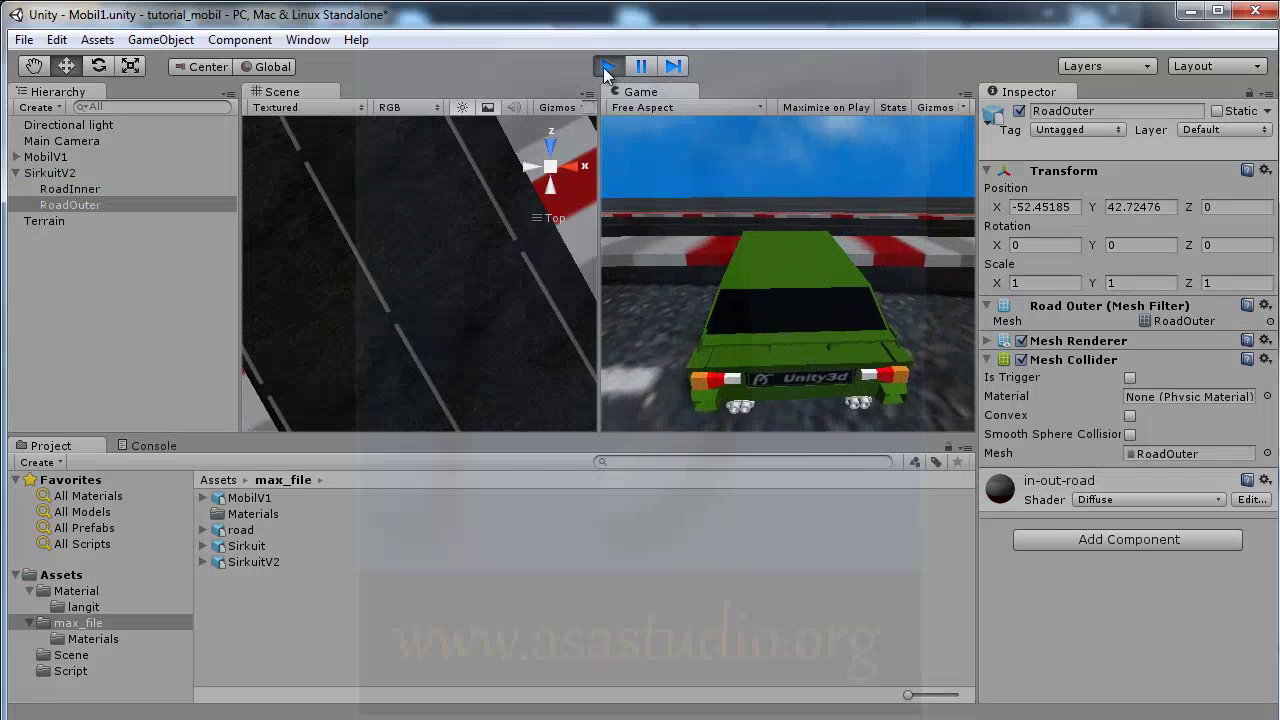
{"action": "left_click", "coordinate": [606, 67]}
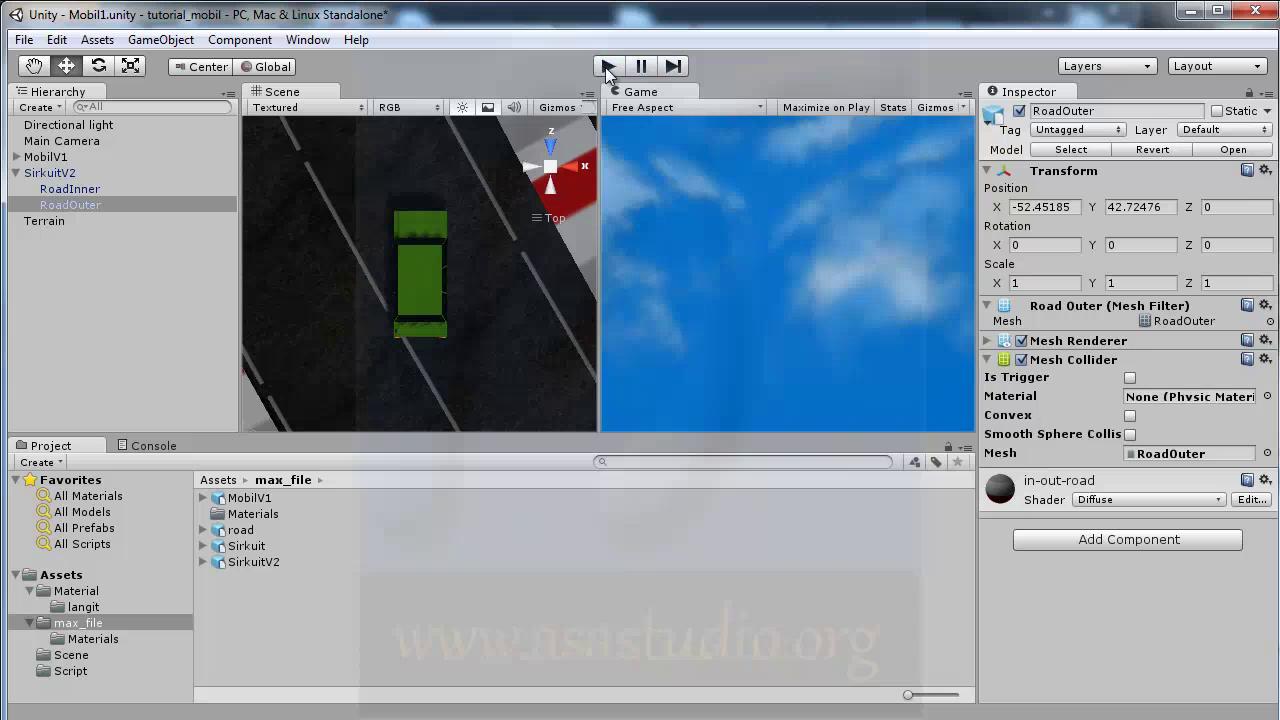
{"action": "left_click", "coordinate": [606, 67]}
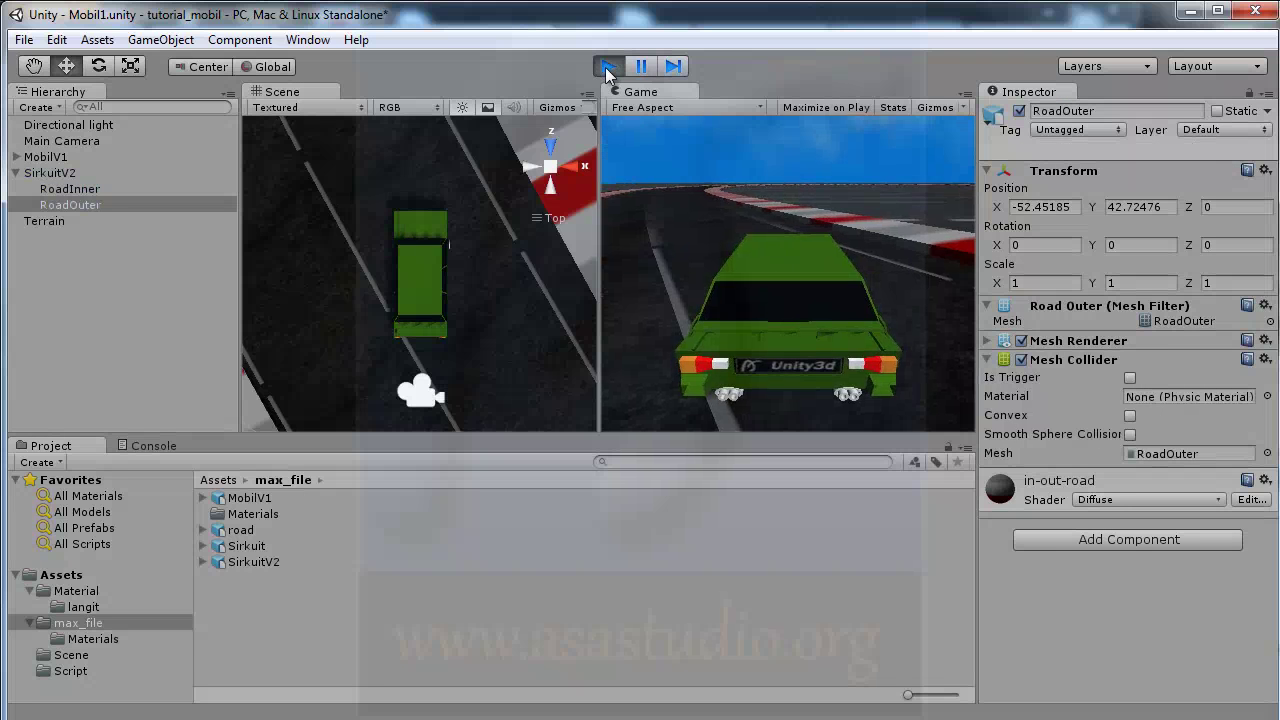
{"action": "left_click", "coordinate": [606, 67]}
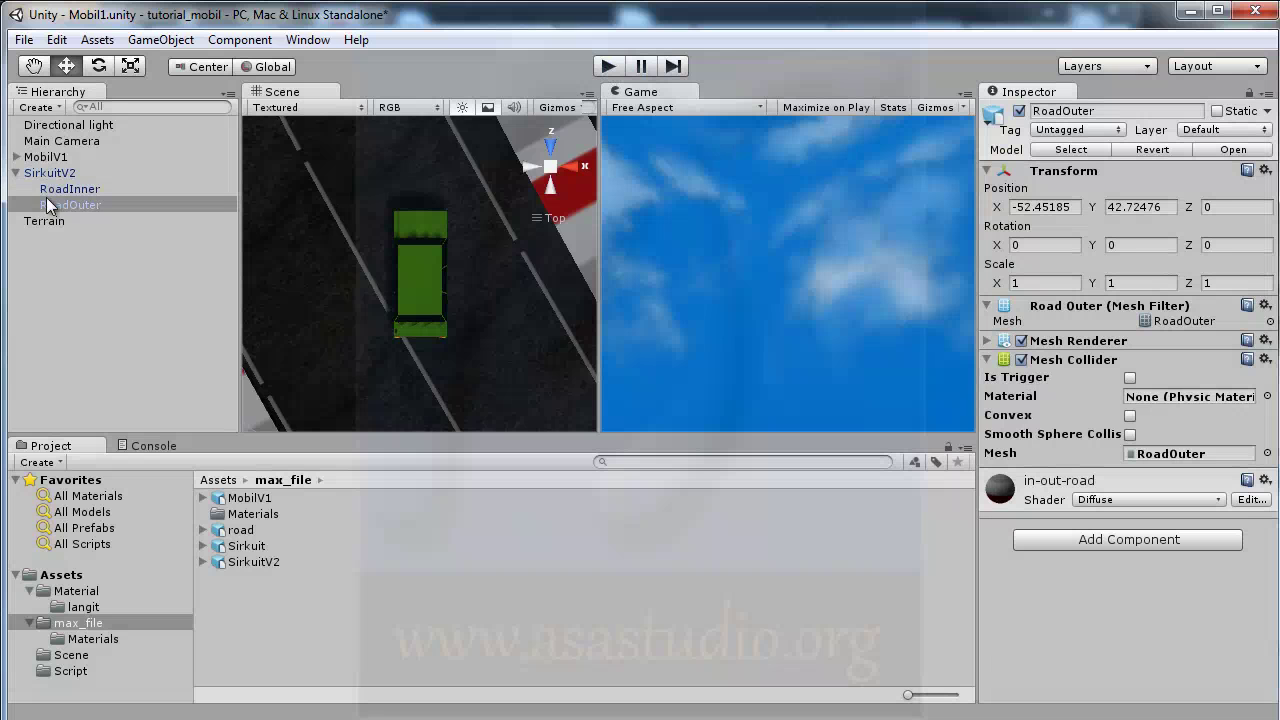
Inspect the MobilV1 car, then the Terrain object and its Terrain Collider settings.
{"action": "left_click", "coordinate": [40, 159]}
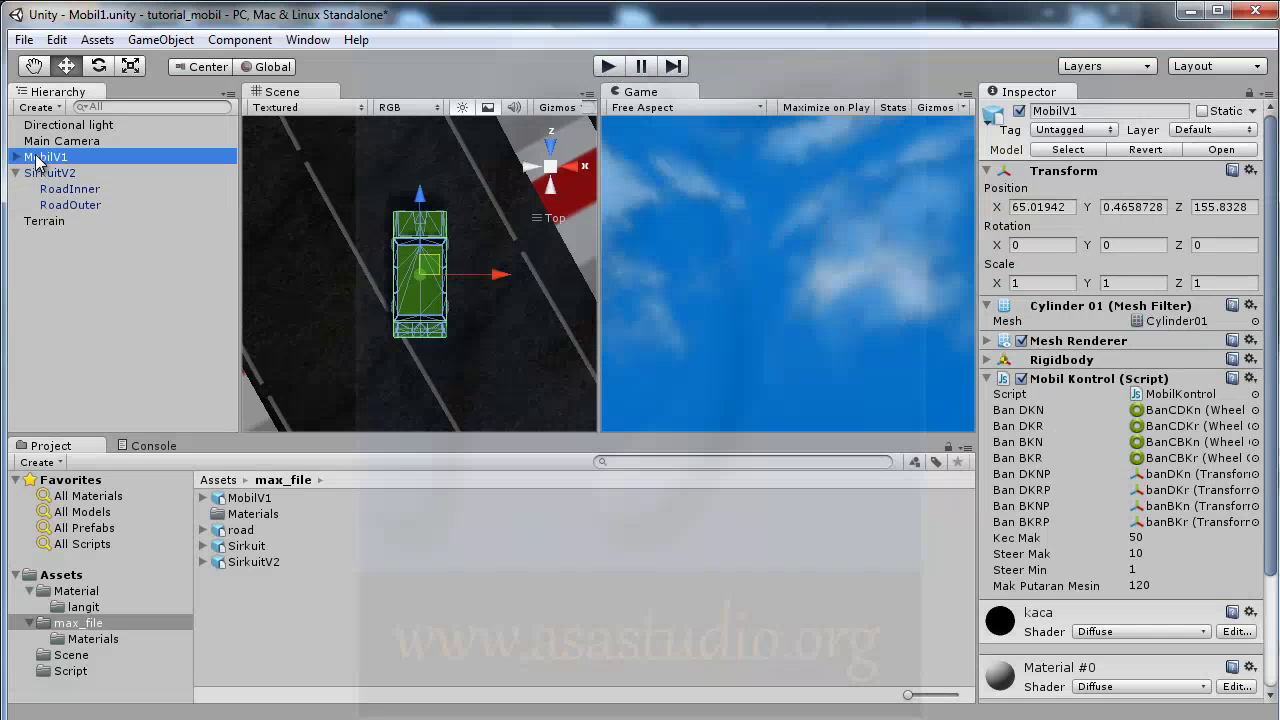
{"action": "left_click", "coordinate": [68, 223]}
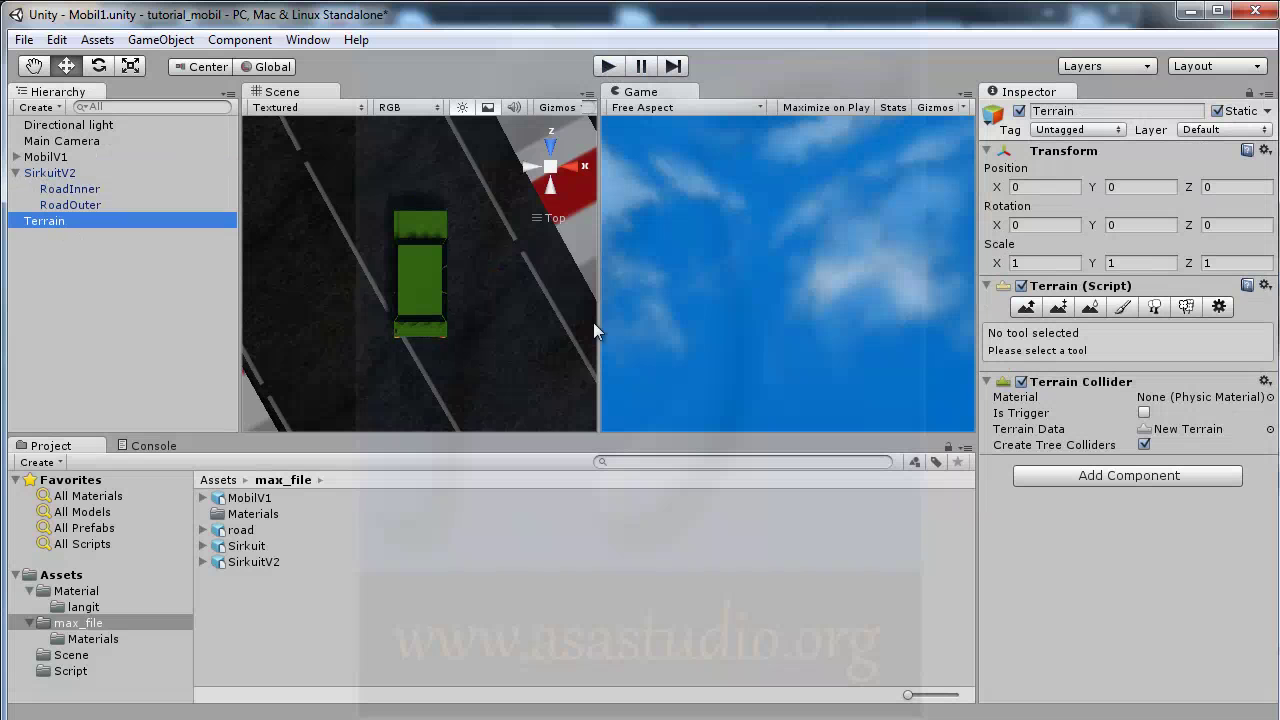
In Explorer, browse from Desktop to unity_mobil\tutorial_mobil\Assets\max_file\Materials.
{"action": "mouse_move", "coordinate": [240, 716]}
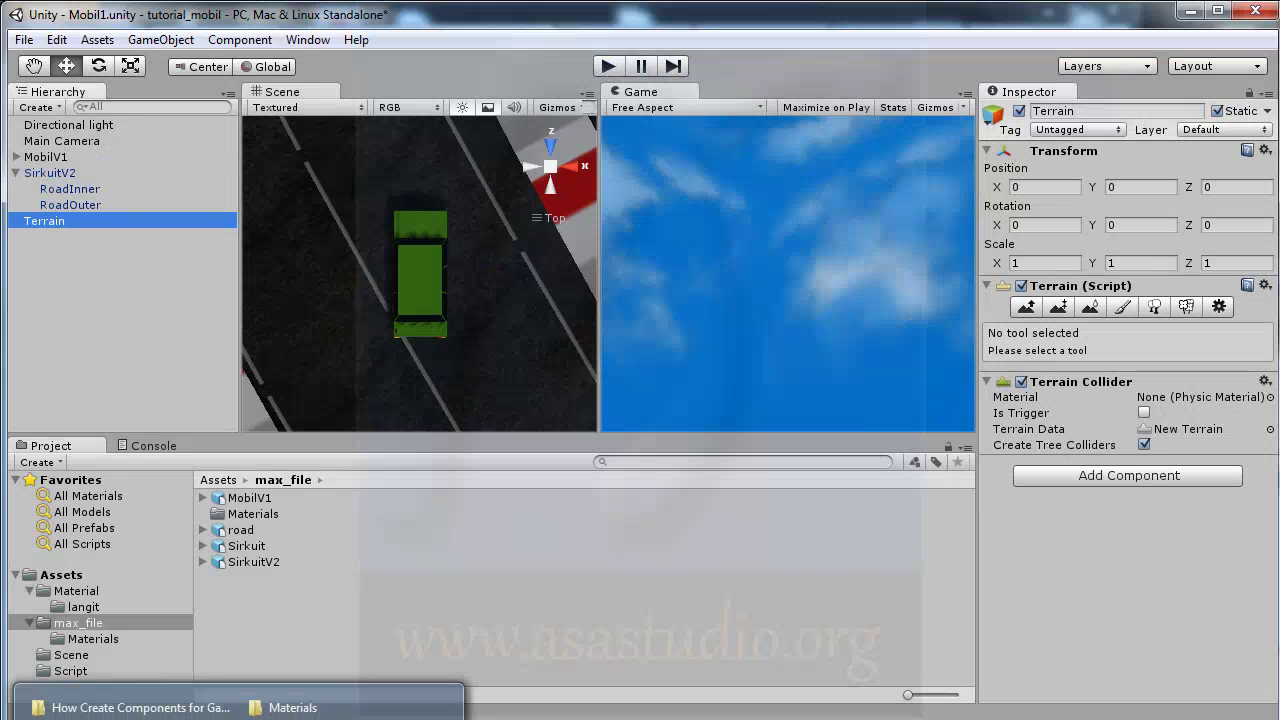
{"action": "left_click", "coordinate": [292, 705]}
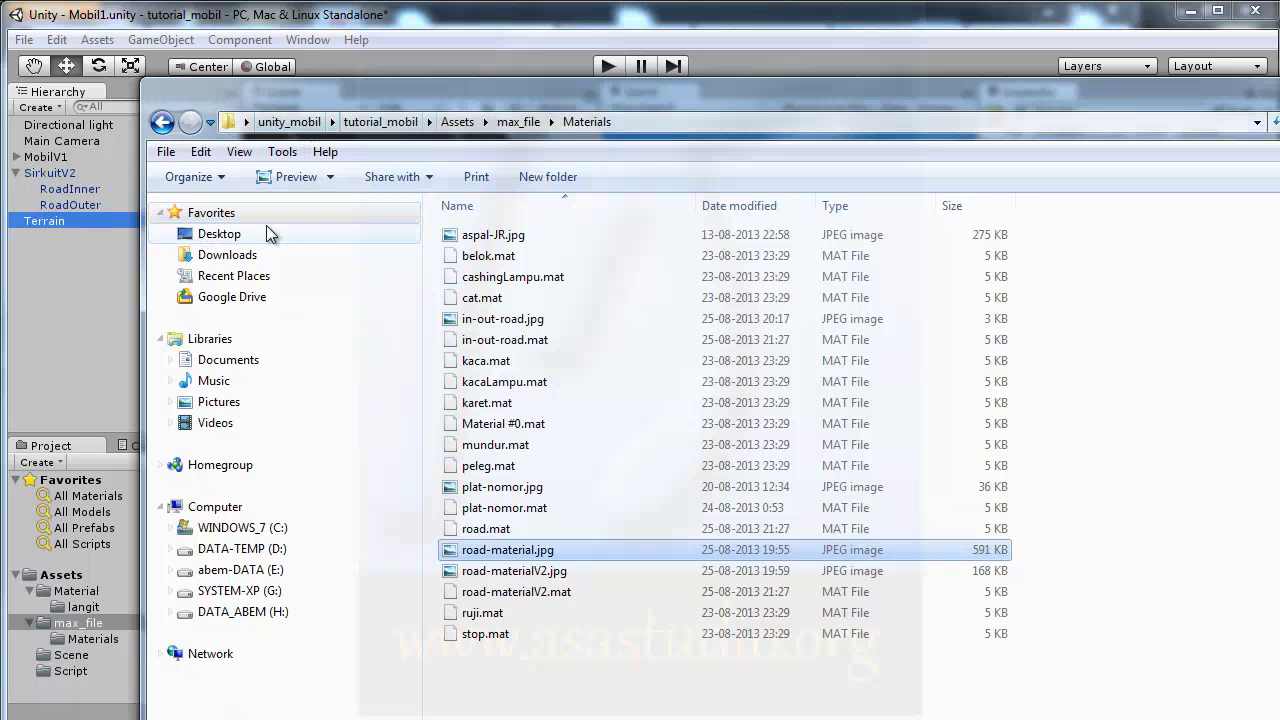
{"action": "left_click", "coordinate": [219, 236]}
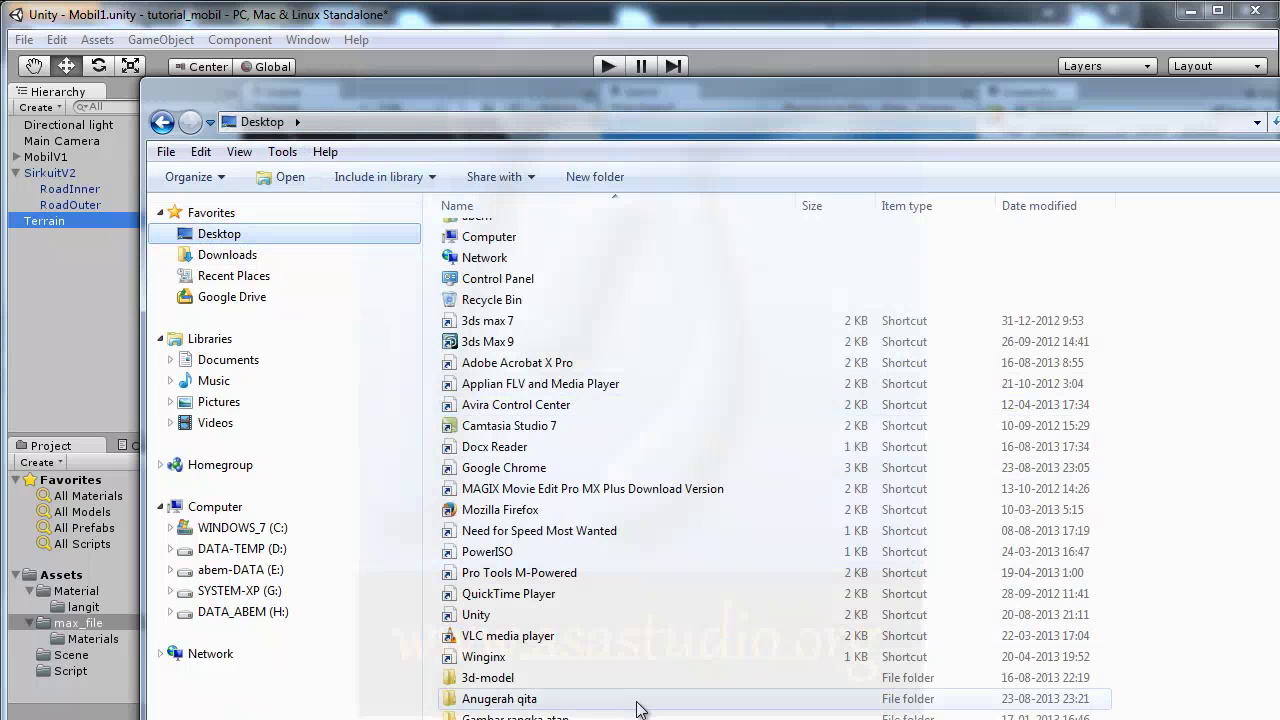
{"action": "left_click", "coordinate": [622, 706]}
{"action": "double_click", "coordinate": [510, 690]}
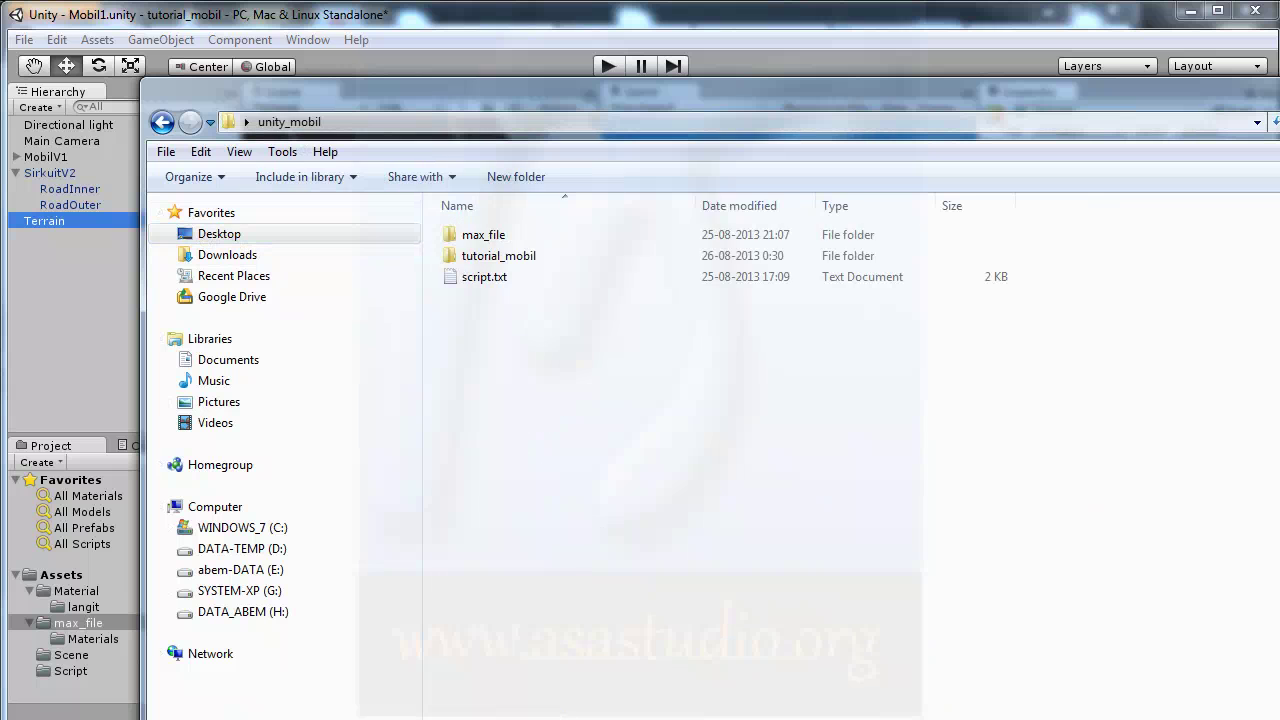
{"action": "double_click", "coordinate": [492, 255]}
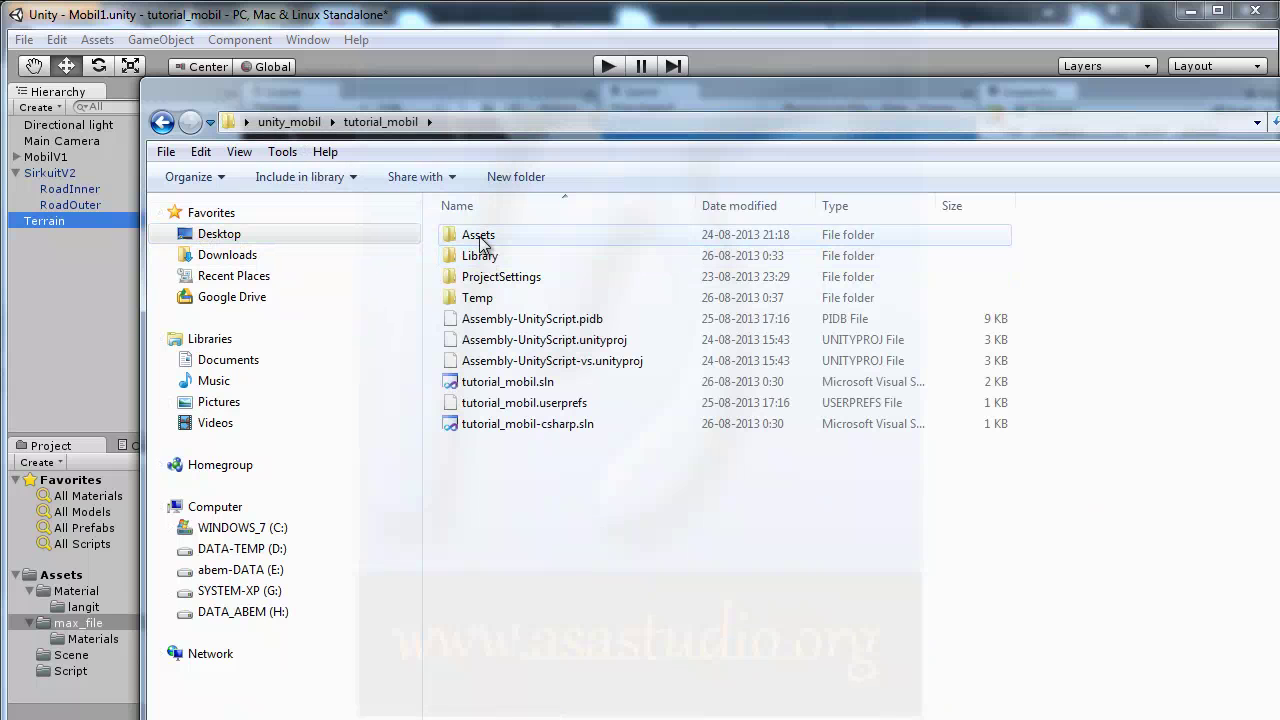
{"action": "double_click", "coordinate": [483, 238]}
{"action": "double_click", "coordinate": [484, 255]}
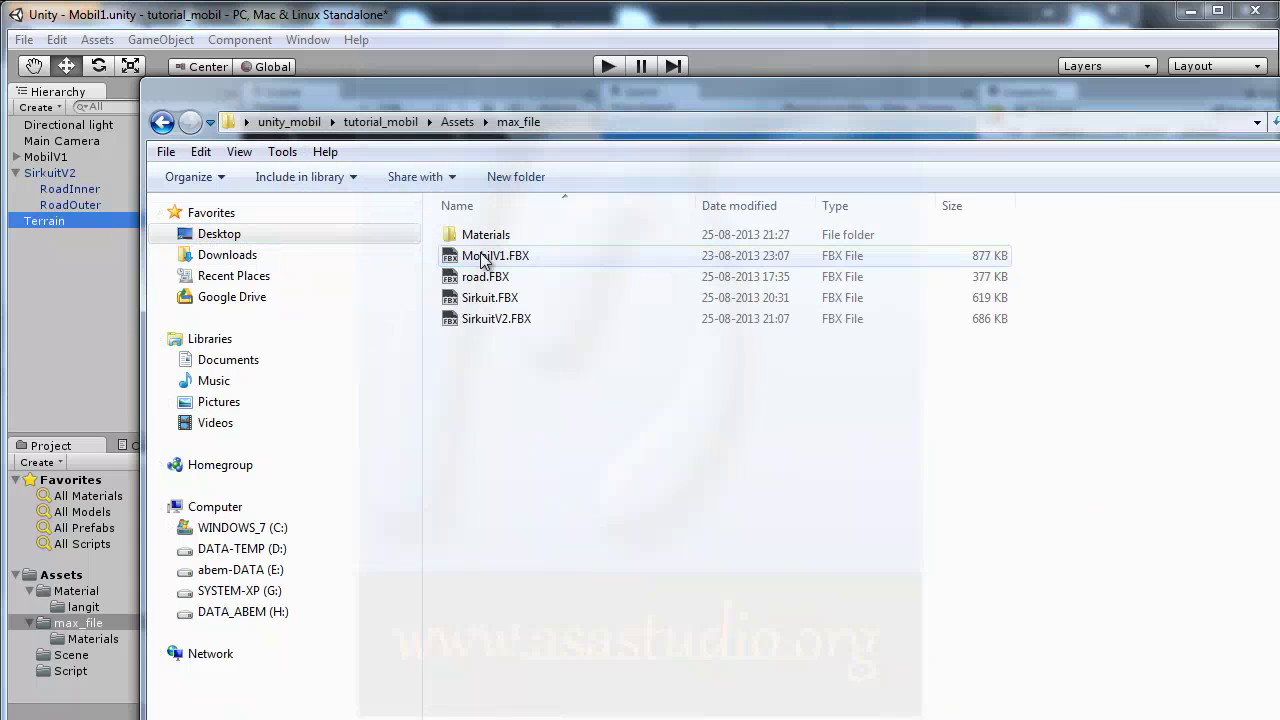
{"action": "double_click", "coordinate": [482, 236]}
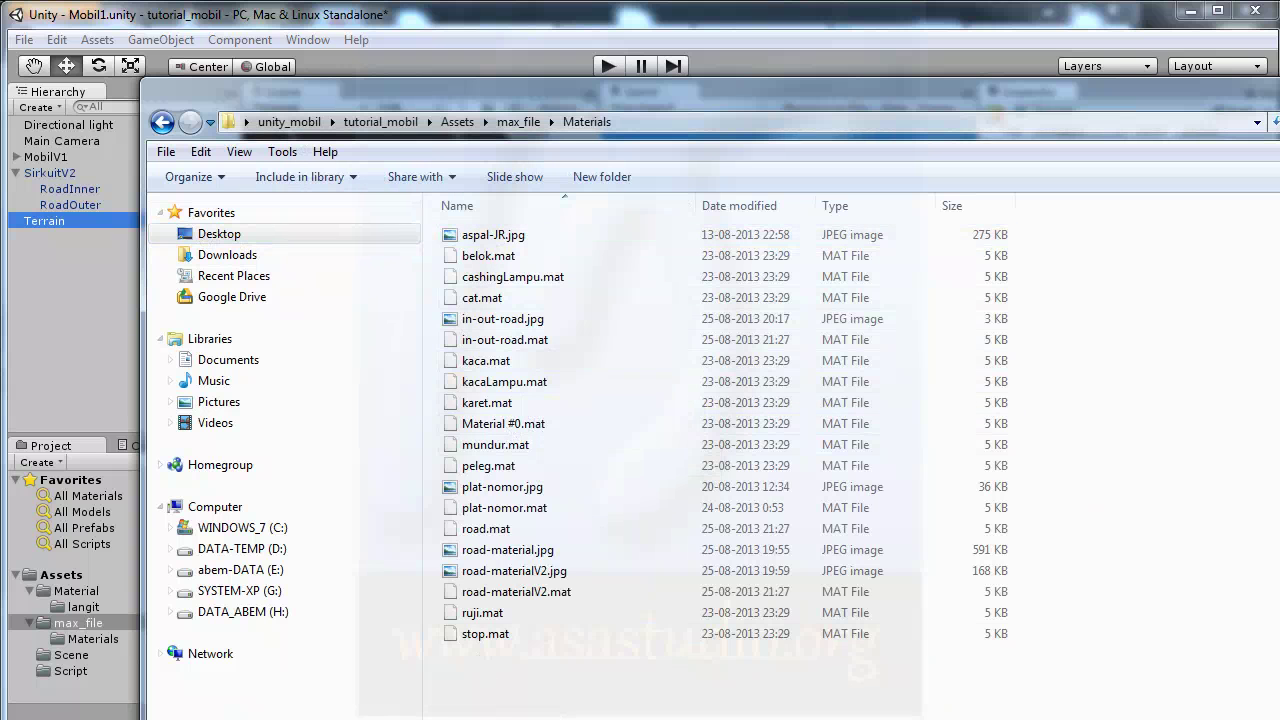
Search the web for 'ground' in Firefox.
{"action": "key", "text": "alt+Tab"}
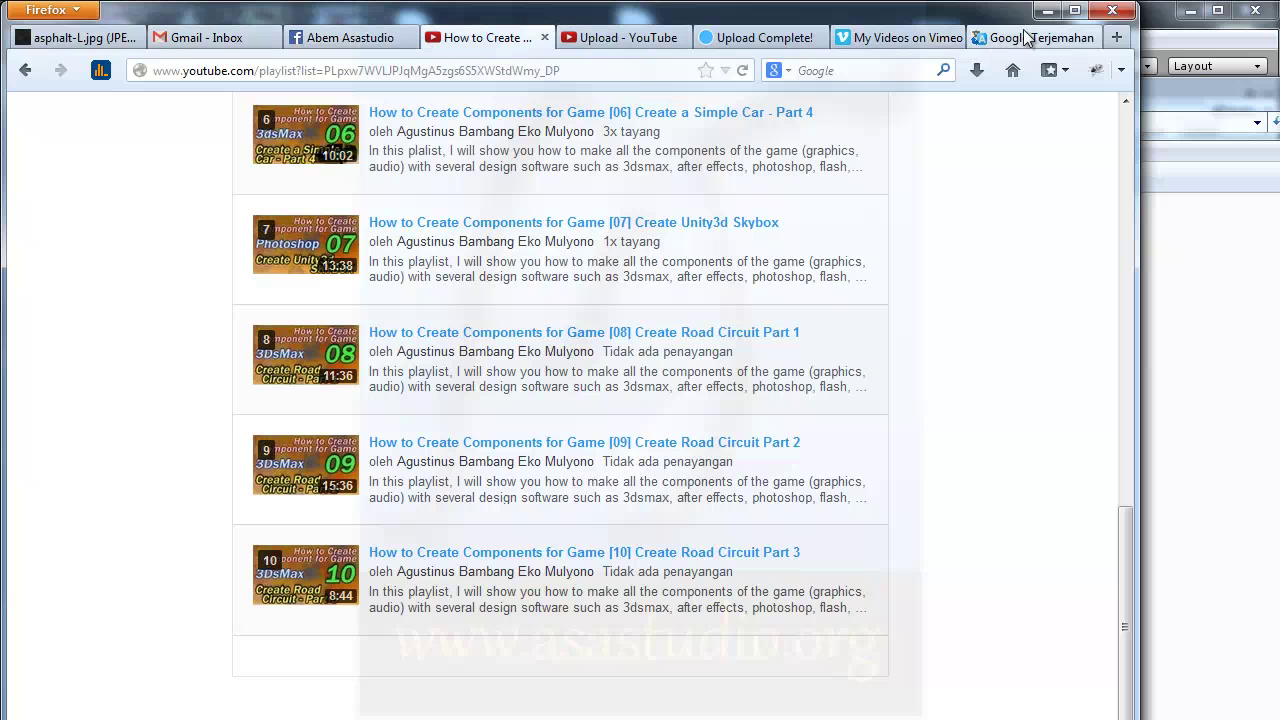
{"action": "left_click", "coordinate": [78, 40]}
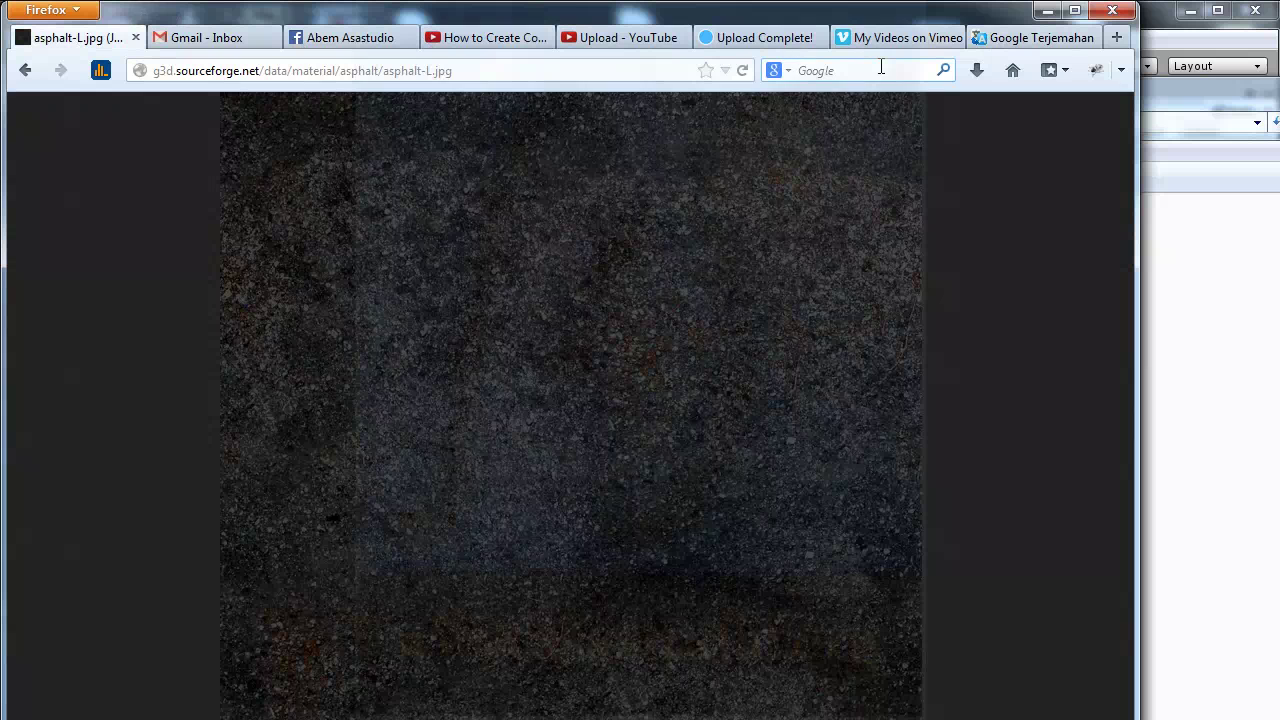
{"action": "type", "text": "ground"}
{"action": "key", "text": "Return"}
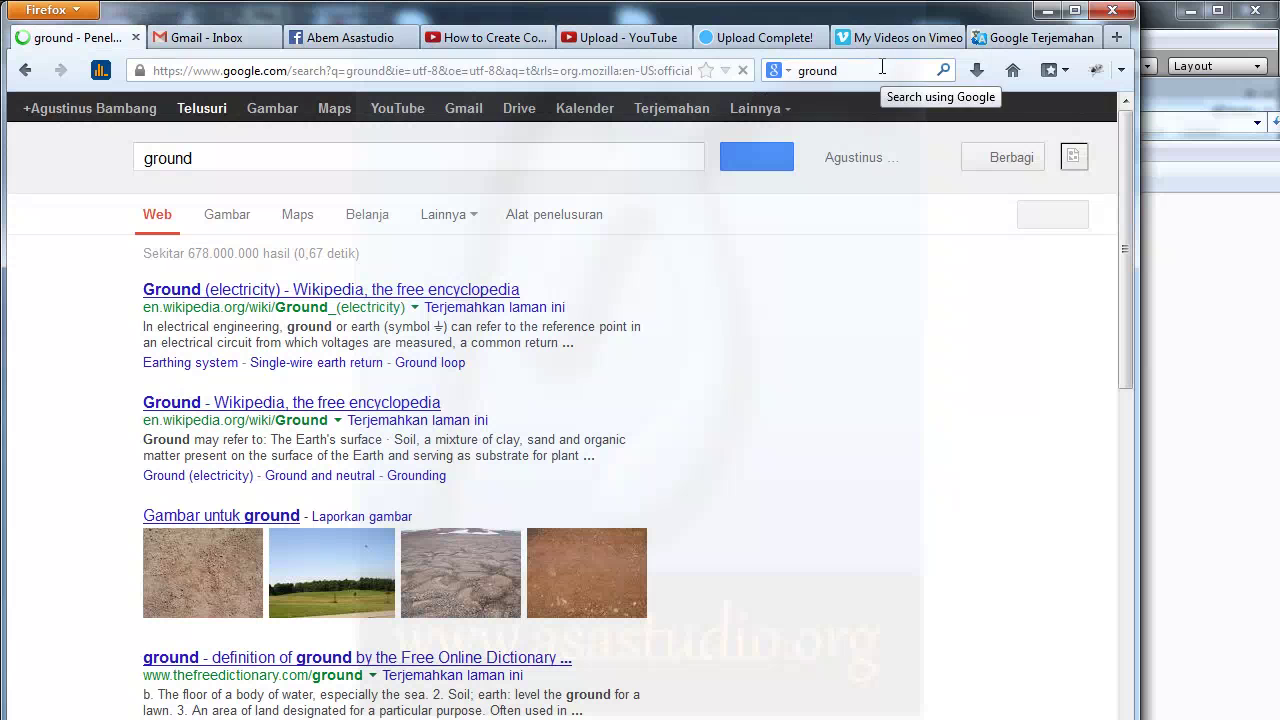
Open the full-size fine_stones_on_ground_9250013.JPG from the image results.
{"action": "left_click", "coordinate": [221, 216]}
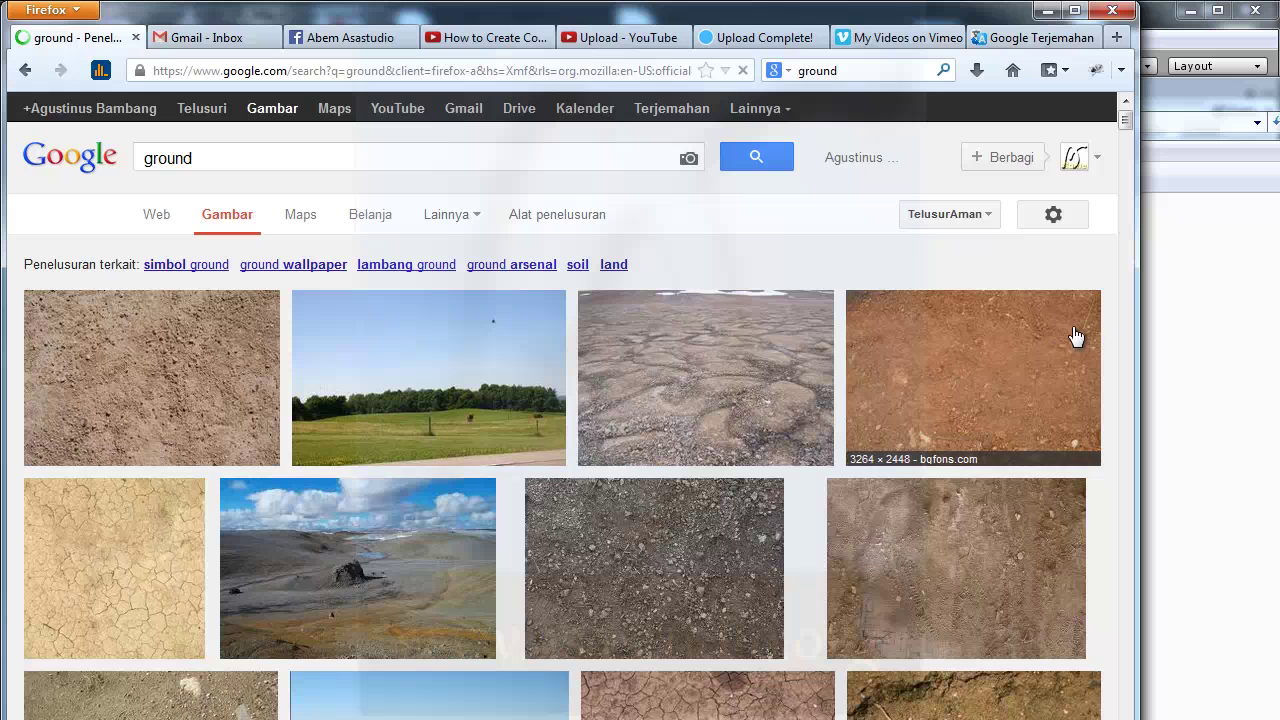
{"action": "left_click", "coordinate": [134, 401]}
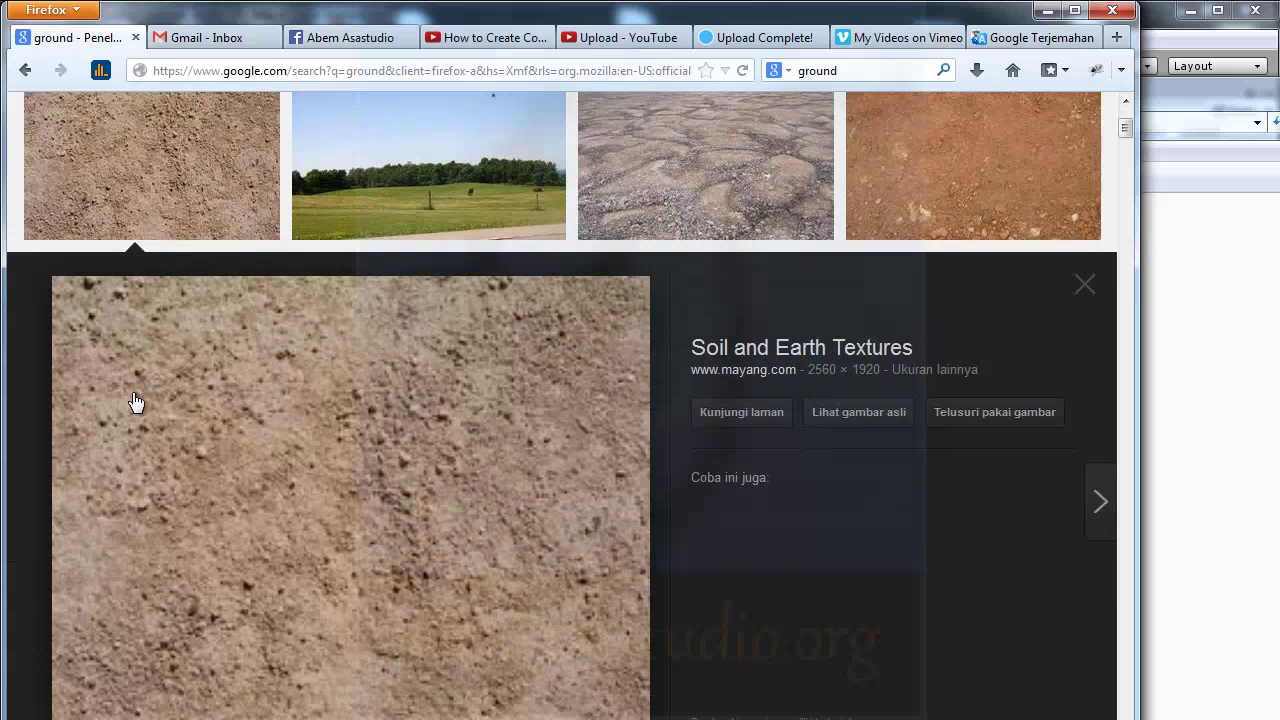
{"action": "left_click", "coordinate": [855, 427]}
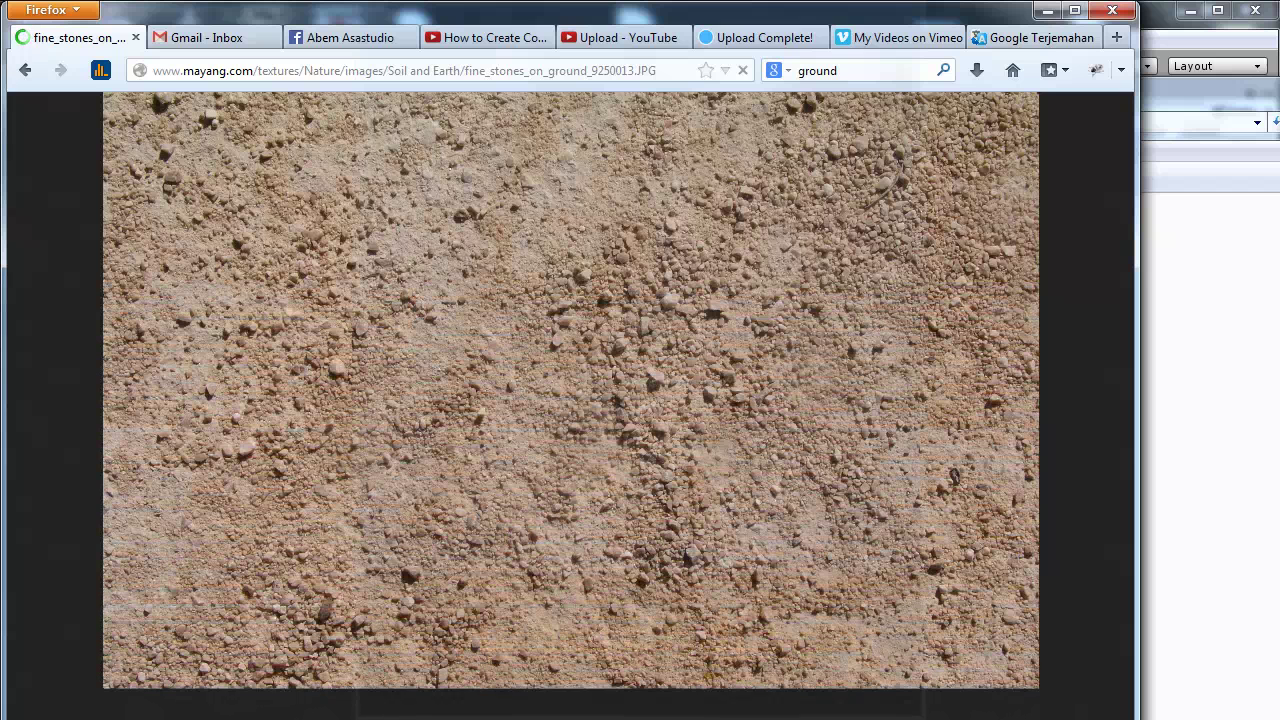
Save the stones image into the Materials folder and rename it tanah.JPG.
{"action": "key", "text": "alt+Tab"}
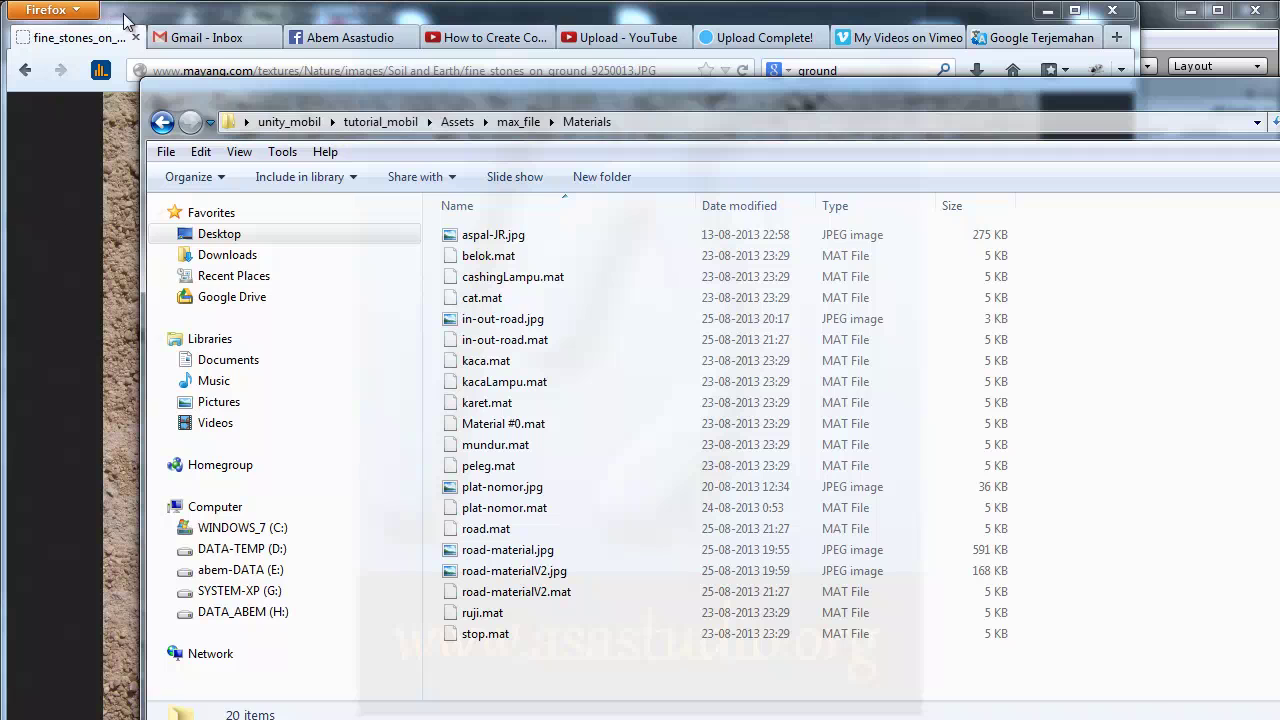
{"action": "left_click", "coordinate": [172, 64]}
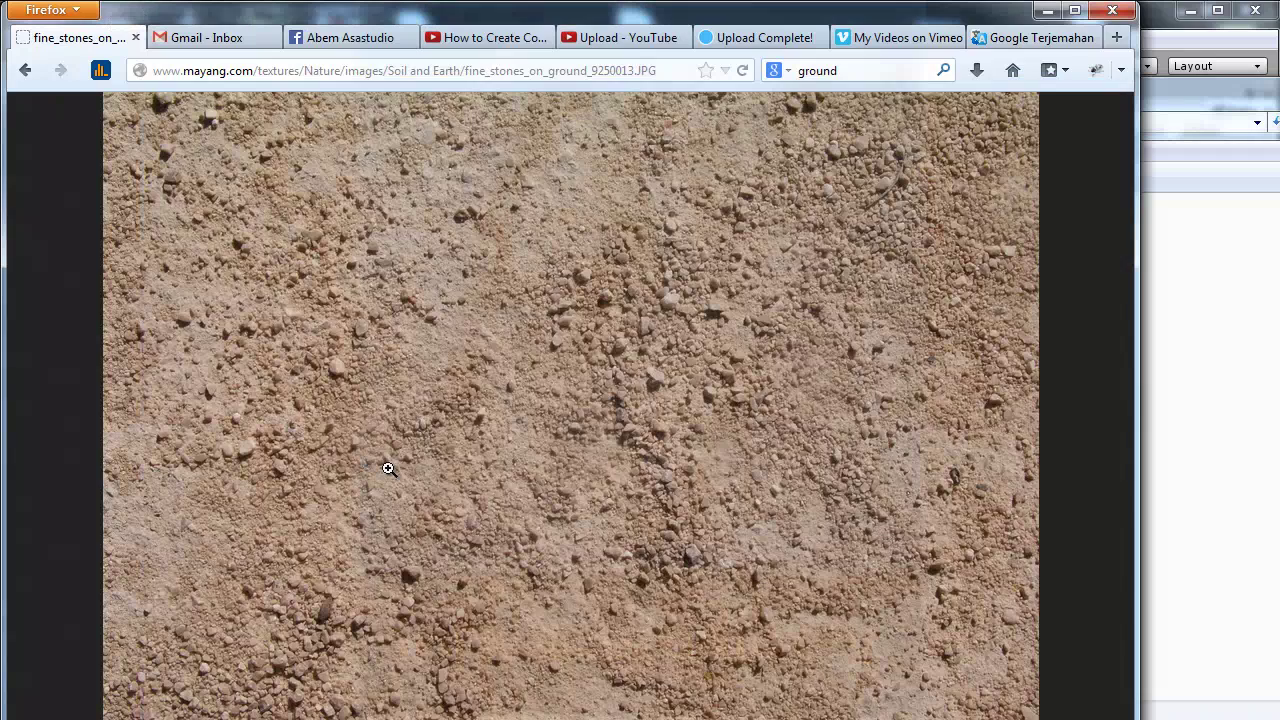
{"action": "left_click", "coordinate": [1176, 89]}
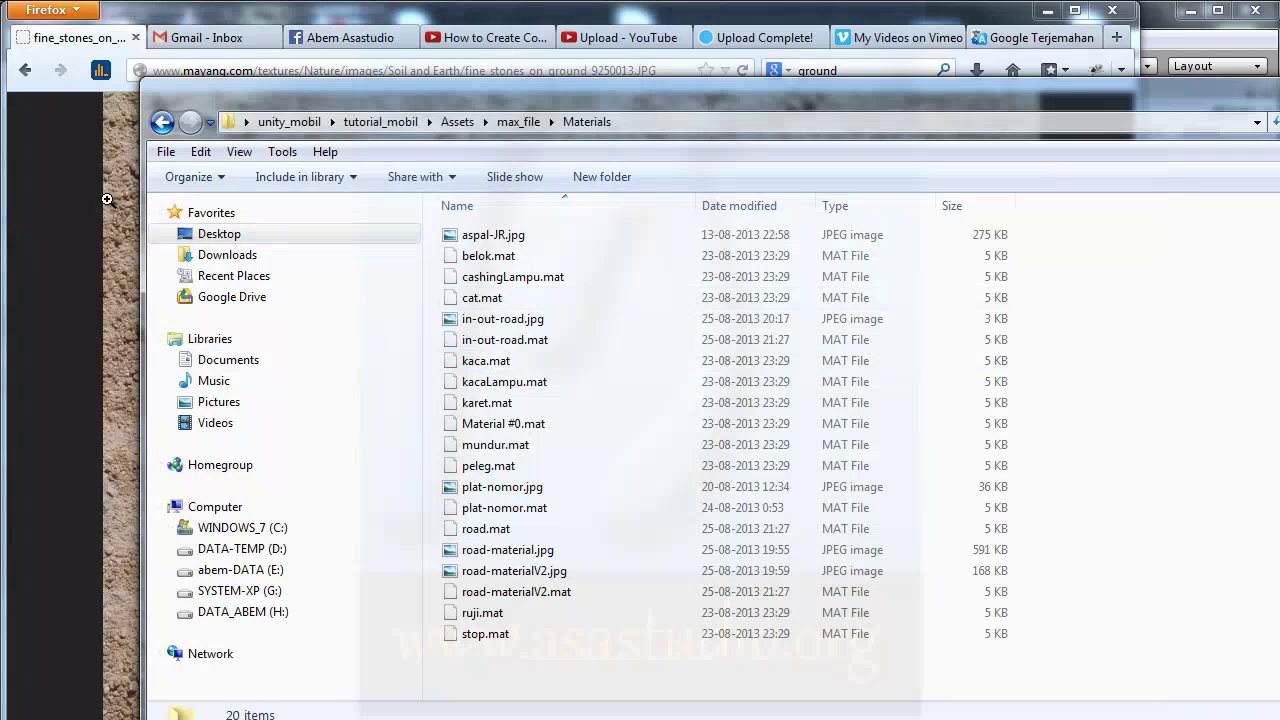
{"action": "mouse_move", "coordinate": [112, 200]}
{"action": "left_mouse_down"}
{"action": "mouse_move", "coordinate": [1096, 371]}
{"action": "mouse_move", "coordinate": [1258, 514]}
{"action": "left_mouse_up"}
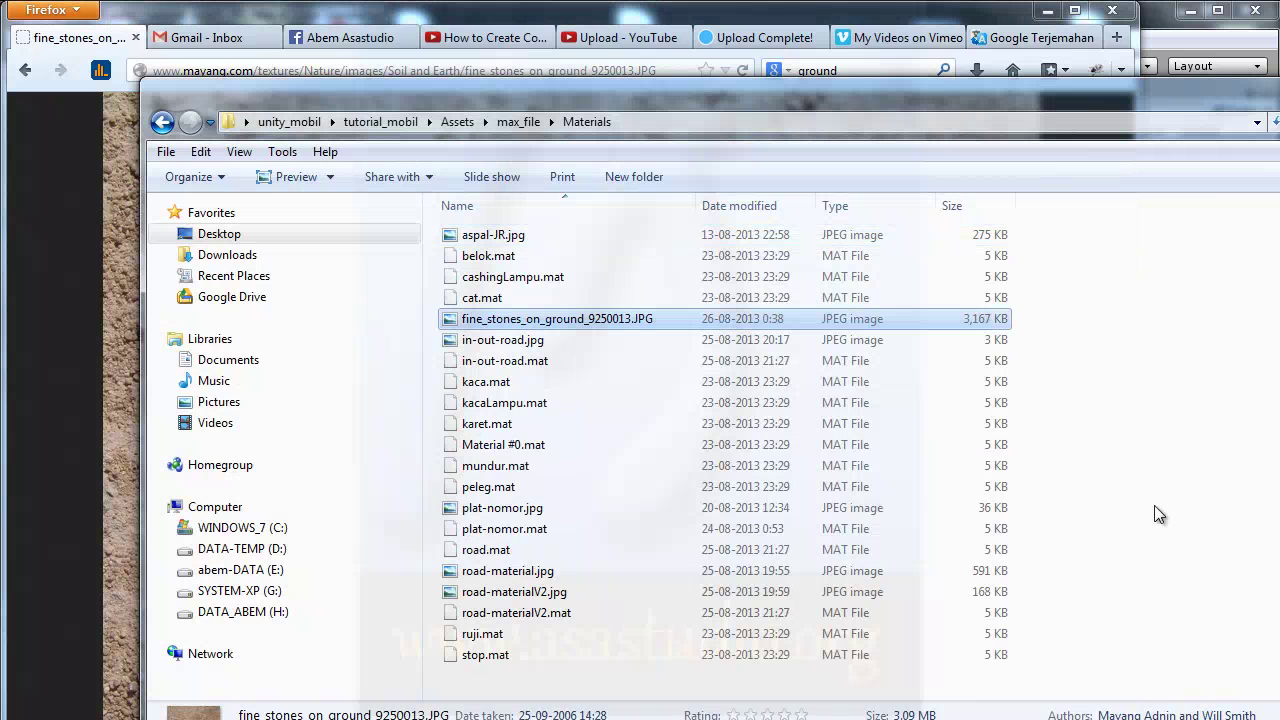
{"action": "left_click", "coordinate": [554, 320]}
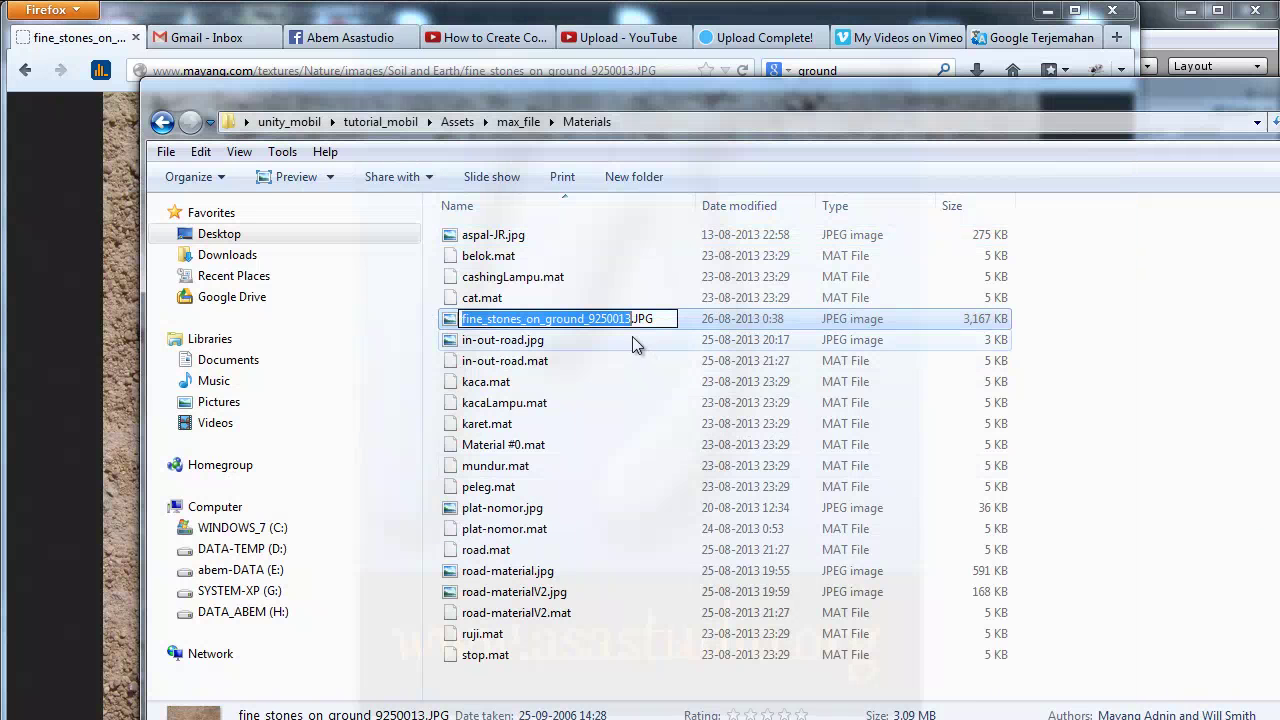
{"action": "type", "text": "tanah"}
{"action": "key", "text": "Return"}
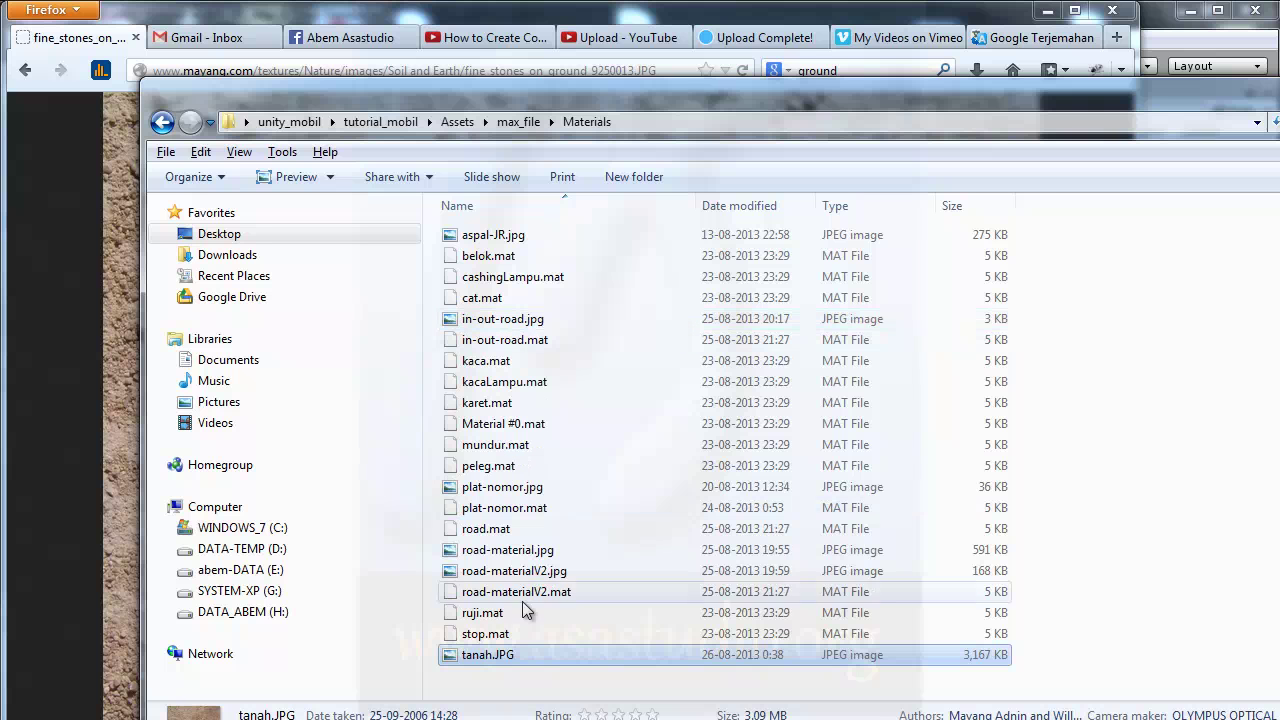
{"action": "left_click", "coordinate": [157, 14]}
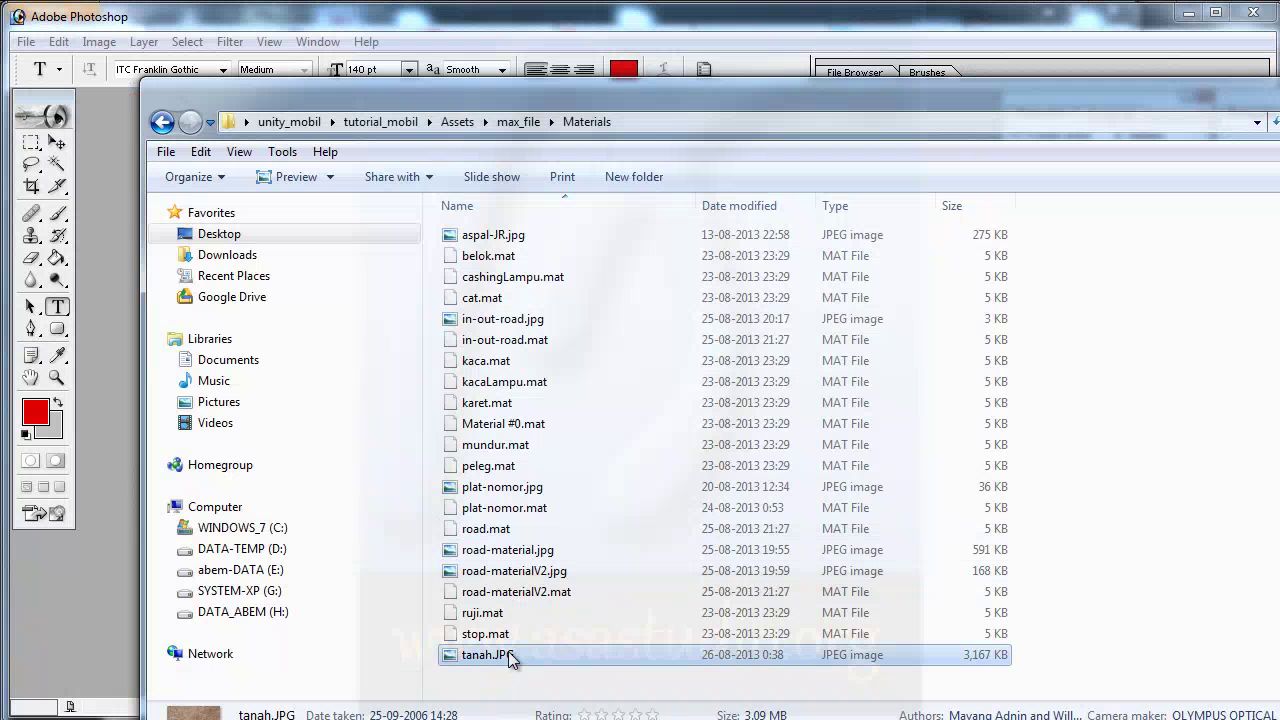
Open tanah.JPG in Photoshop and enlarge and reposition its window.
{"action": "left_click_drag", "start_coordinate": [510, 659], "coordinate": [112, 585]}
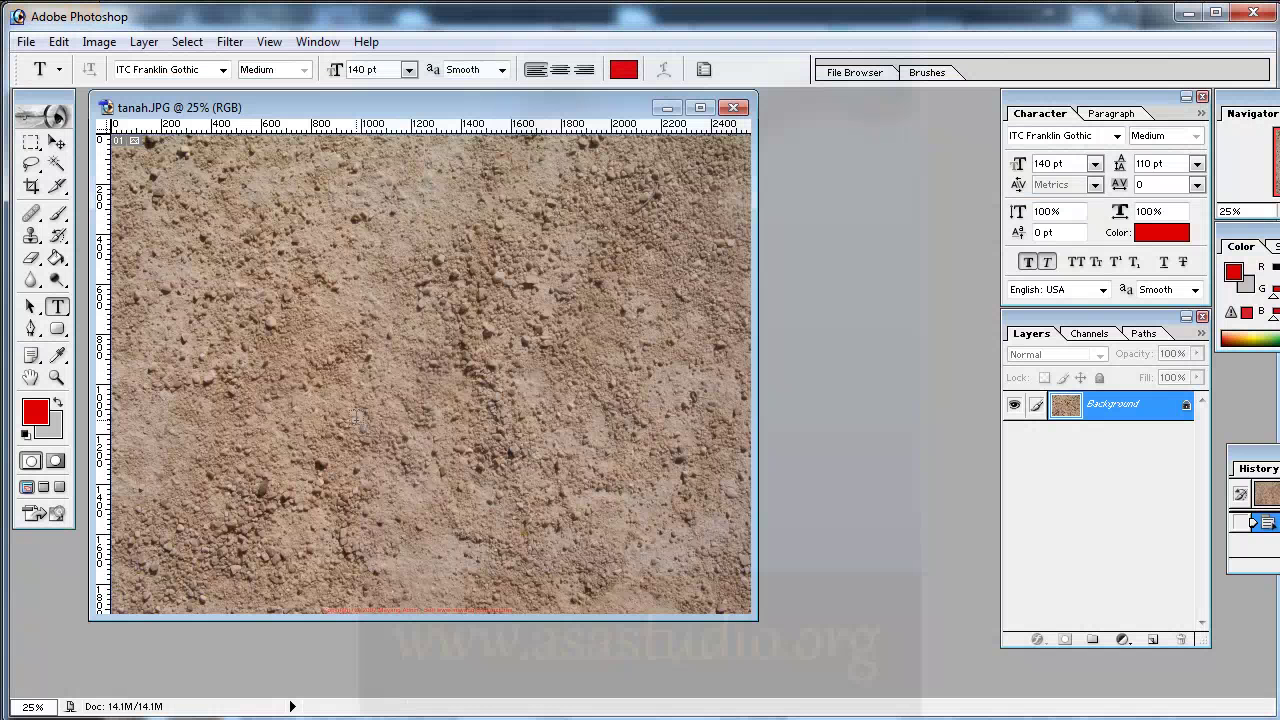
{"action": "left_click_drag", "start_coordinate": [750, 617], "coordinate": [870, 692]}
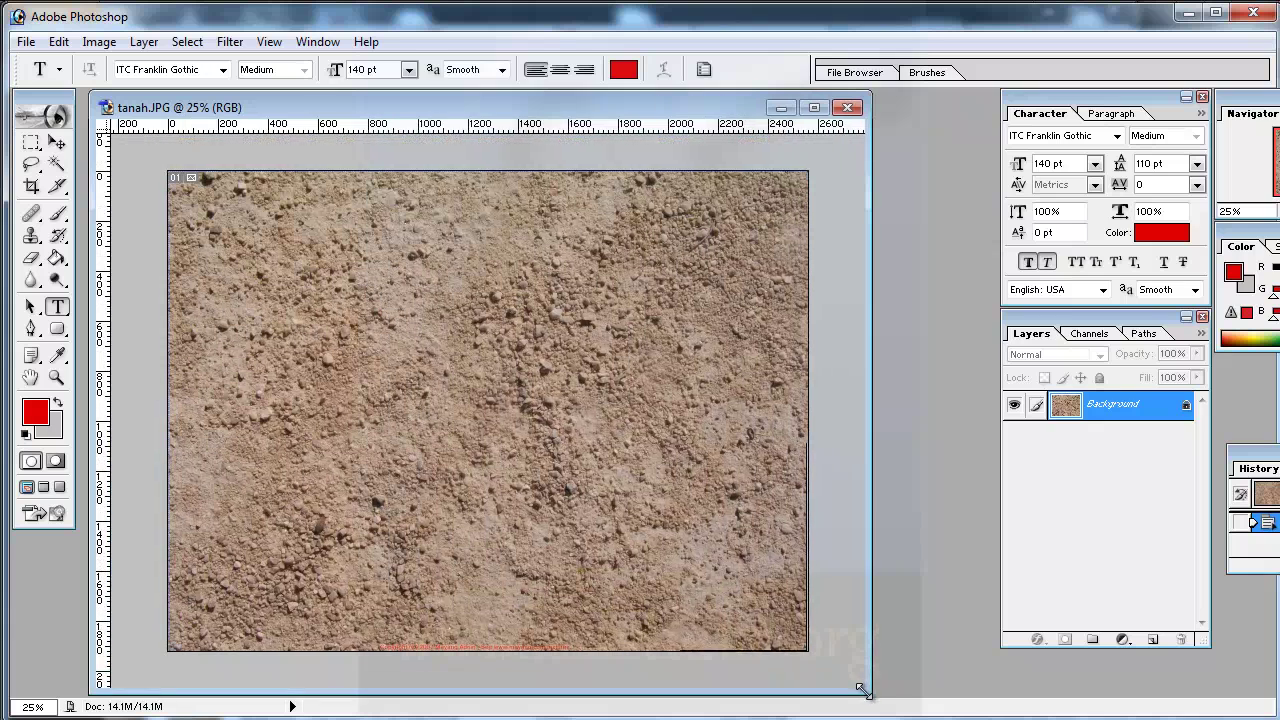
{"action": "left_click_drag", "start_coordinate": [377, 105], "coordinate": [570, 134]}
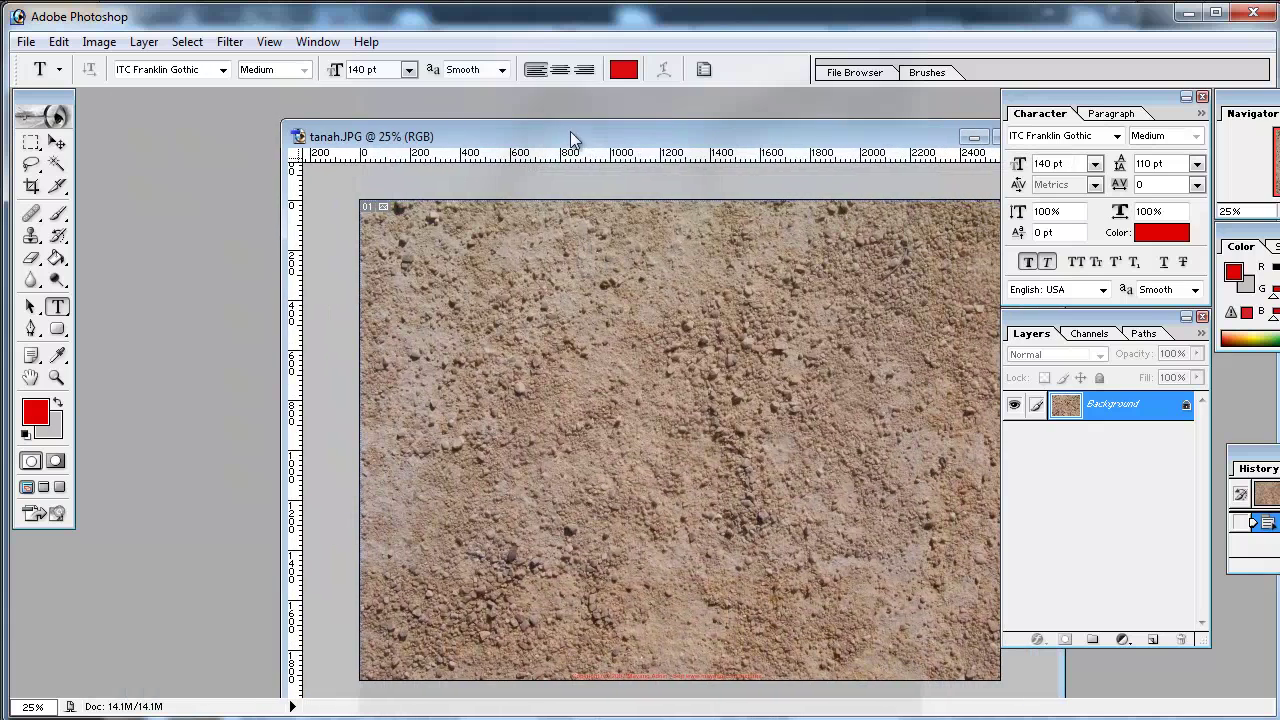
Create a new blank 500 × 500 px document, Untitled-1.
{"action": "left_click", "coordinate": [26, 42]}
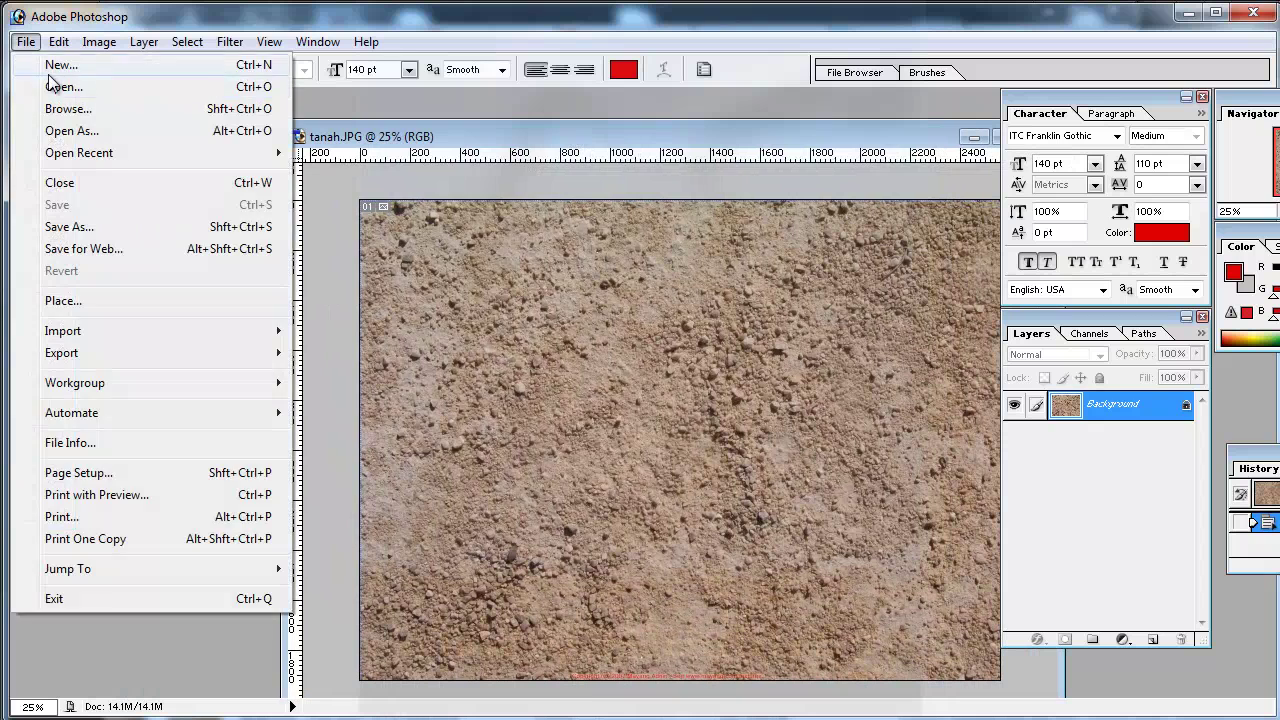
{"action": "left_click", "coordinate": [46, 63]}
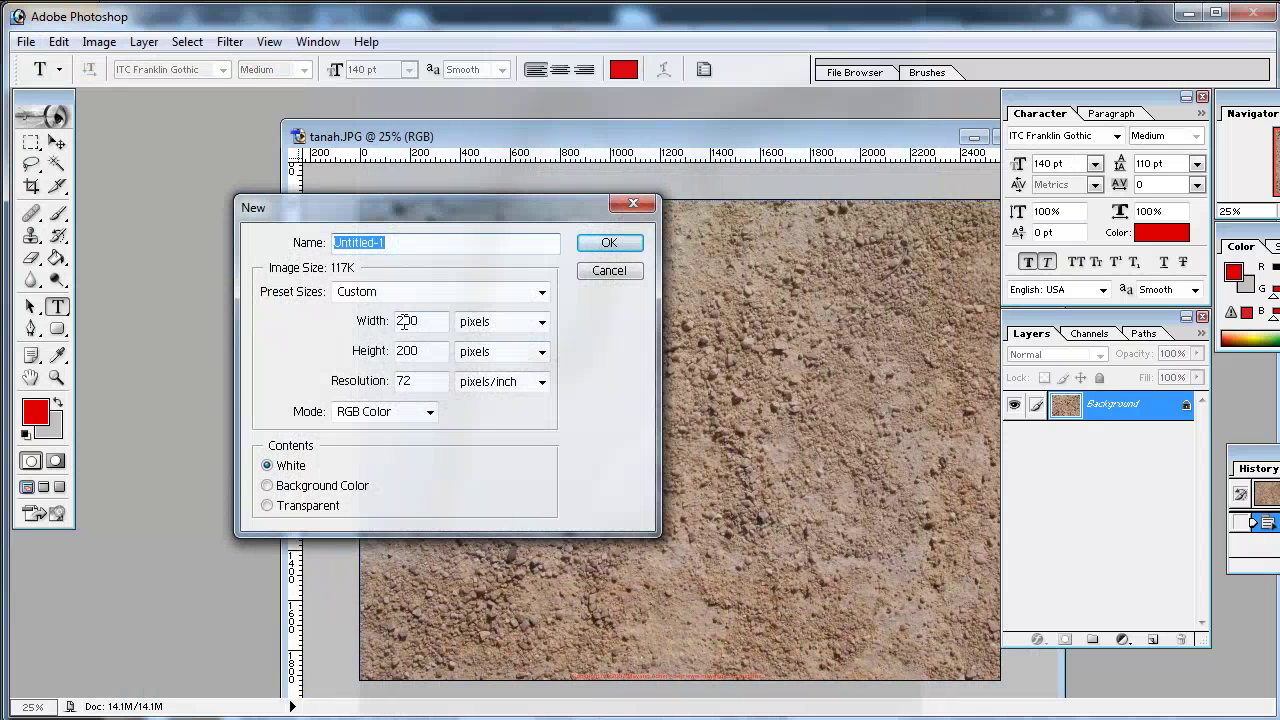
{"action": "left_click", "coordinate": [406, 321]}
{"action": "type", "text": "5"}
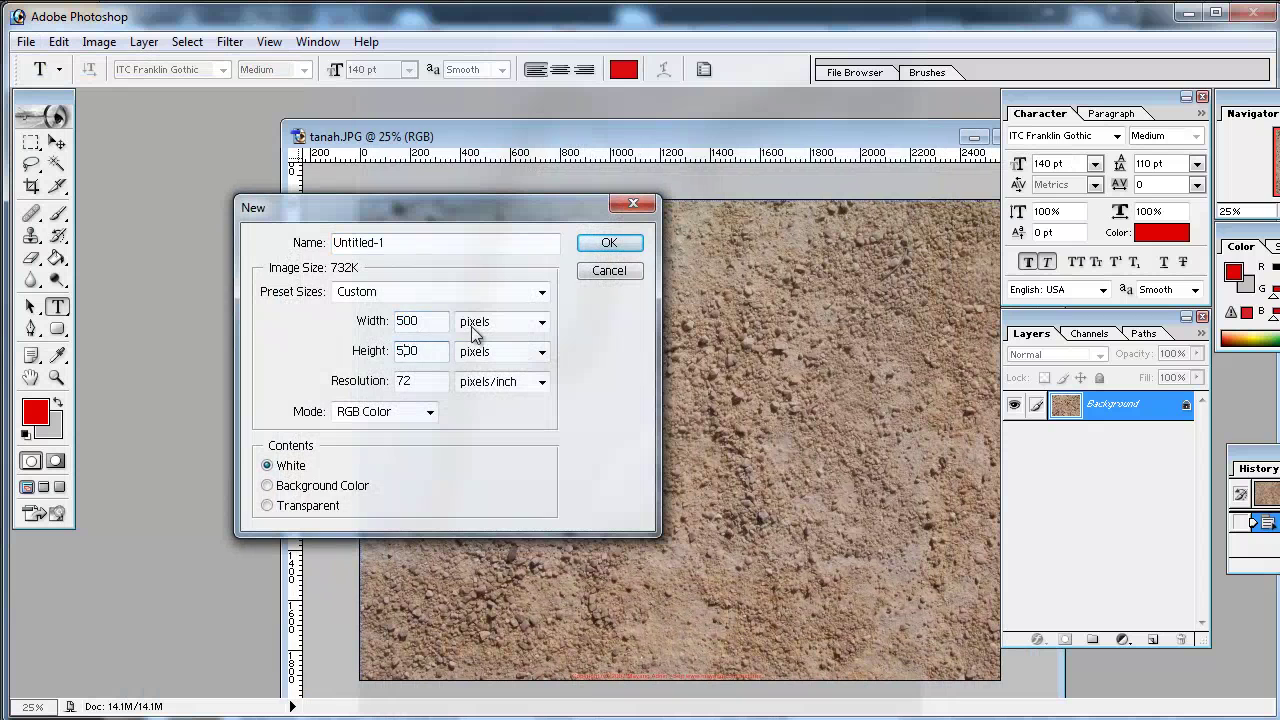
{"action": "left_click", "coordinate": [609, 243]}
{"action": "left_click", "coordinate": [712, 134]}
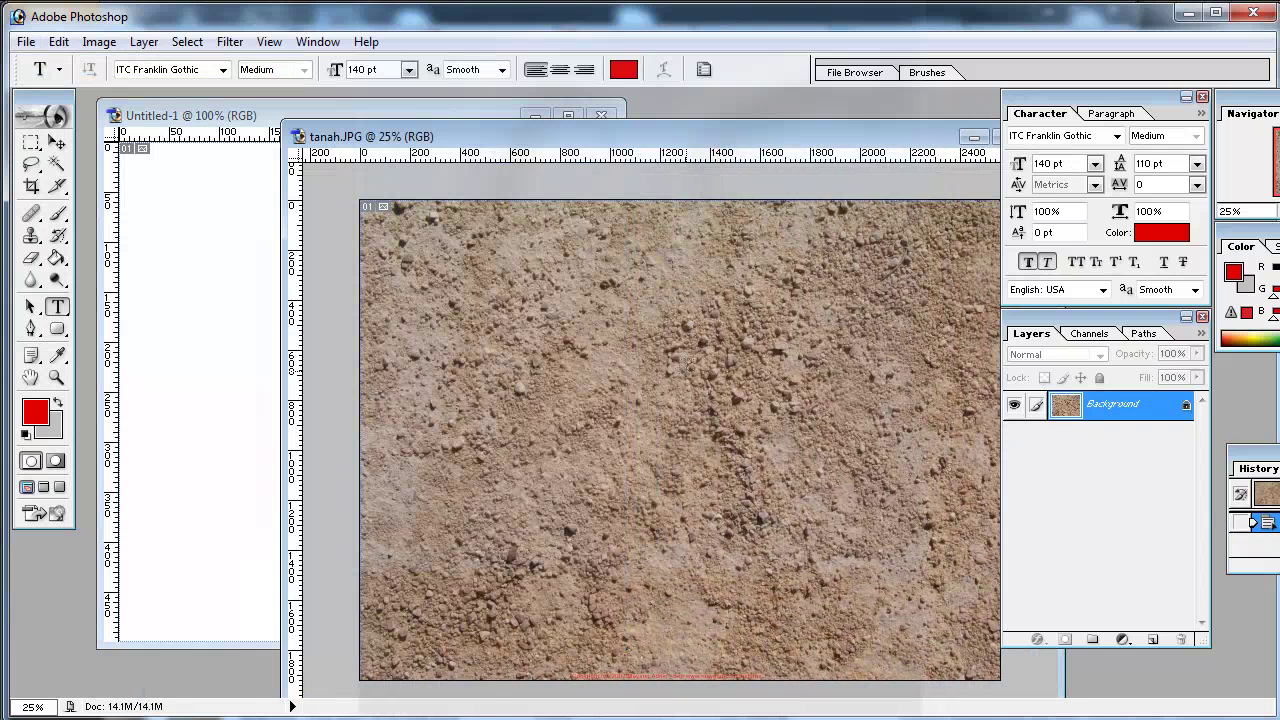
Copy the tanah texture into Untitled-1 and scale it to about 37% to fill the canvas.
{"action": "left_click_drag", "start_coordinate": [694, 383], "coordinate": [200, 305], "text": "ctrl"}
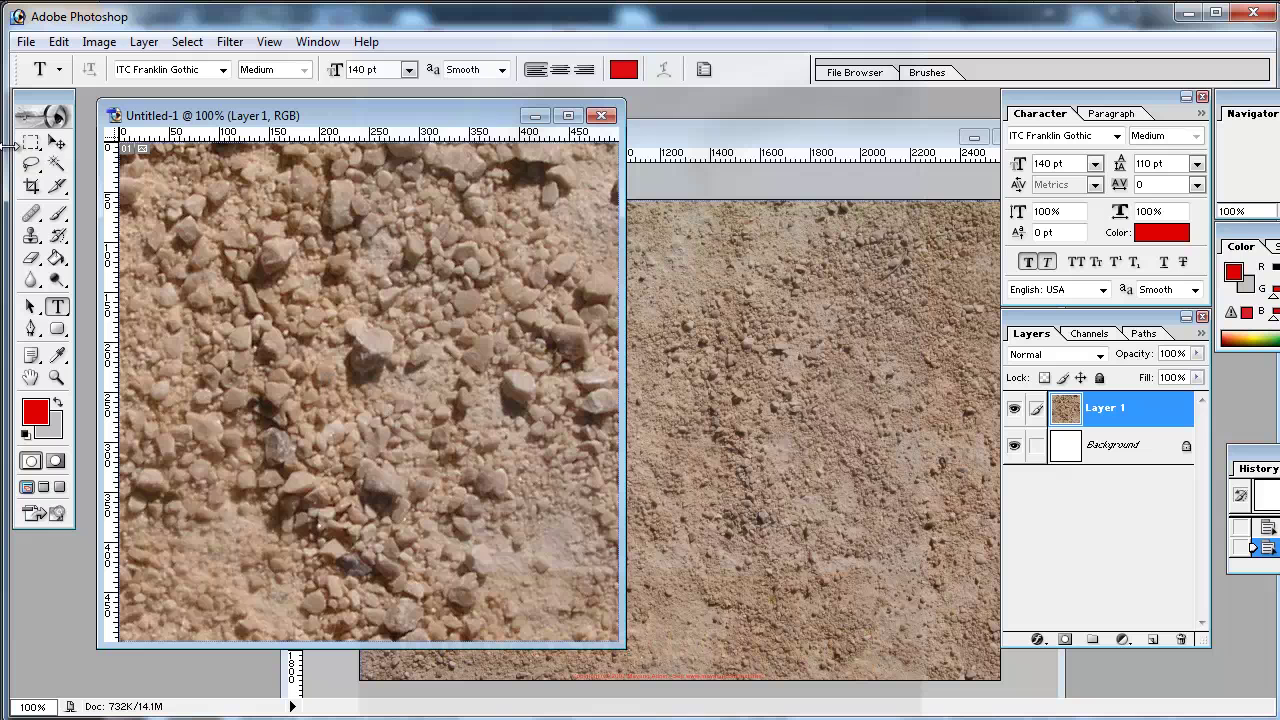
{"action": "left_click", "coordinate": [31, 142]}
{"action": "right_click", "coordinate": [448, 432]}
{"action": "left_click", "coordinate": [494, 566]}
{"action": "left_click_drag", "start_coordinate": [624, 646], "coordinate": [768, 695]}
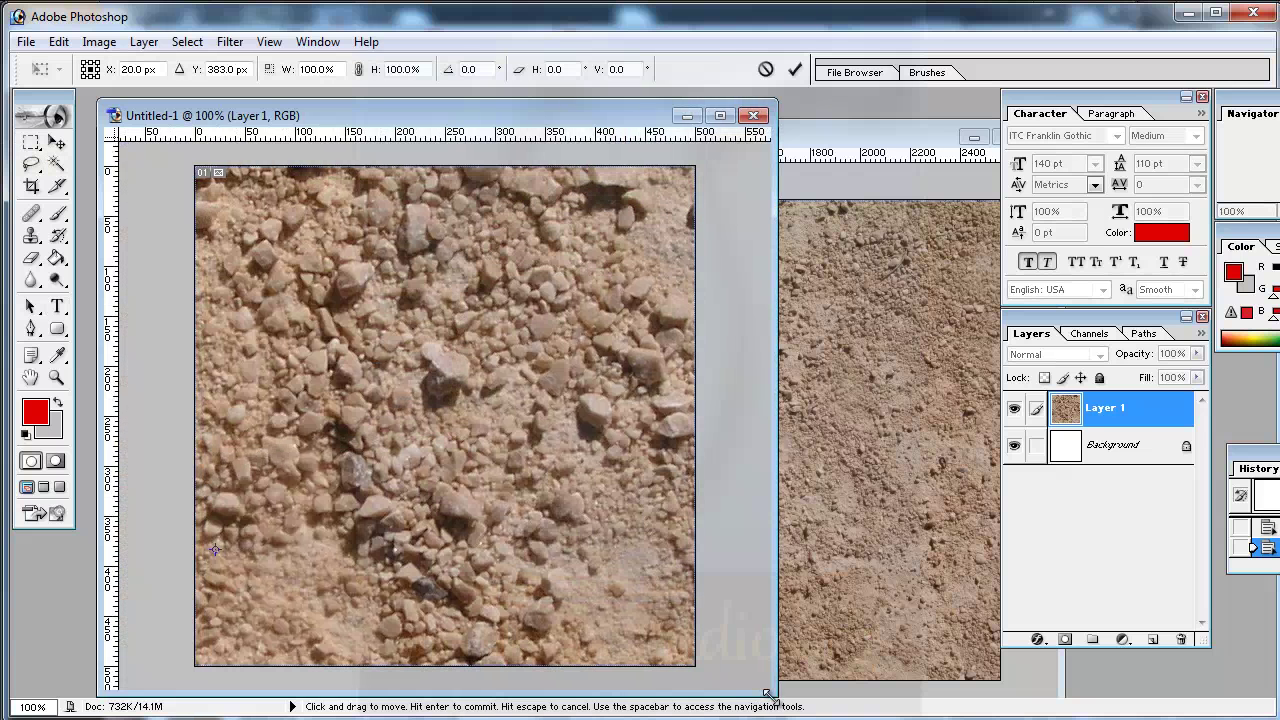
{"action": "key", "text": "ctrl+minus"}
{"action": "key", "text": "ctrl+minus"}
{"action": "key", "text": "ctrl+minus"}
{"action": "key", "text": "ctrl+minus"}
{"action": "key", "text": "ctrl+minus"}
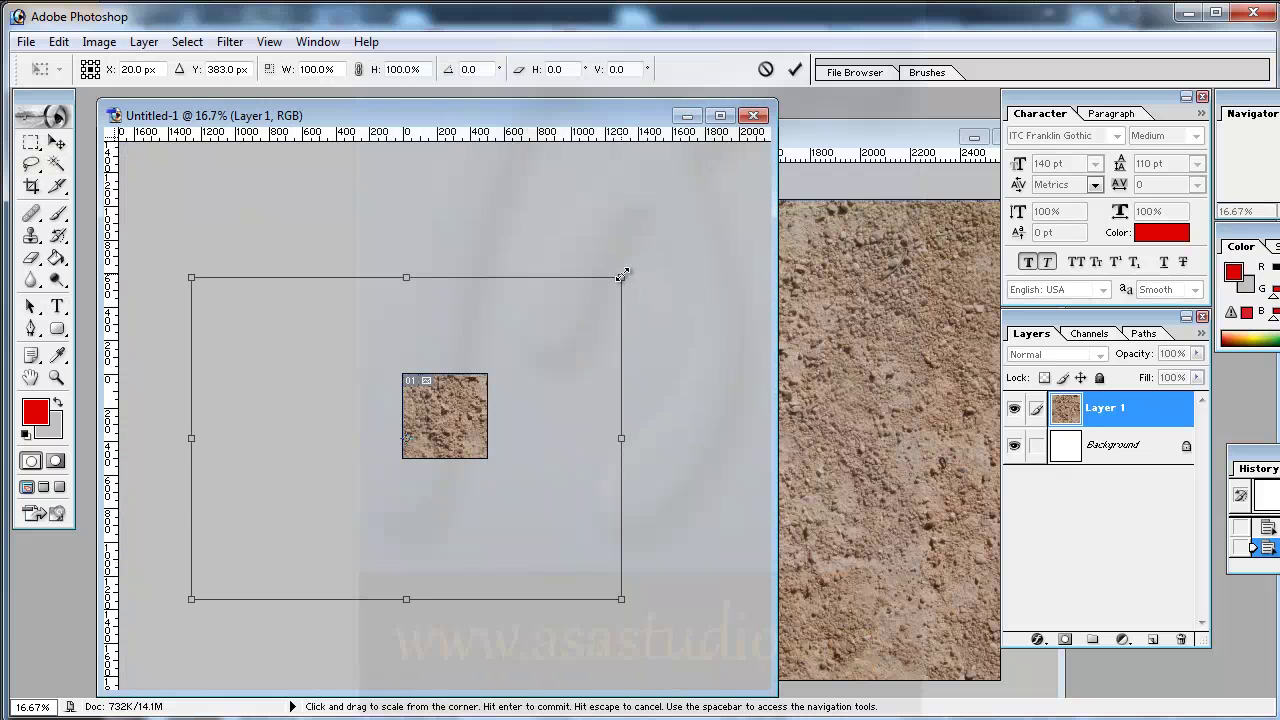
{"action": "left_click_drag", "start_coordinate": [621, 275], "coordinate": [366, 471]}
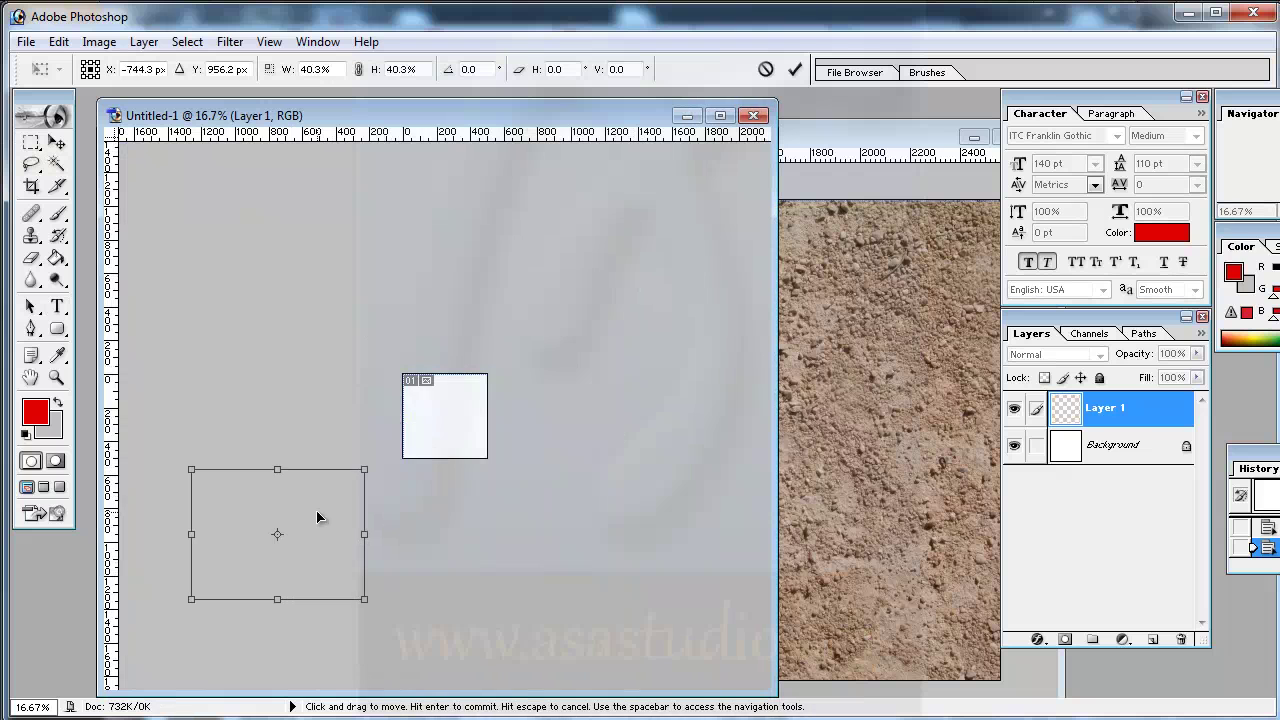
{"action": "left_click_drag", "start_coordinate": [317, 517], "coordinate": [490, 404]}
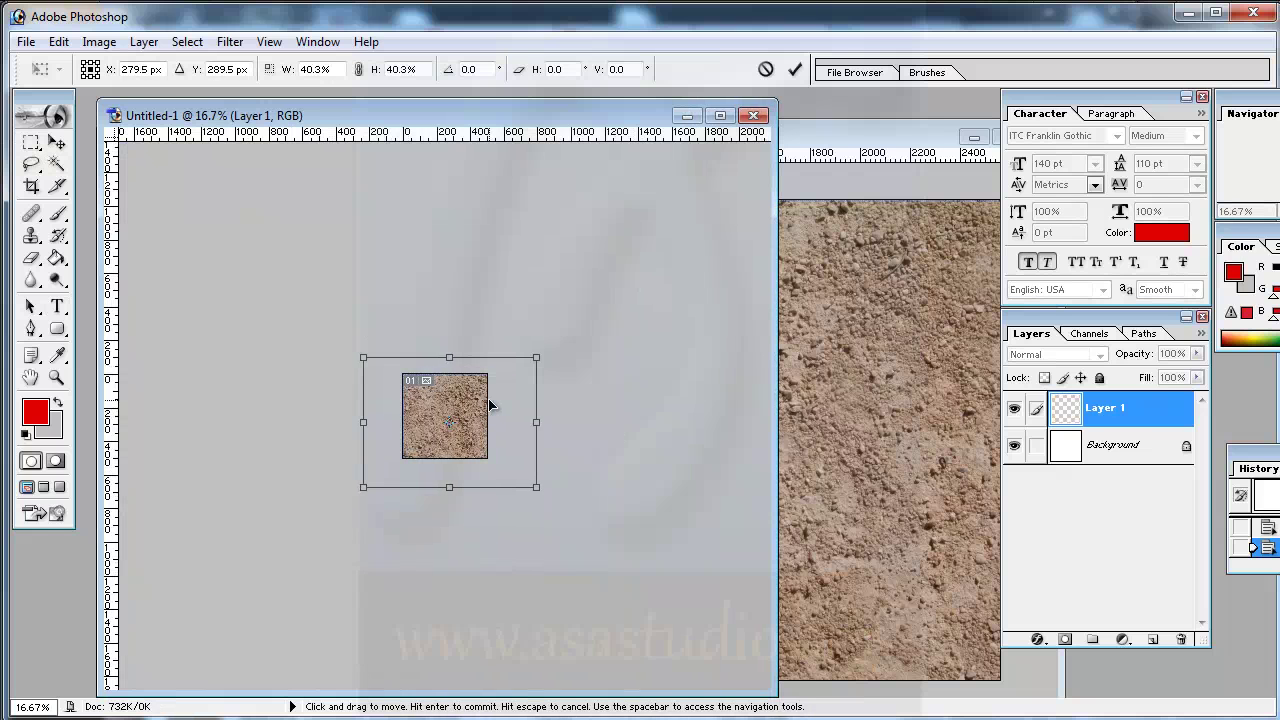
{"action": "left_click_drag", "start_coordinate": [363, 358], "coordinate": [378, 369]}
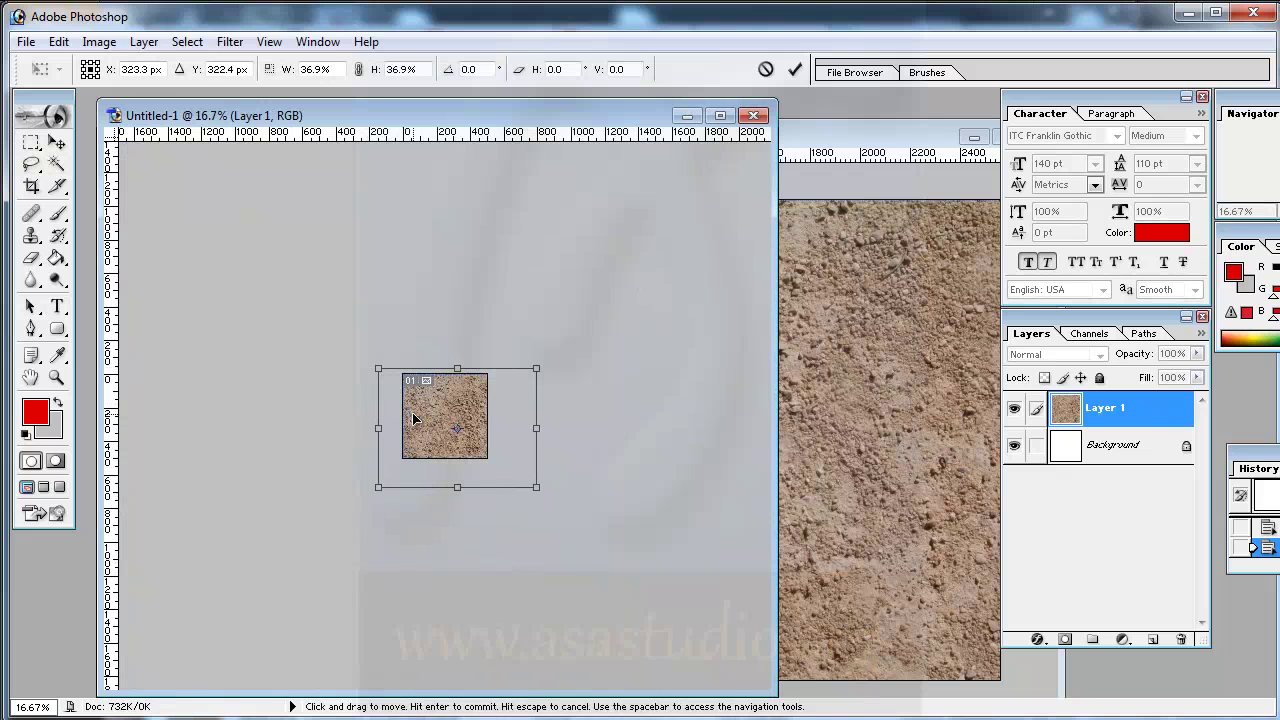
{"action": "key", "text": "Return"}
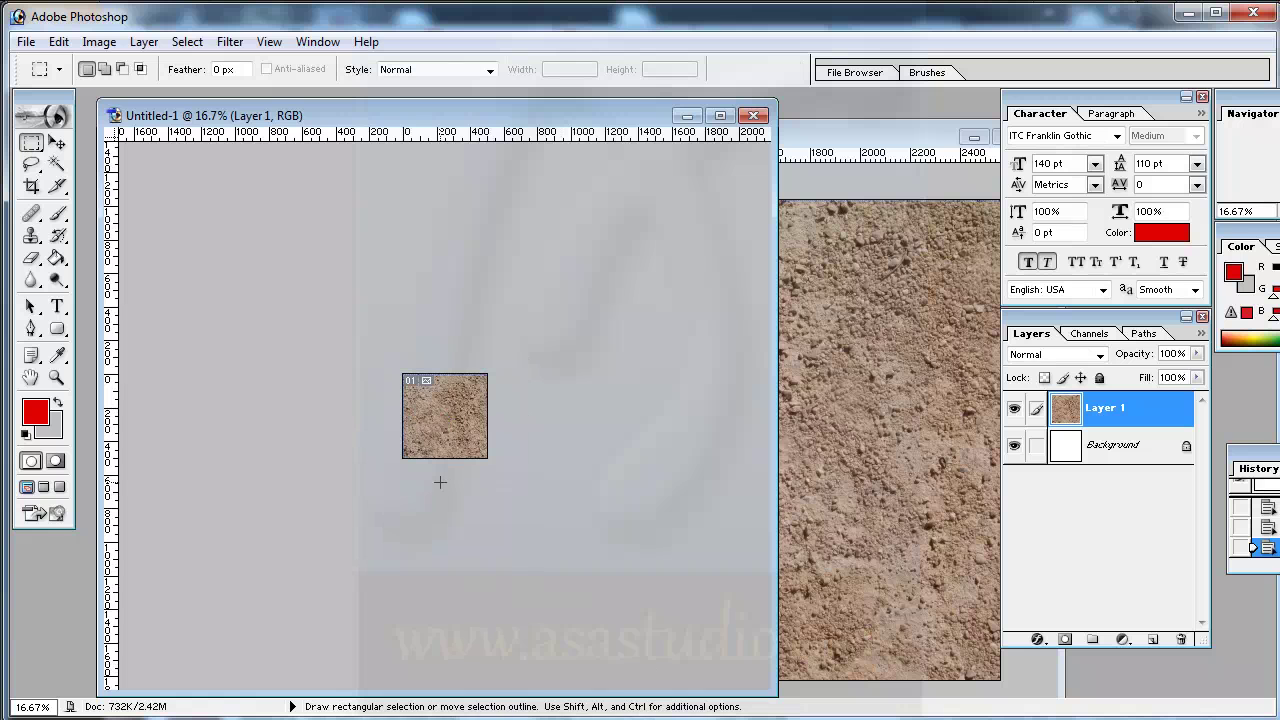
{"action": "key", "text": "ctrl+plus"}
{"action": "key", "text": "ctrl+plus"}
{"action": "key", "text": "ctrl+plus"}
{"action": "key", "text": "ctrl+plus"}
{"action": "key", "text": "ctrl+plus"}
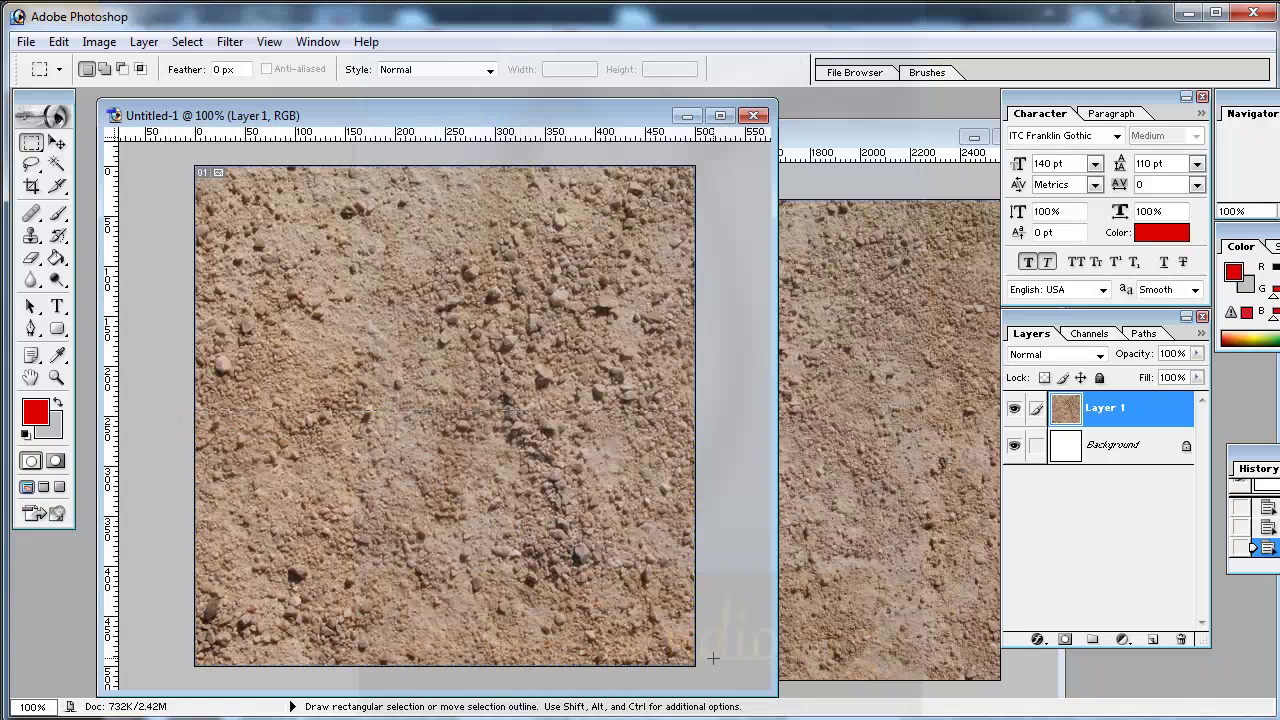
Copy the lower half to Layer 2, flip it vertically, and move it to the top.
{"action": "right_click", "coordinate": [381, 493]}
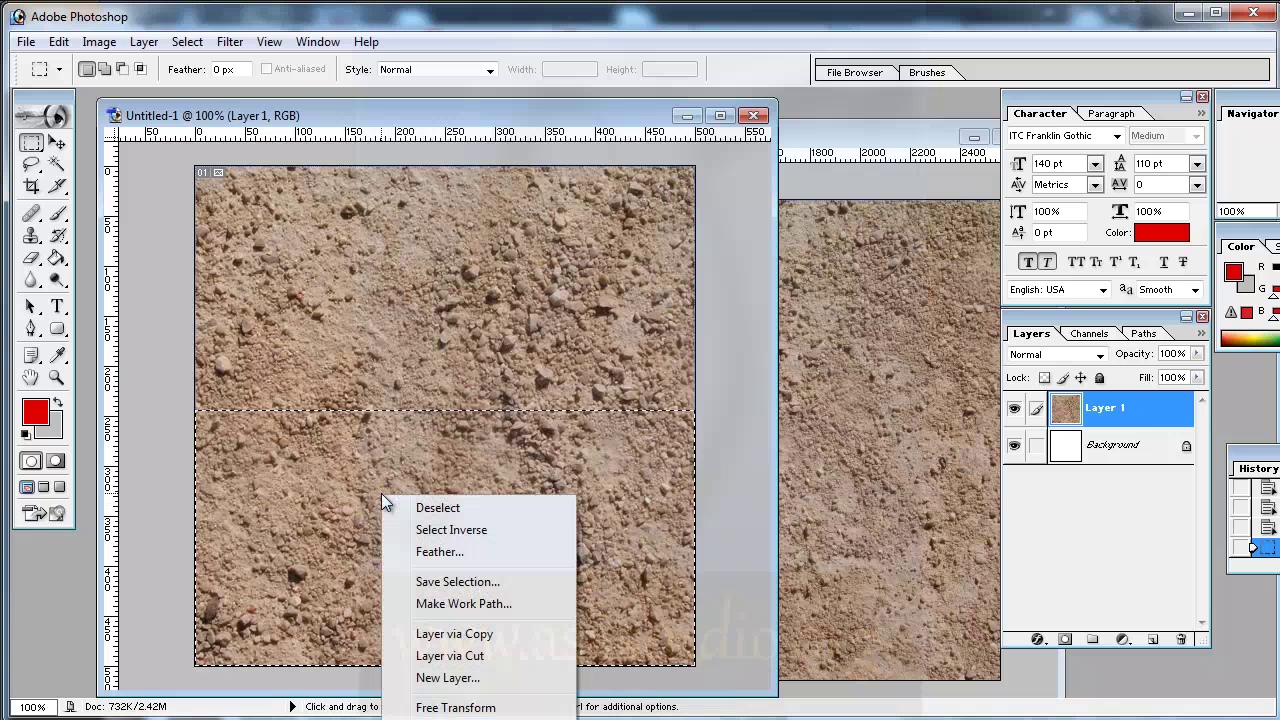
{"action": "left_click", "coordinate": [470, 637]}
{"action": "right_click", "coordinate": [445, 514]}
{"action": "left_click", "coordinate": [540, 660]}
{"action": "right_click", "coordinate": [470, 437]}
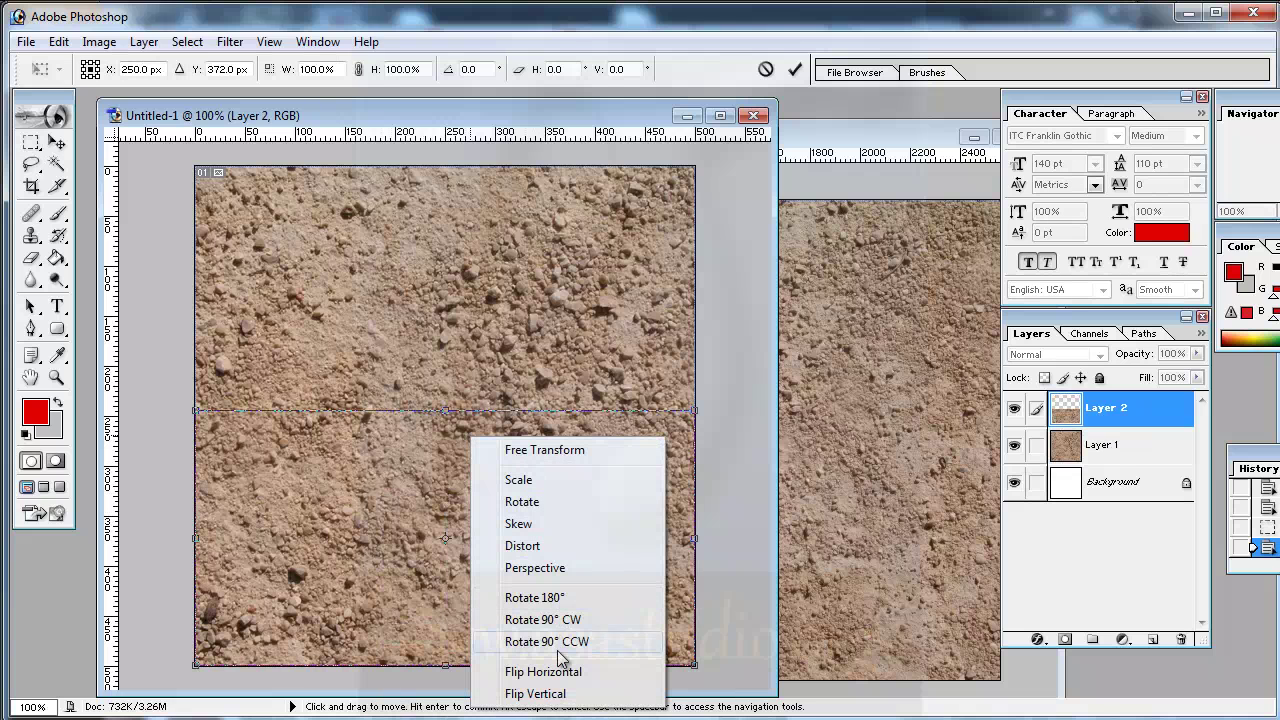
{"action": "left_click", "coordinate": [537, 694]}
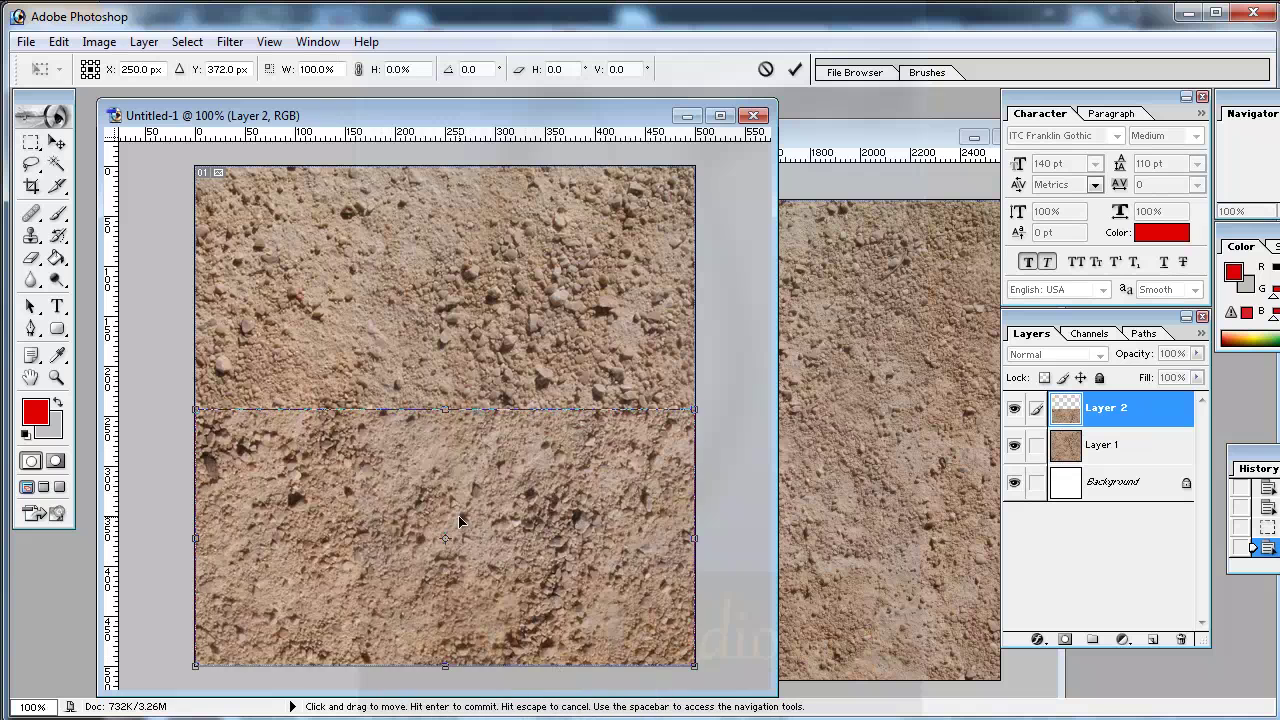
{"action": "left_click_drag", "start_coordinate": [459, 520], "coordinate": [459, 277]}
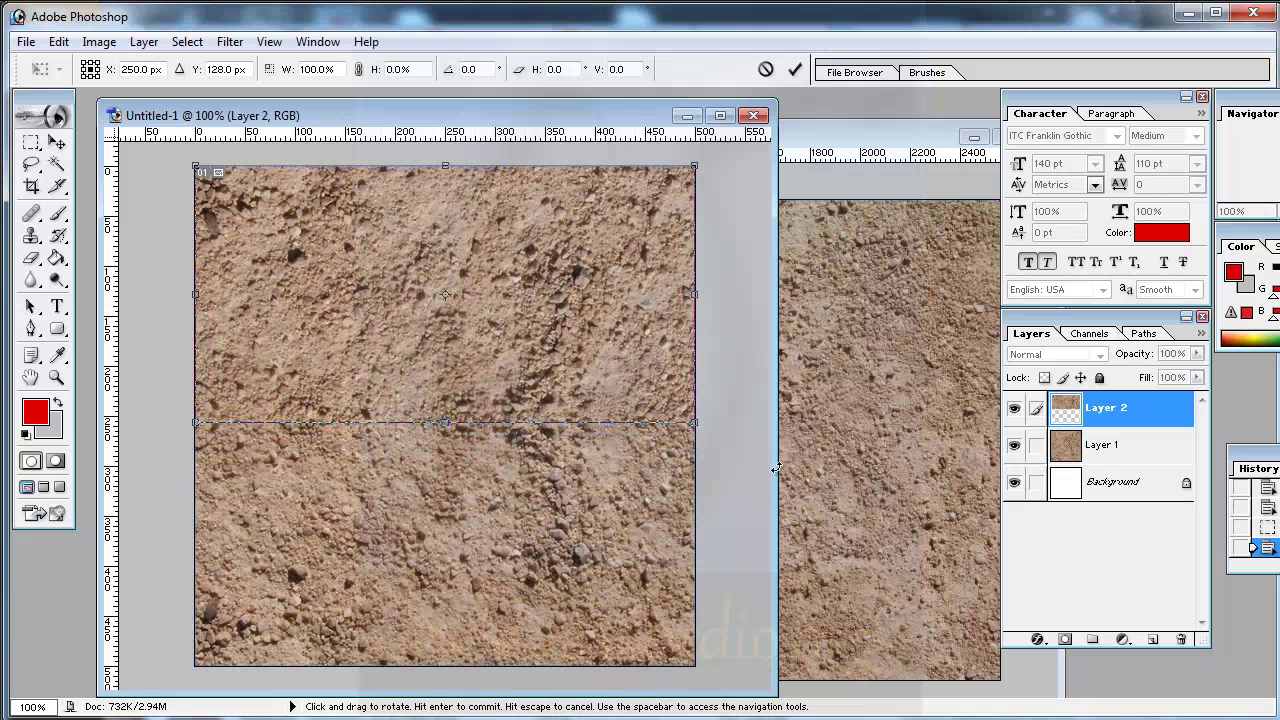
{"action": "key", "text": "Return"}
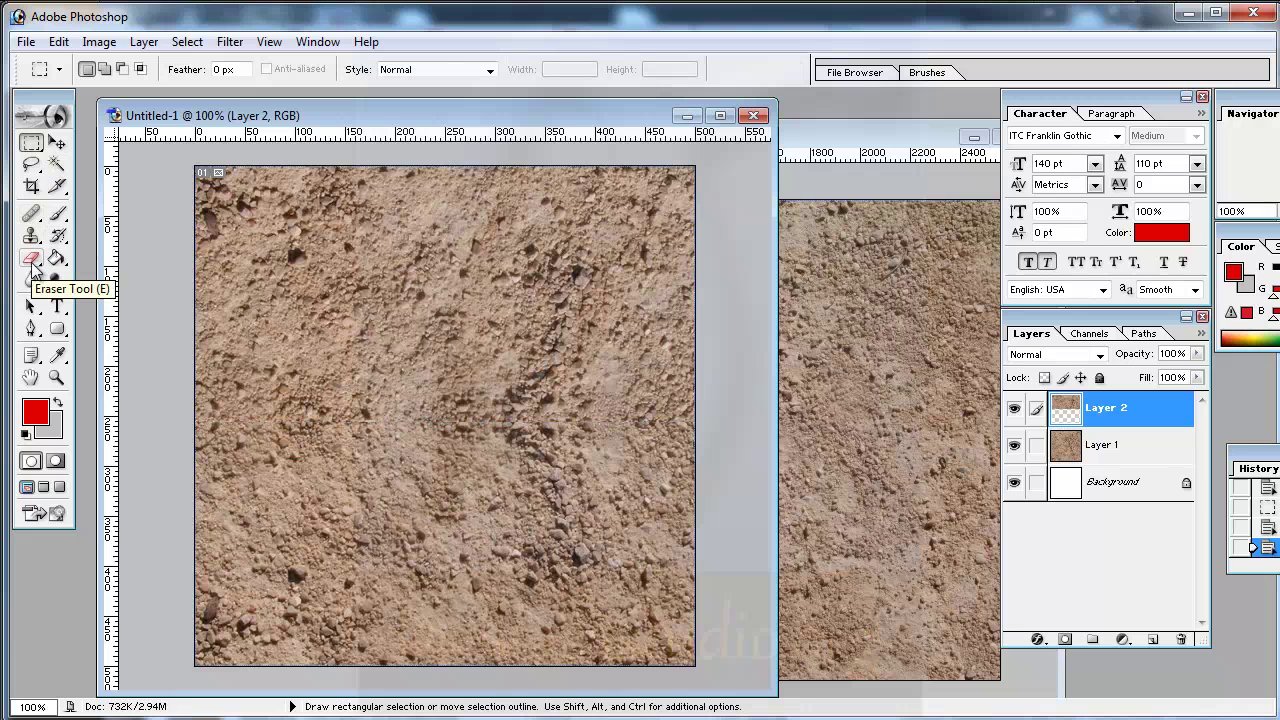
Clone Stamp over the horizontal seam, then merge Layer 2 down into Layer 1.
{"action": "left_click", "coordinate": [31, 235]}
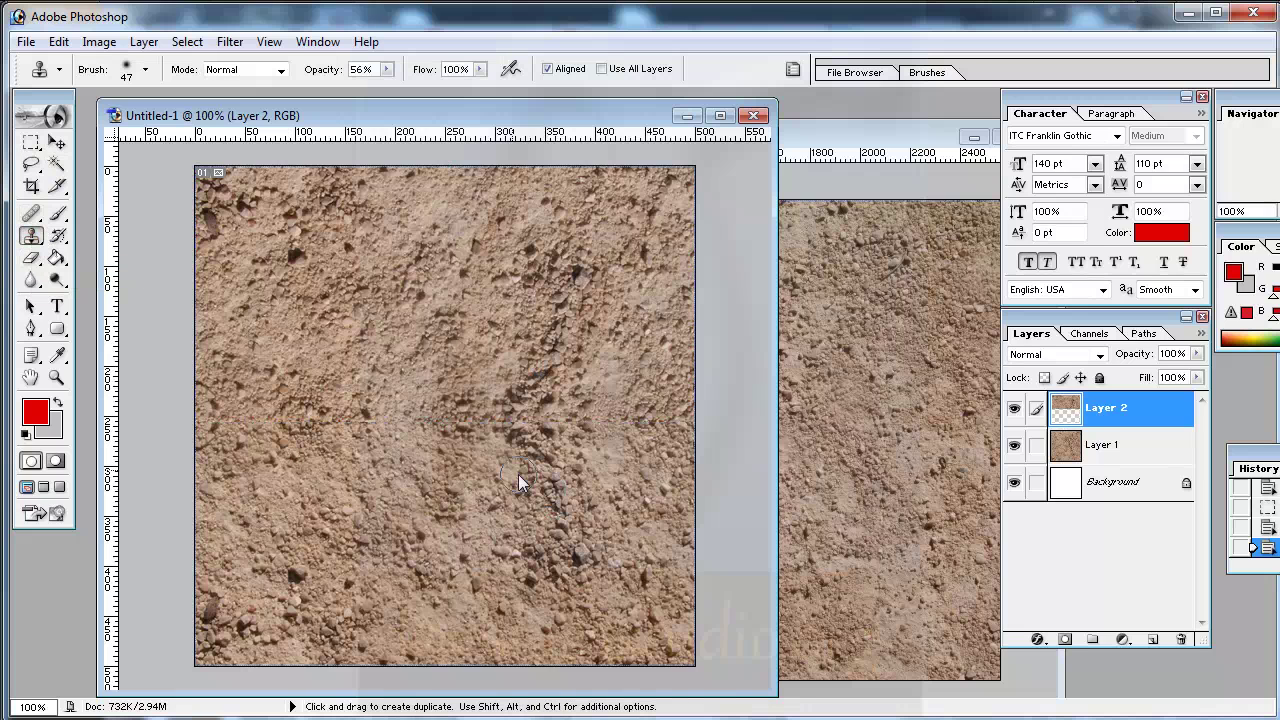
{"action": "left_click", "coordinate": [432, 490], "text": "alt"}
{"action": "mouse_move", "coordinate": [435, 410]}
{"action": "left_mouse_down"}
{"action": "mouse_move", "coordinate": [640, 437]}
{"action": "mouse_move", "coordinate": [557, 415]}
{"action": "left_mouse_up"}
{"action": "left_click_drag", "start_coordinate": [345, 410], "coordinate": [214, 418]}
{"action": "left_click_drag", "start_coordinate": [337, 430], "coordinate": [237, 422]}
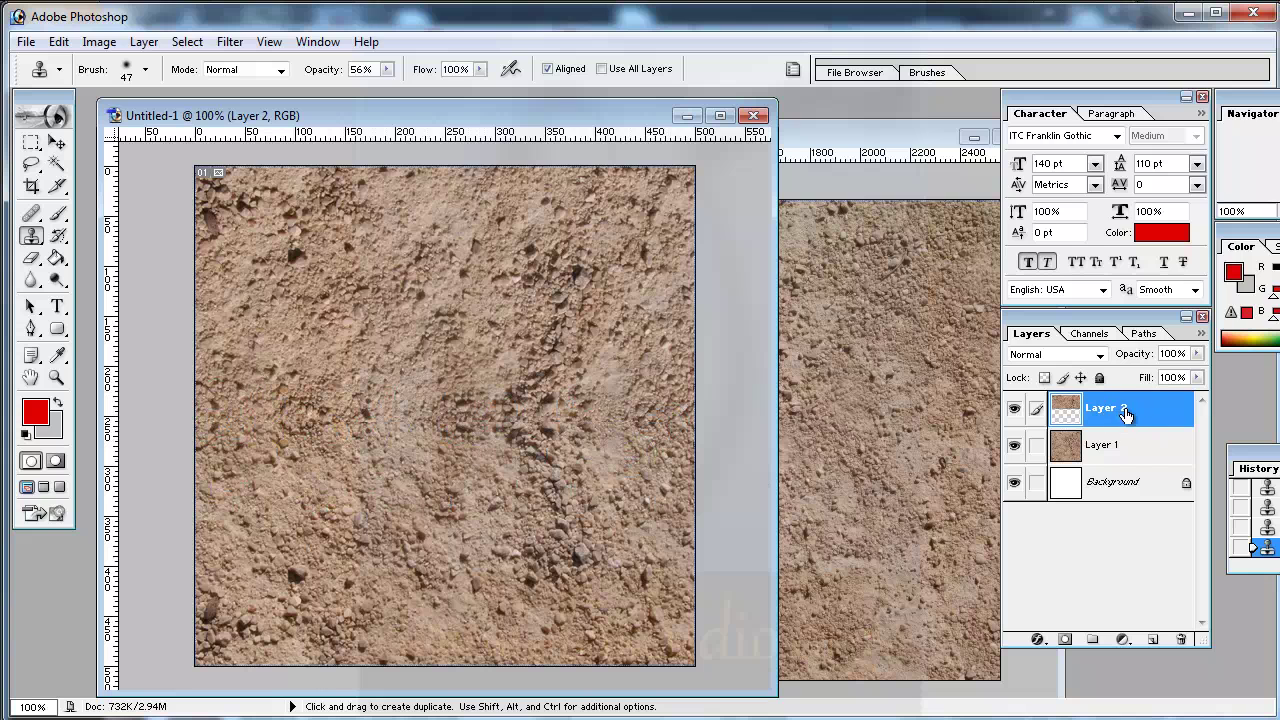
{"action": "left_click", "coordinate": [1201, 333]}
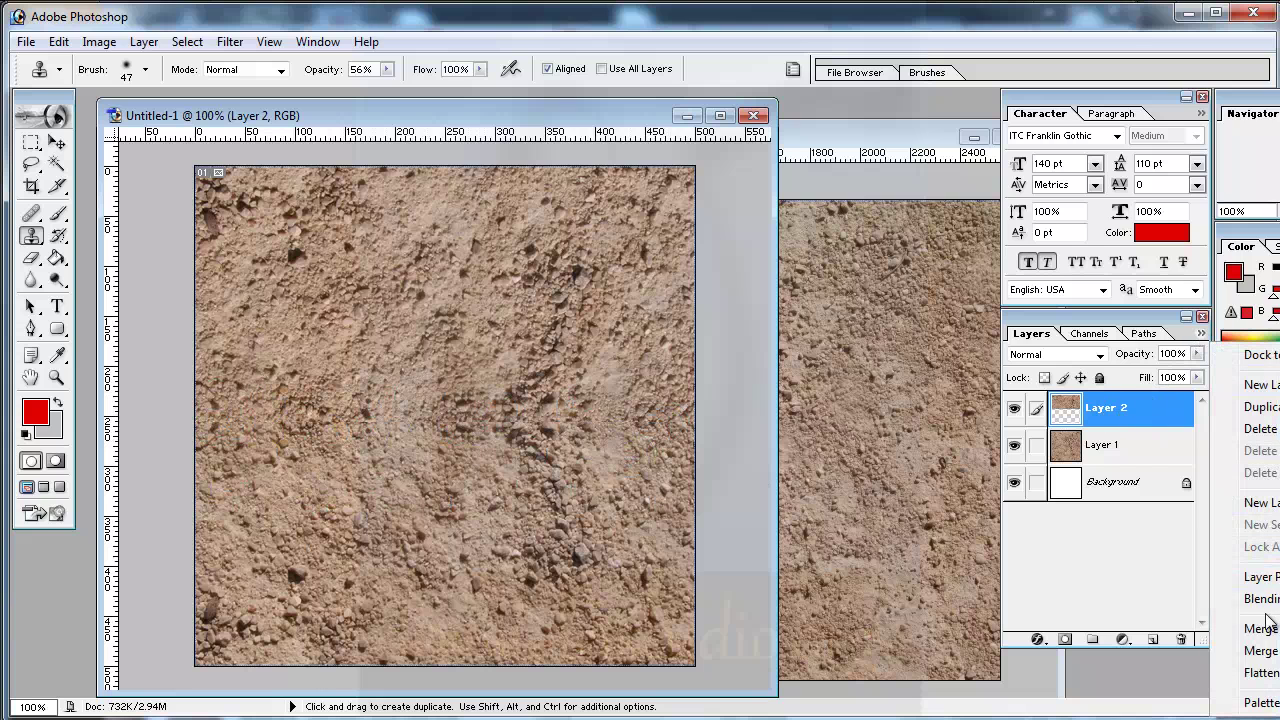
{"action": "left_click", "coordinate": [1262, 628]}
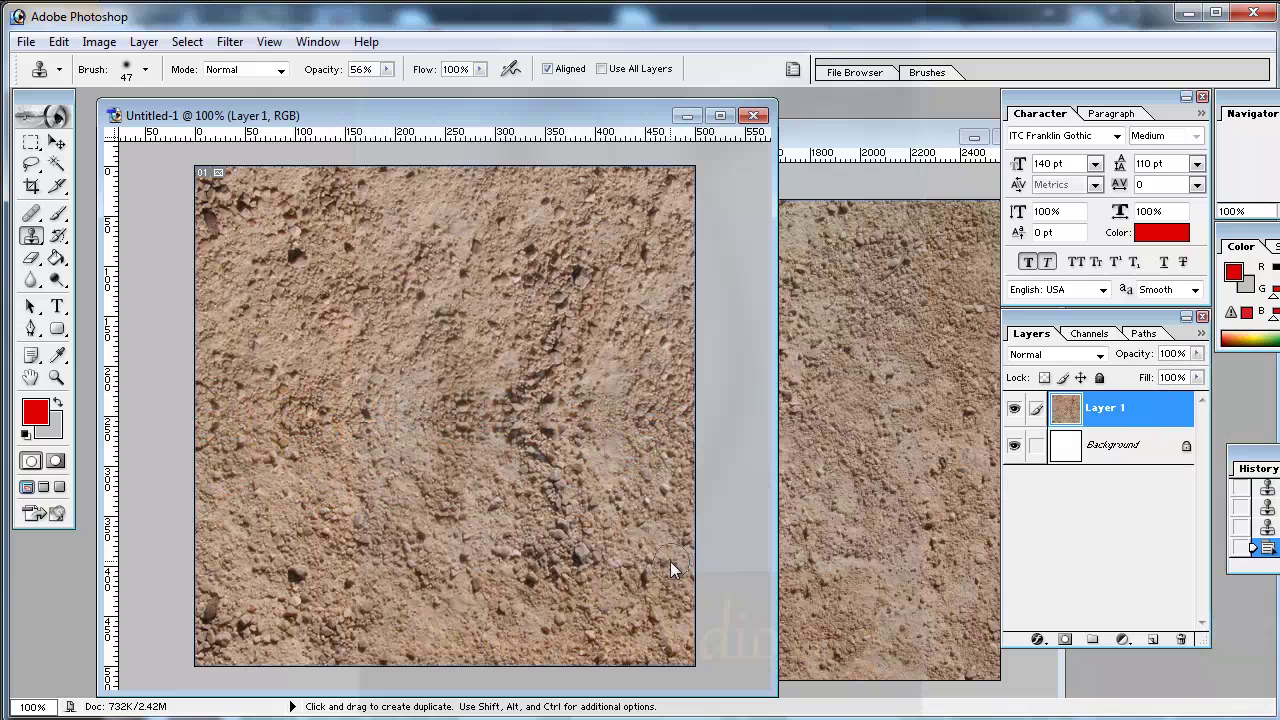
Copy the selected right half of the dirt texture onto a new Layer 2.
{"action": "left_click", "coordinate": [33, 143]}
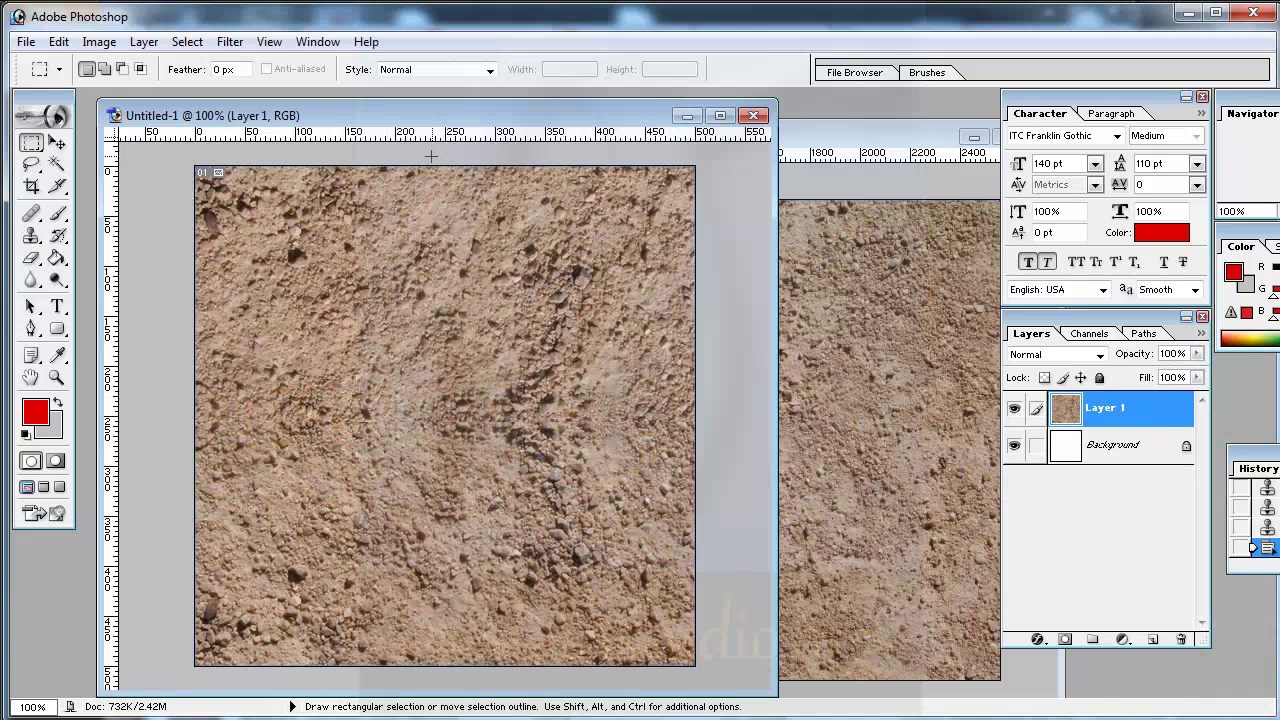
{"action": "left_click_drag", "start_coordinate": [430, 166], "coordinate": [696, 666]}
{"action": "right_click", "coordinate": [548, 325]}
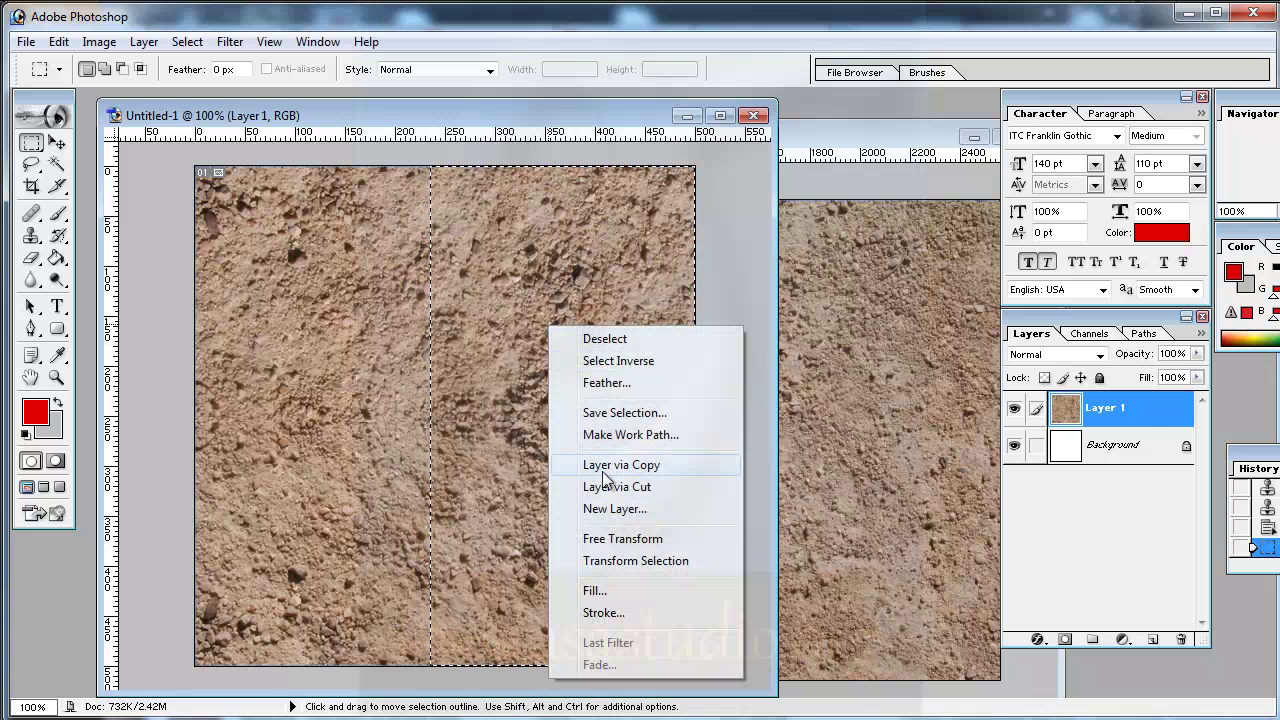
{"action": "left_click", "coordinate": [603, 466]}
Flip the Layer 2 copy horizontally and move it over the left half.
{"action": "right_click", "coordinate": [573, 341]}
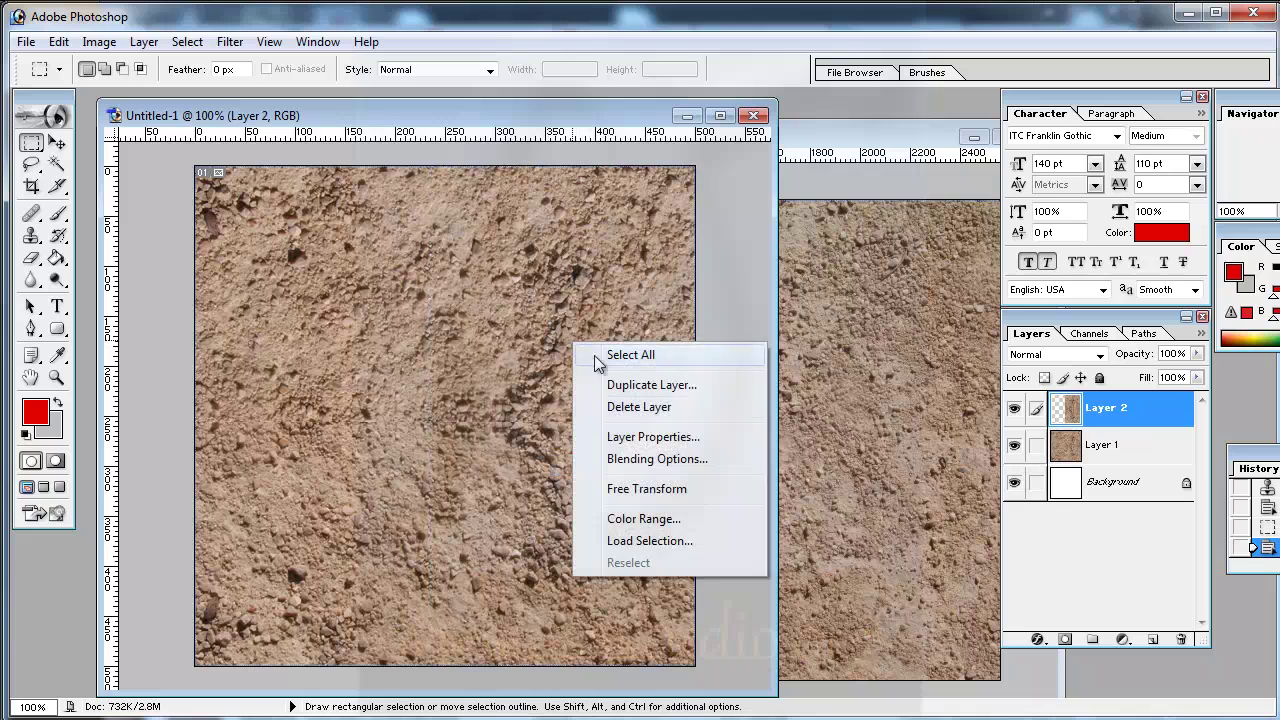
{"action": "left_click", "coordinate": [640, 488]}
{"action": "right_click", "coordinate": [543, 342]}
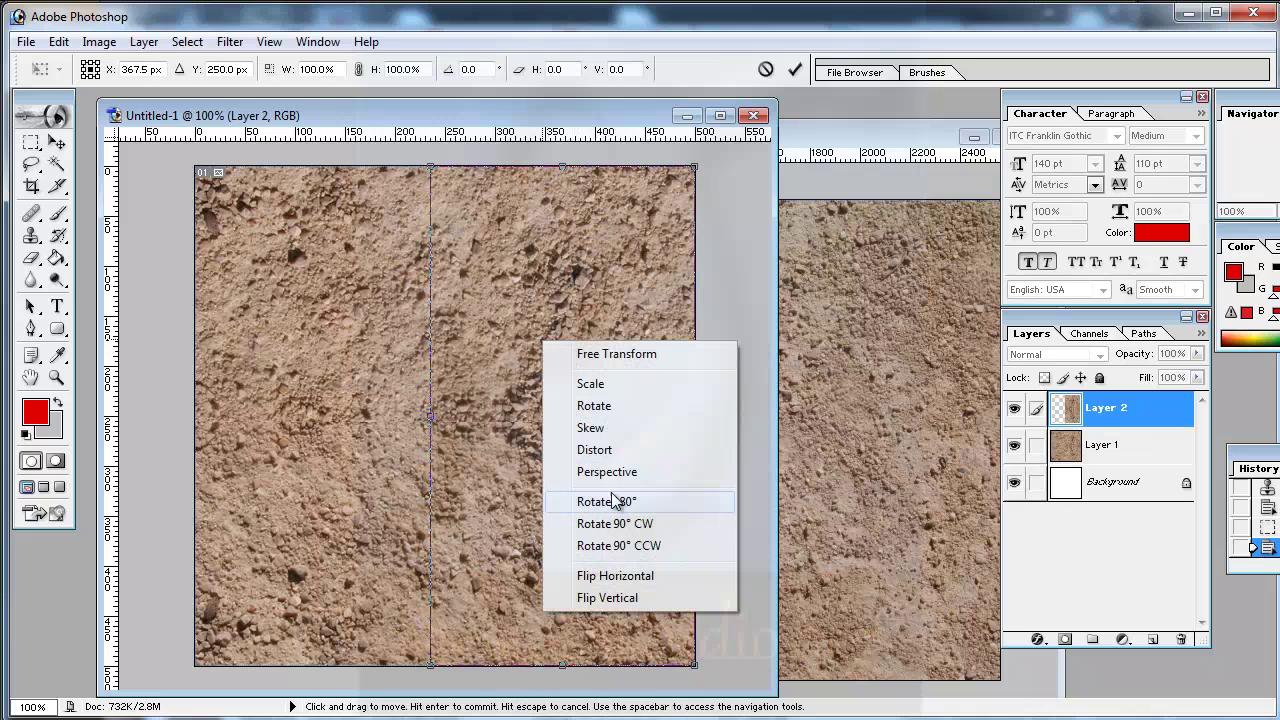
{"action": "left_click", "coordinate": [607, 577]}
{"action": "left_click_drag", "start_coordinate": [603, 383], "coordinate": [370, 384]}
{"action": "key", "text": "Return"}
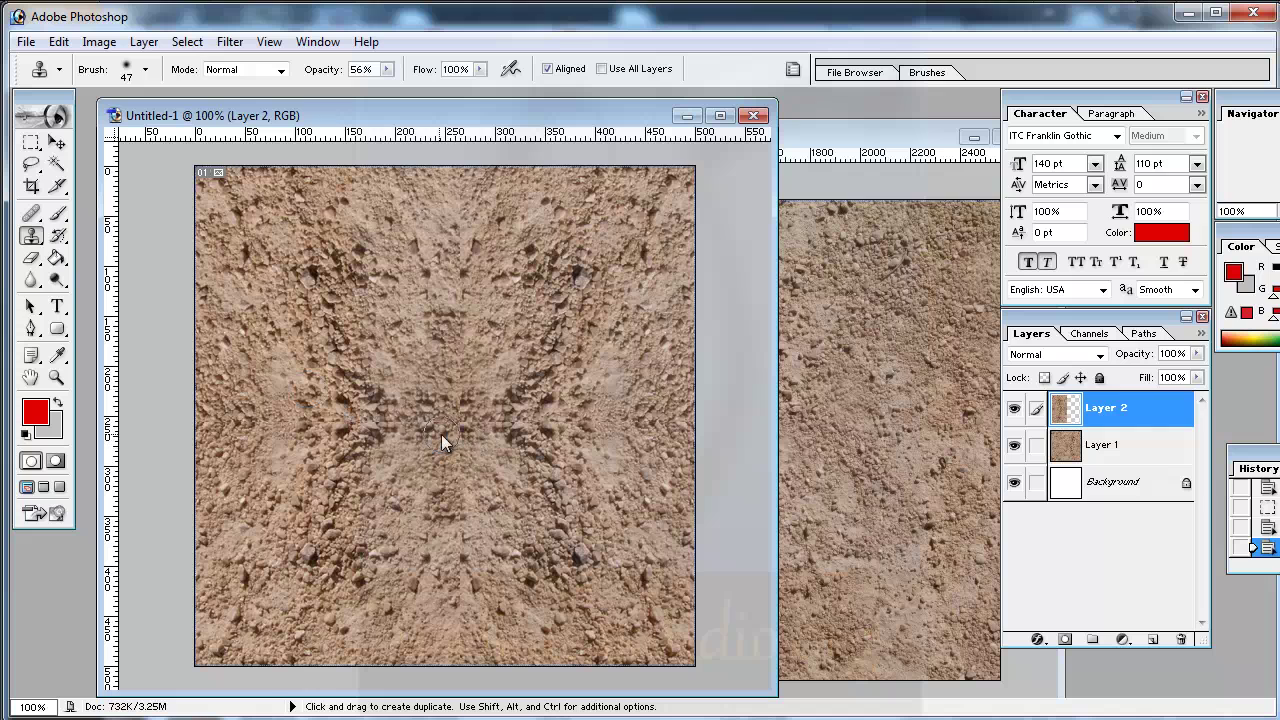
Clone dirt from a point near the centre over the vertical centre seam.
{"action": "key", "text": "alt"}
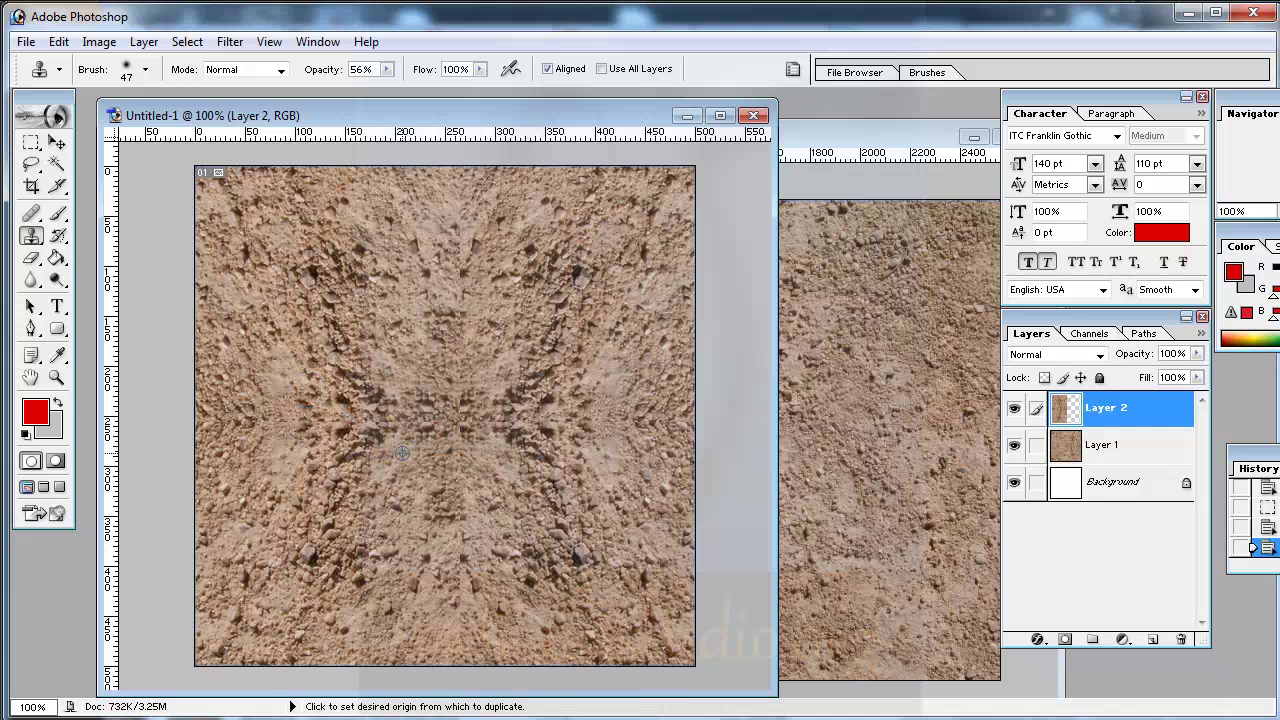
{"action": "left_click", "coordinate": [410, 393], "text": "alt"}
{"action": "left_click_drag", "start_coordinate": [410, 305], "coordinate": [463, 207]}
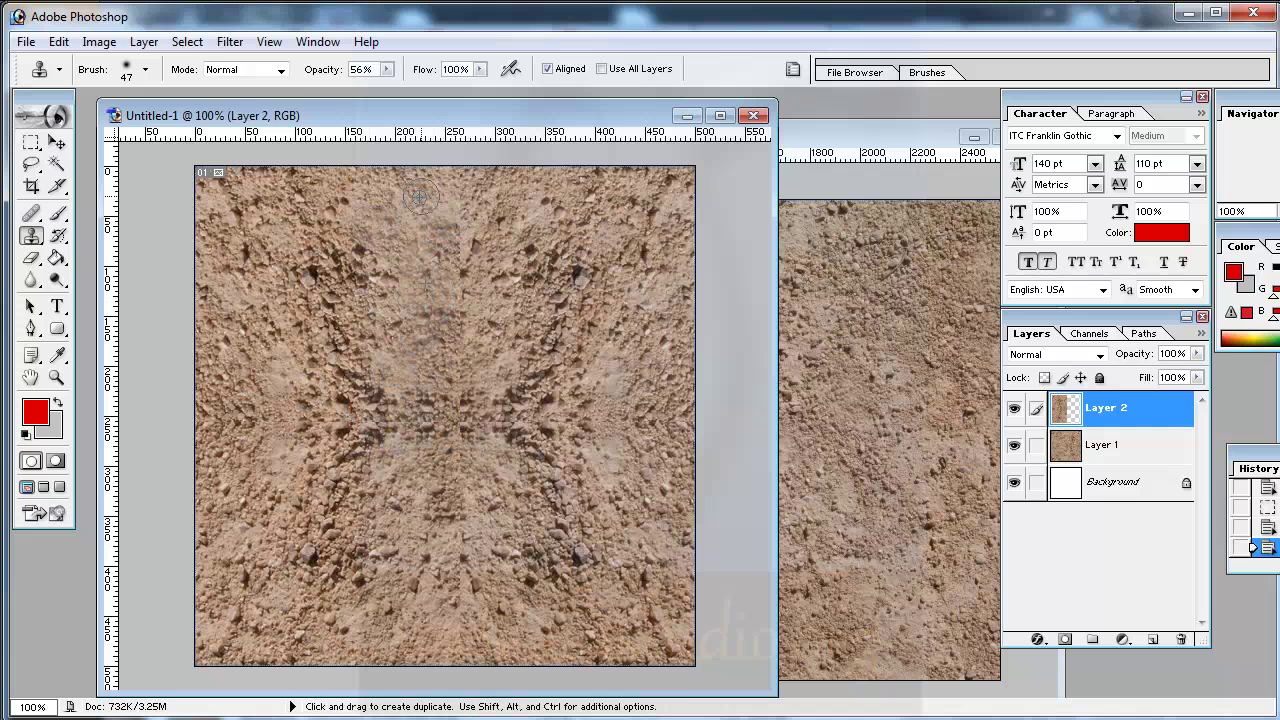
{"action": "left_click_drag", "start_coordinate": [437, 330], "coordinate": [440, 460]}
Pick new clone sources and keep painting dirt over the upper and lower centre seams.
{"action": "key", "text": "alt"}
{"action": "left_click", "coordinate": [524, 574], "text": "alt"}
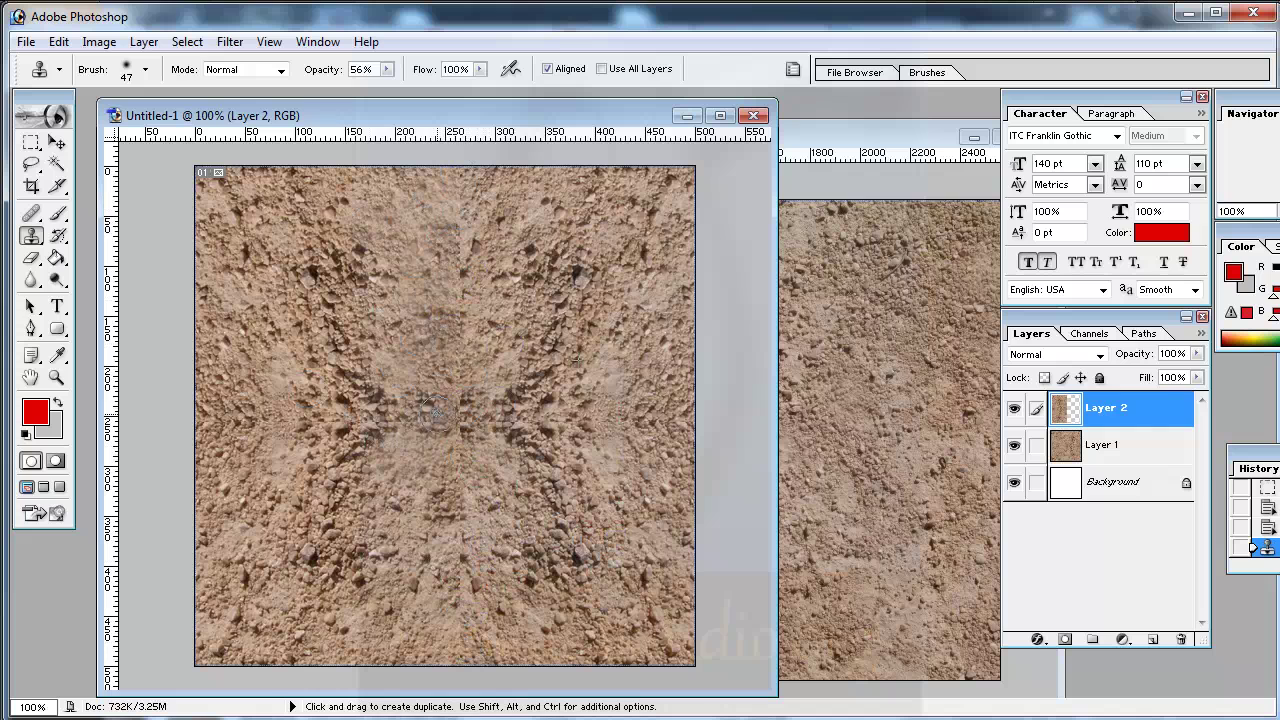
{"action": "left_click_drag", "start_coordinate": [434, 410], "coordinate": [458, 245]}
{"action": "left_click", "coordinate": [579, 354], "text": "alt"}
{"action": "left_click_drag", "start_coordinate": [472, 276], "coordinate": [452, 233]}
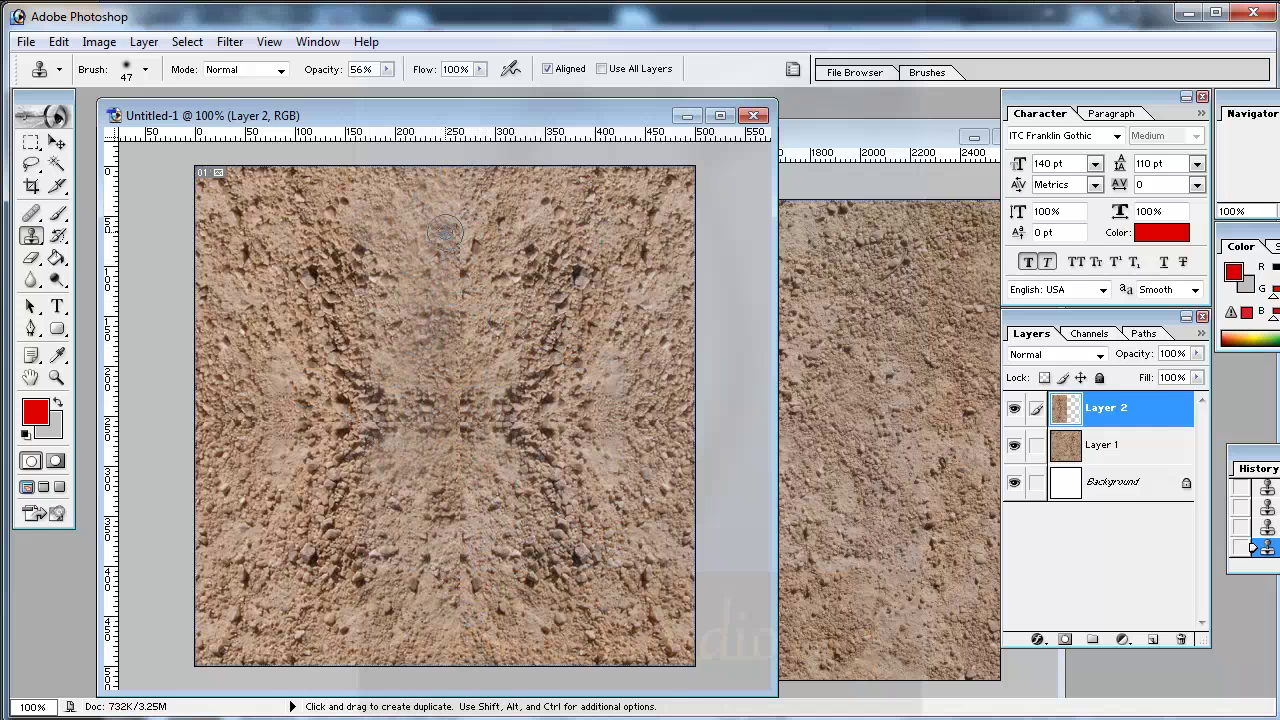
{"action": "left_click_drag", "start_coordinate": [461, 297], "coordinate": [454, 335]}
{"action": "left_click_drag", "start_coordinate": [438, 497], "coordinate": [462, 477]}
{"action": "left_click", "coordinate": [25, 43]}
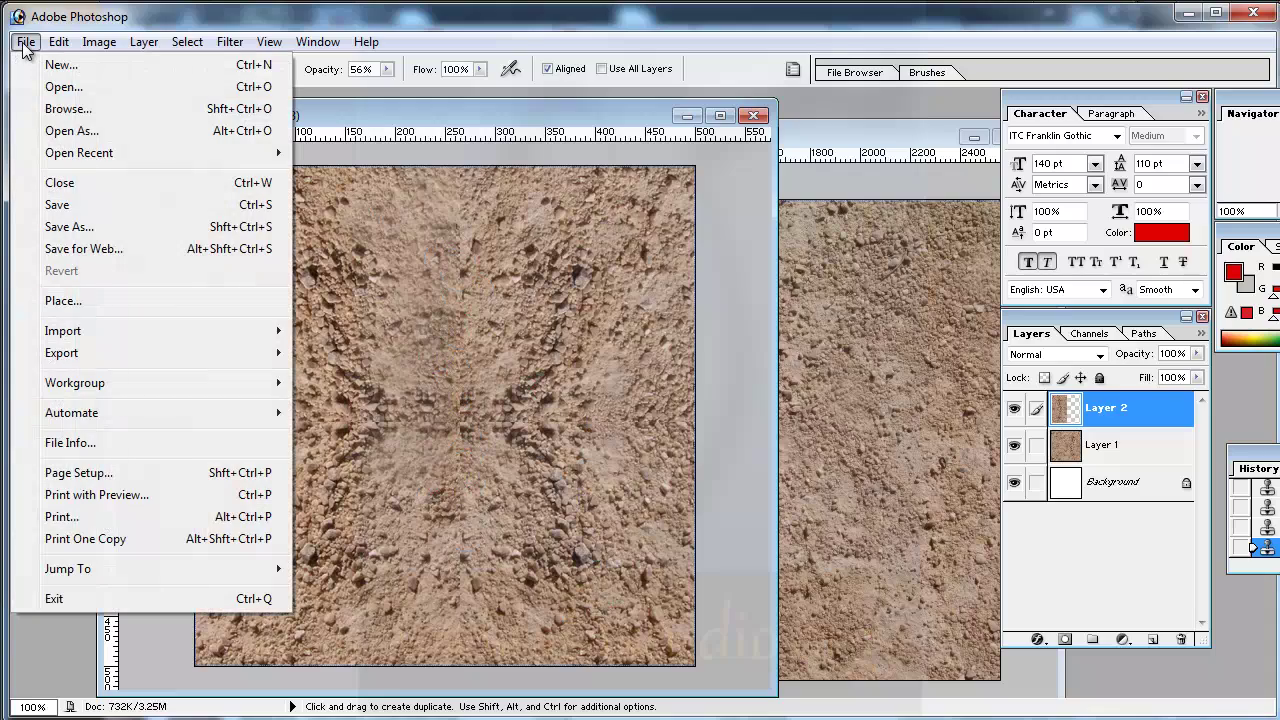
Export via Save for Web into Desktop > unity_mobil > tutorial_mobil > Assets > max_file > Materials.
{"action": "left_click", "coordinate": [60, 258]}
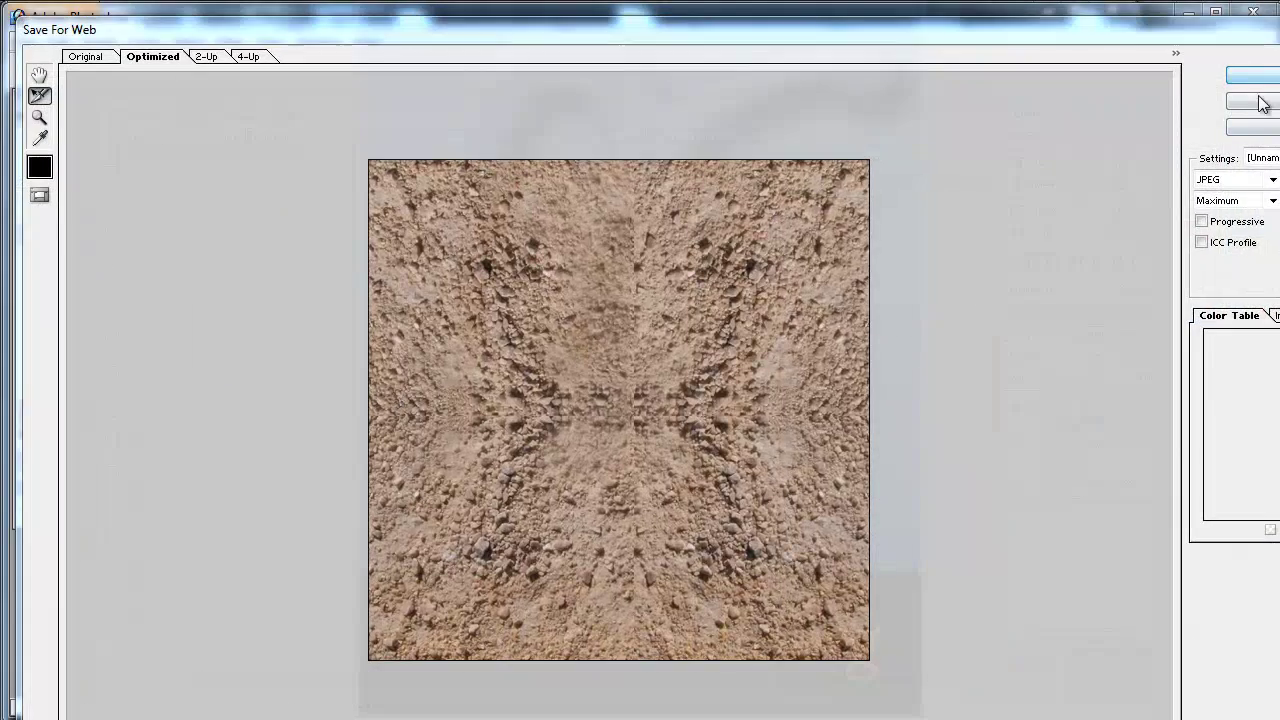
{"action": "left_click", "coordinate": [1256, 77]}
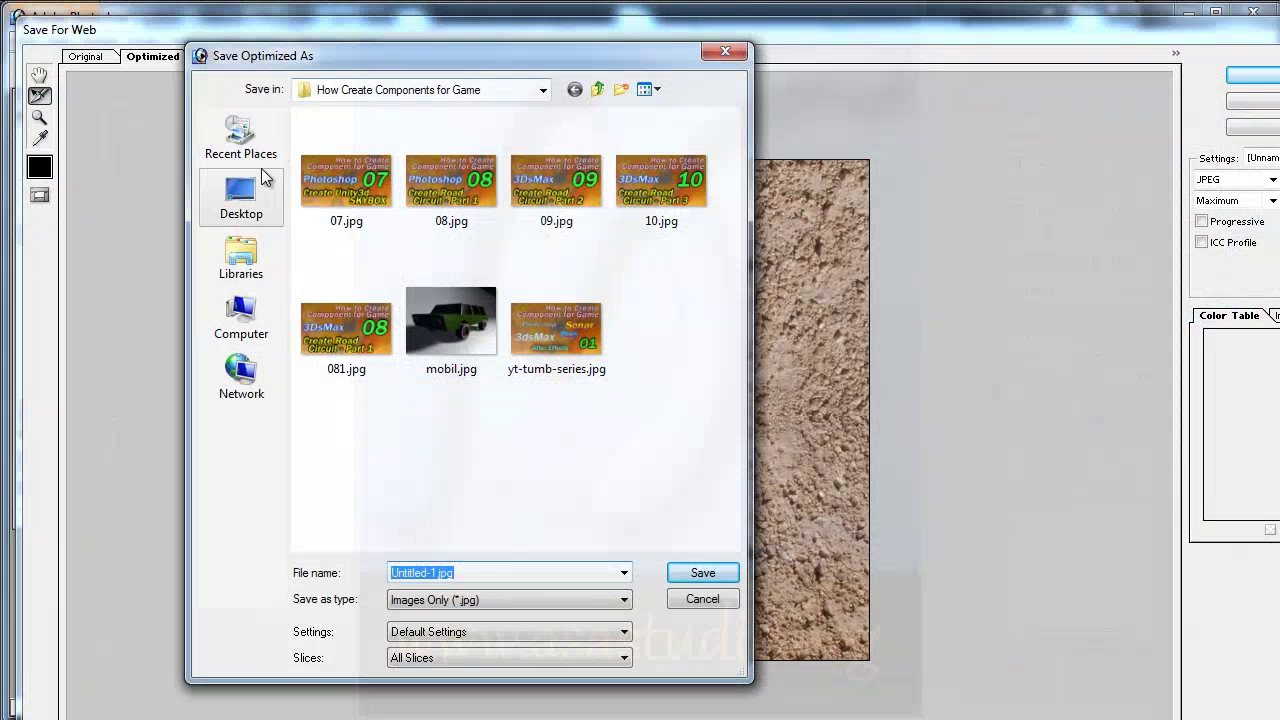
{"action": "left_click", "coordinate": [258, 205]}
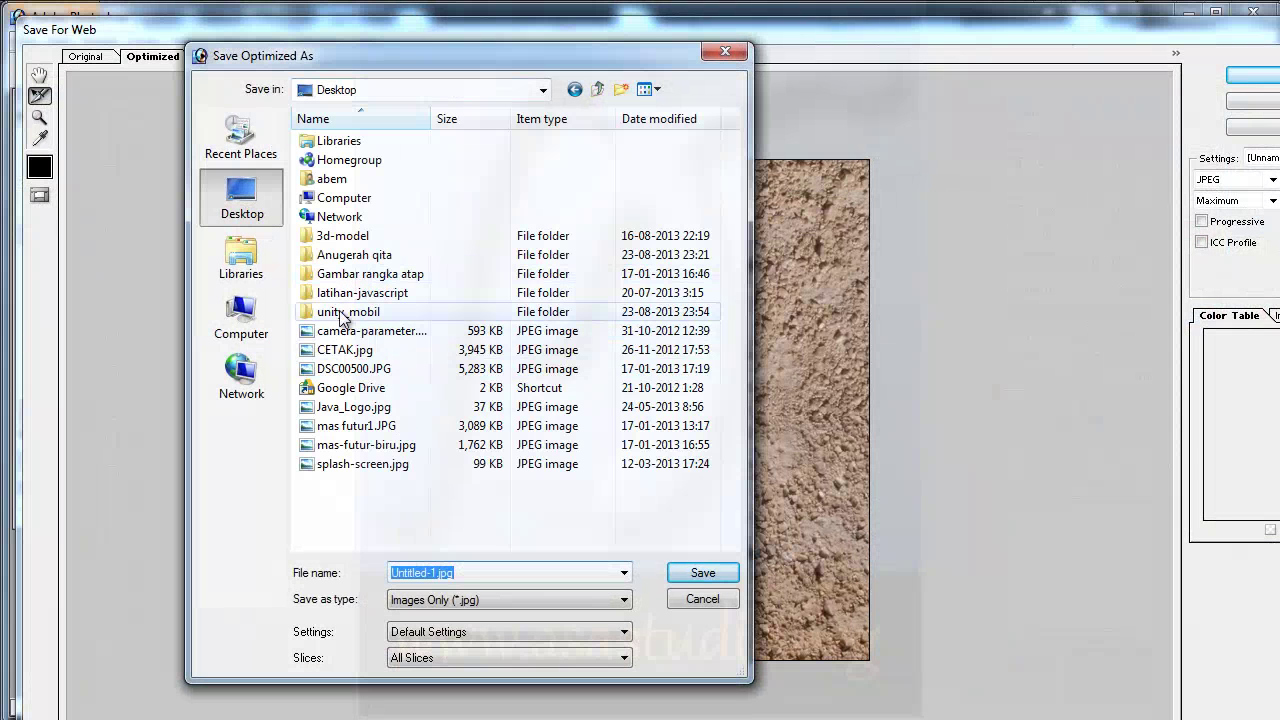
{"action": "double_click", "coordinate": [340, 312]}
{"action": "double_click", "coordinate": [339, 161]}
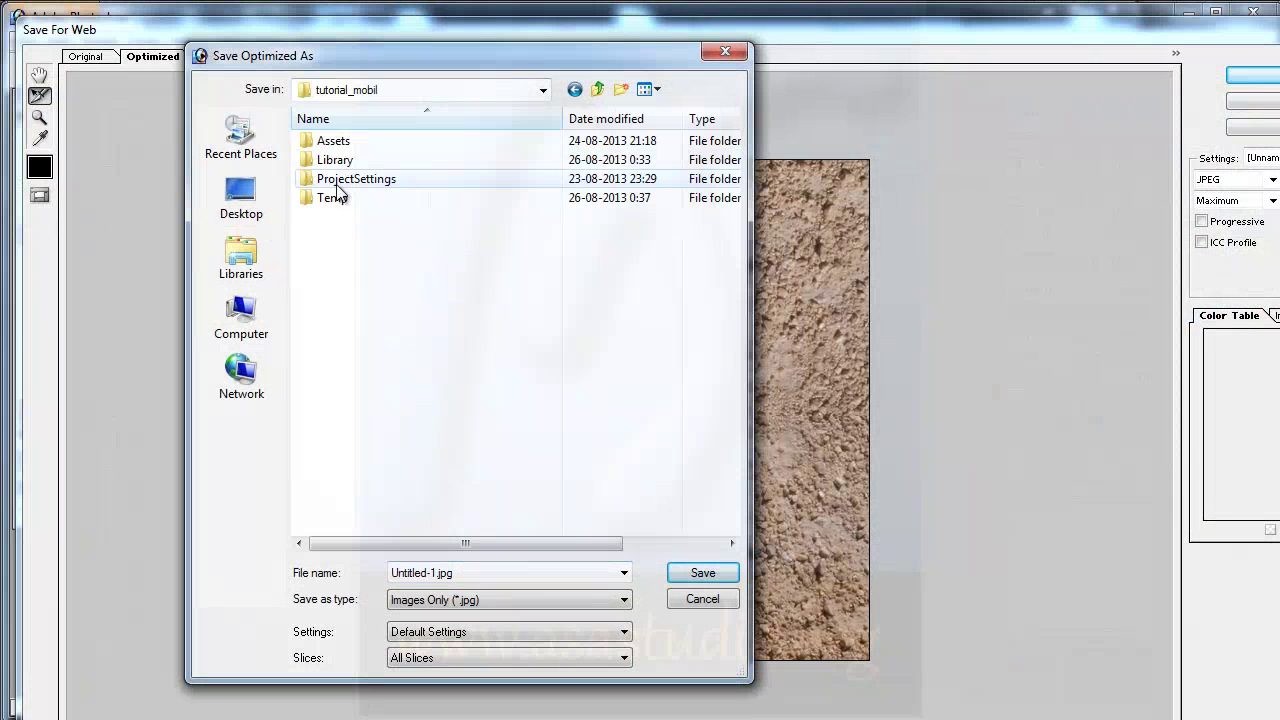
{"action": "double_click", "coordinate": [336, 146]}
{"action": "double_click", "coordinate": [338, 161]}
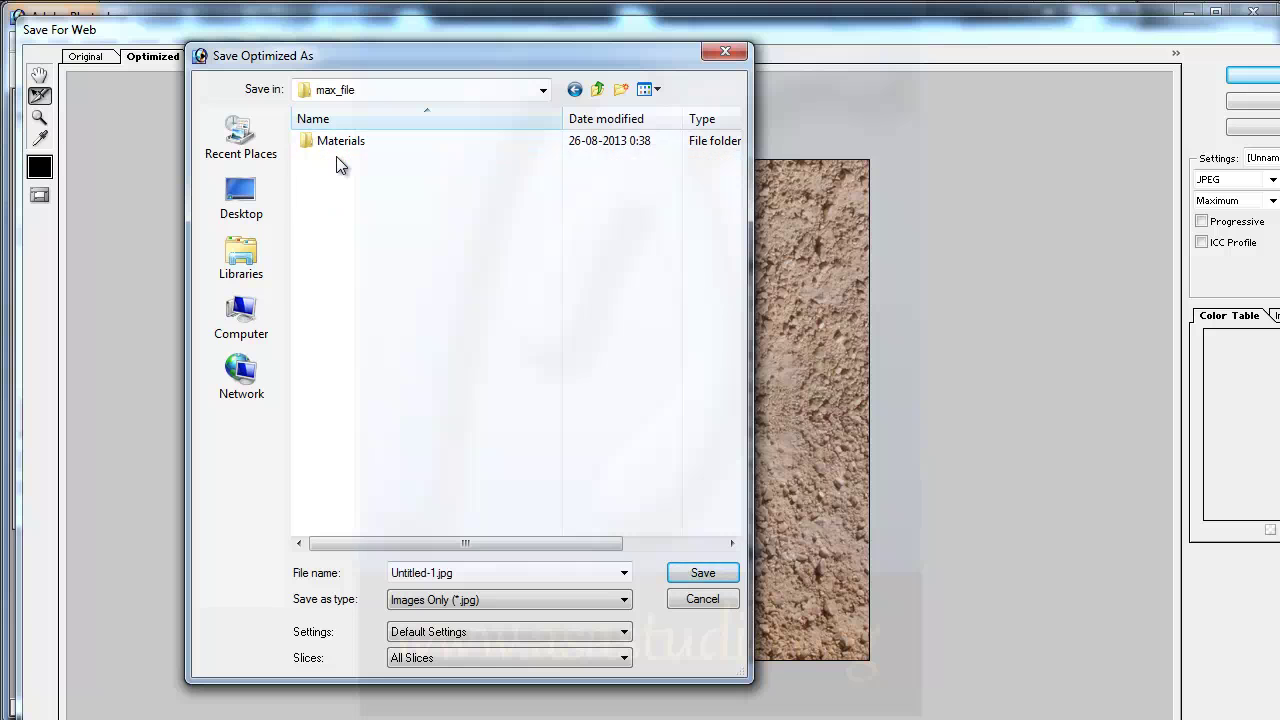
{"action": "double_click", "coordinate": [335, 142]}
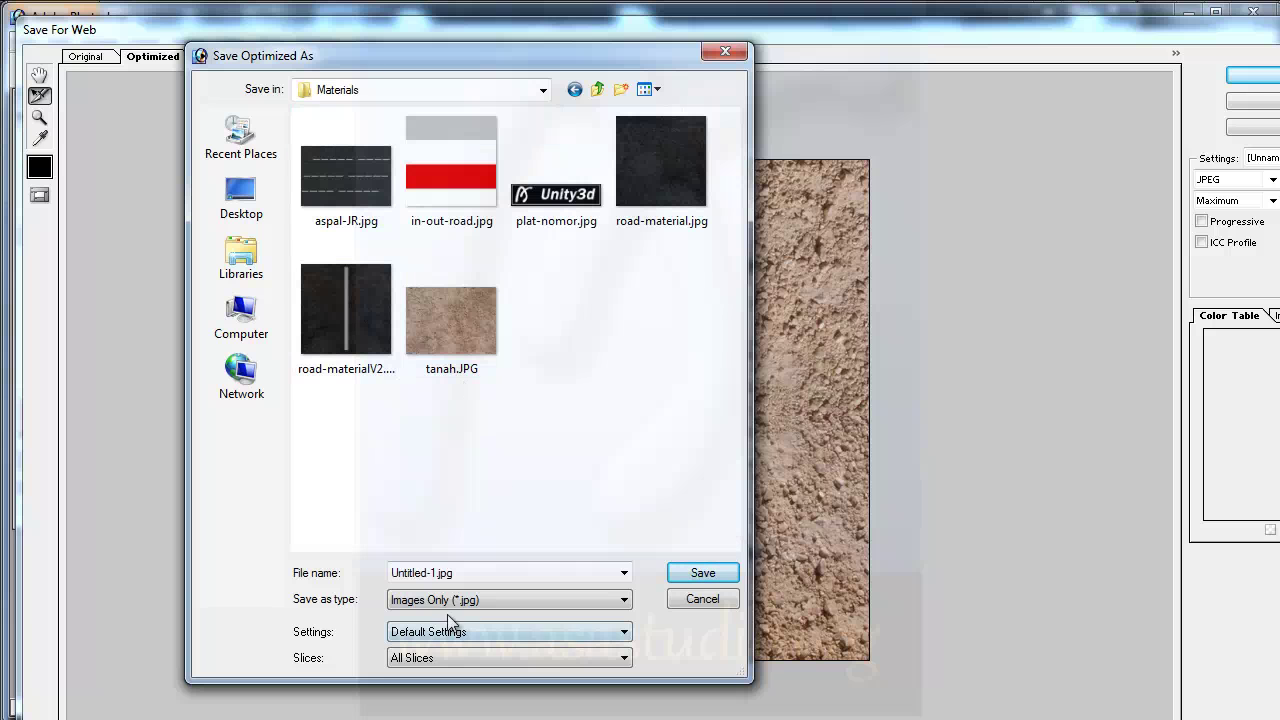
Save the JPEG as tanahFix and close Photoshop.
{"action": "double_click", "coordinate": [435, 572]}
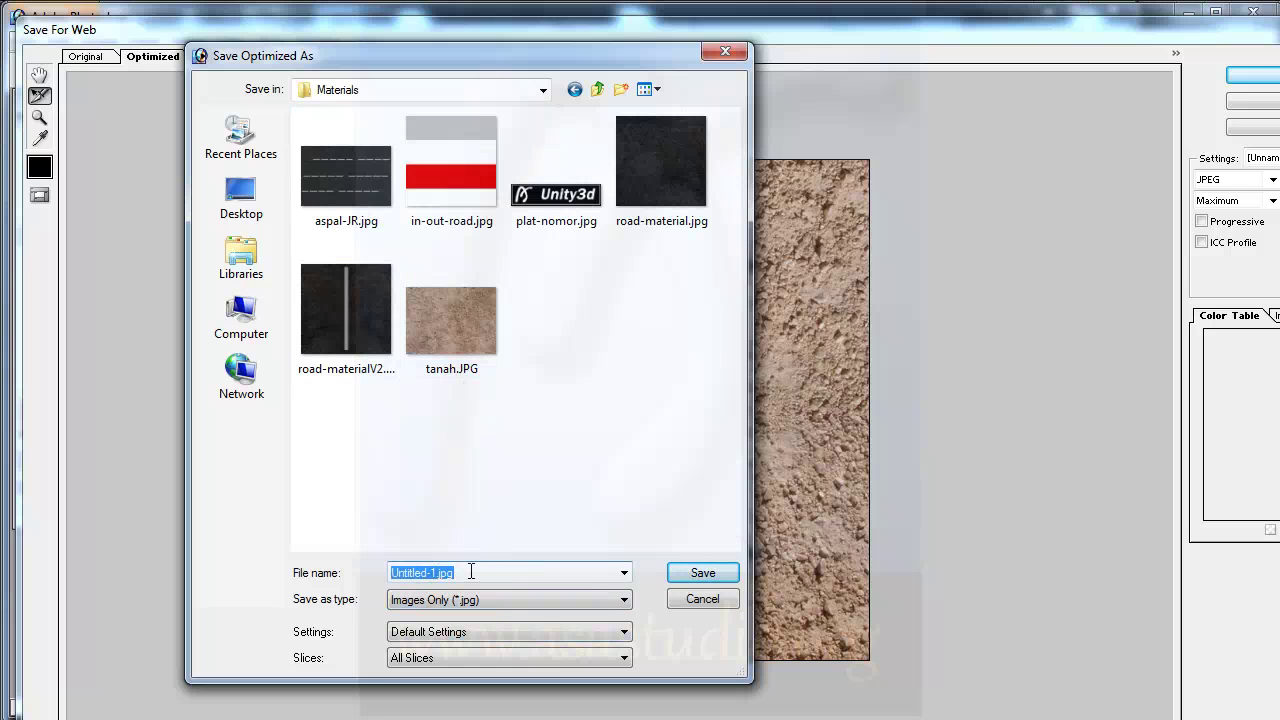
{"action": "type", "text": "tanah"}
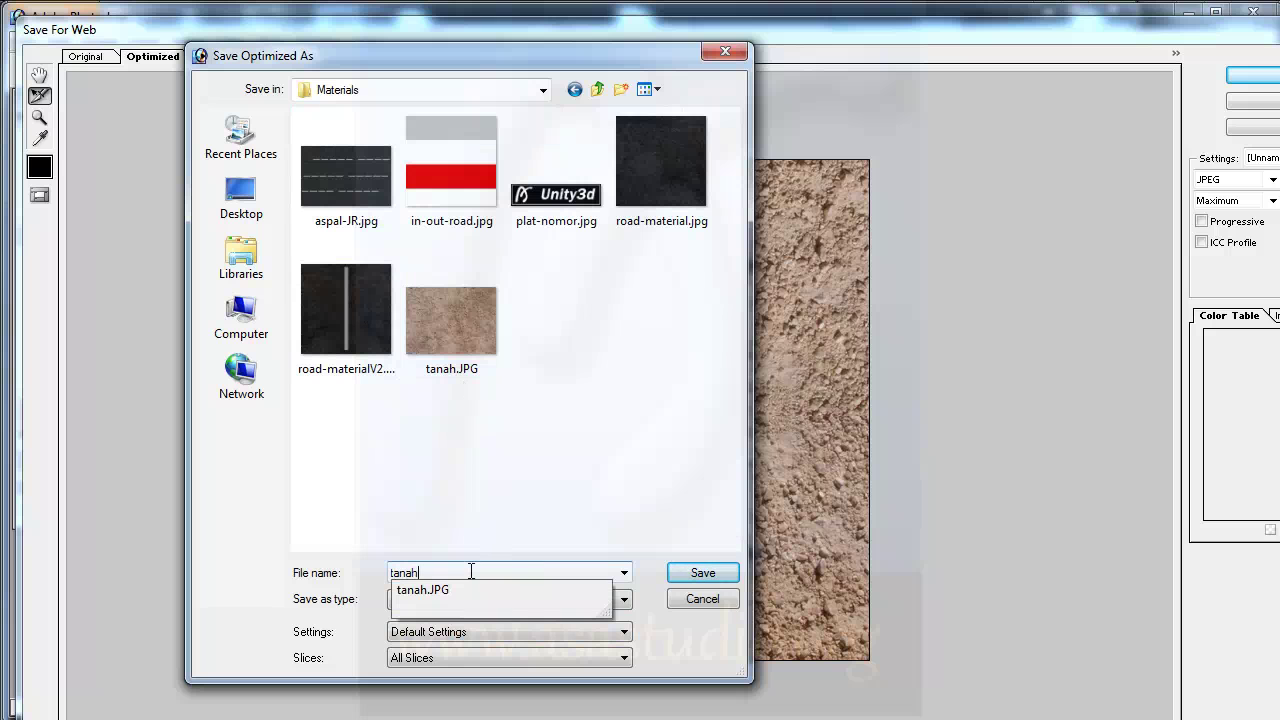
{"action": "type", "text": "Fix"}
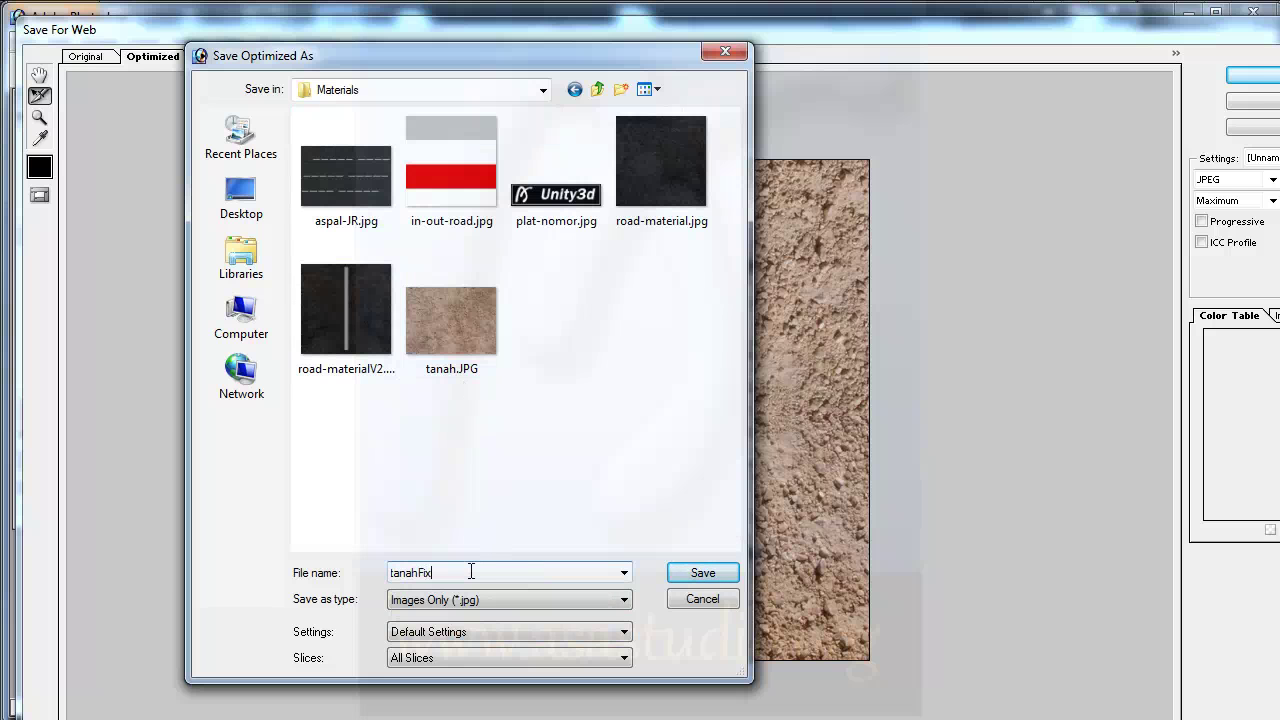
{"action": "left_click", "coordinate": [704, 573]}
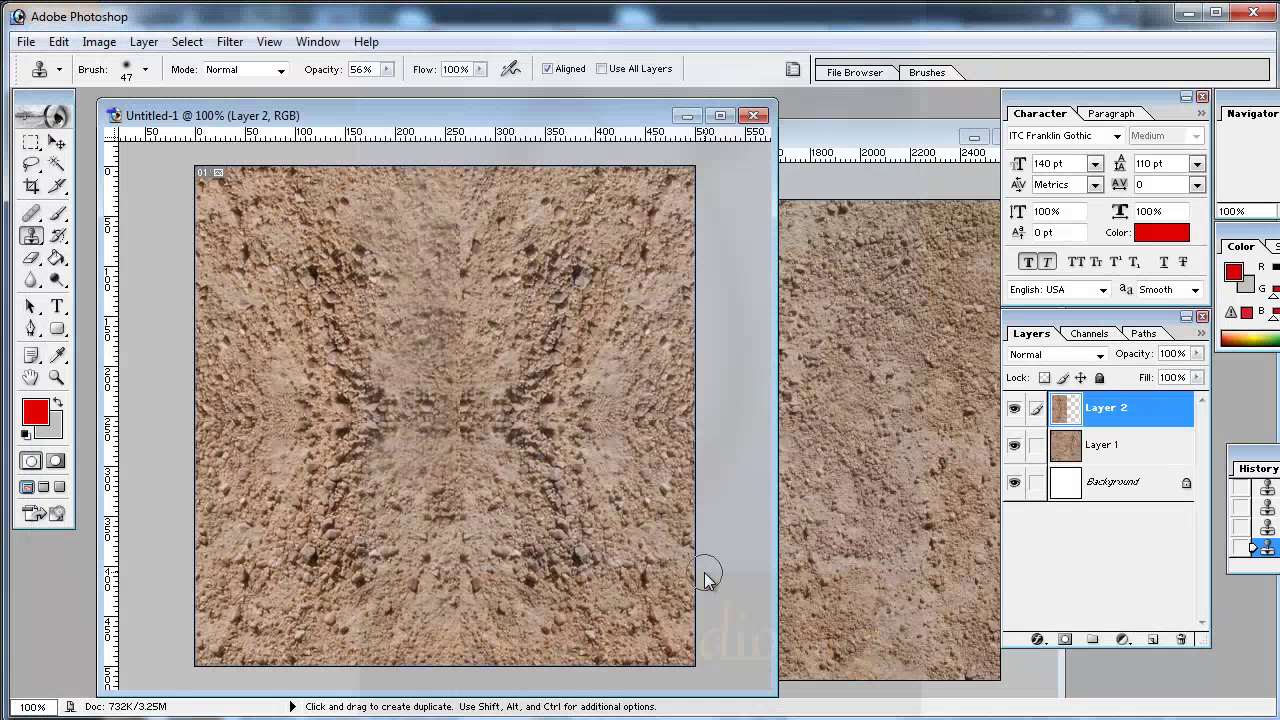
{"action": "left_click", "coordinate": [1253, 12]}
Discard the layered document, then swap the Terrain's paint texture image to tanahFix and apply.
{"action": "left_click", "coordinate": [645, 296]}
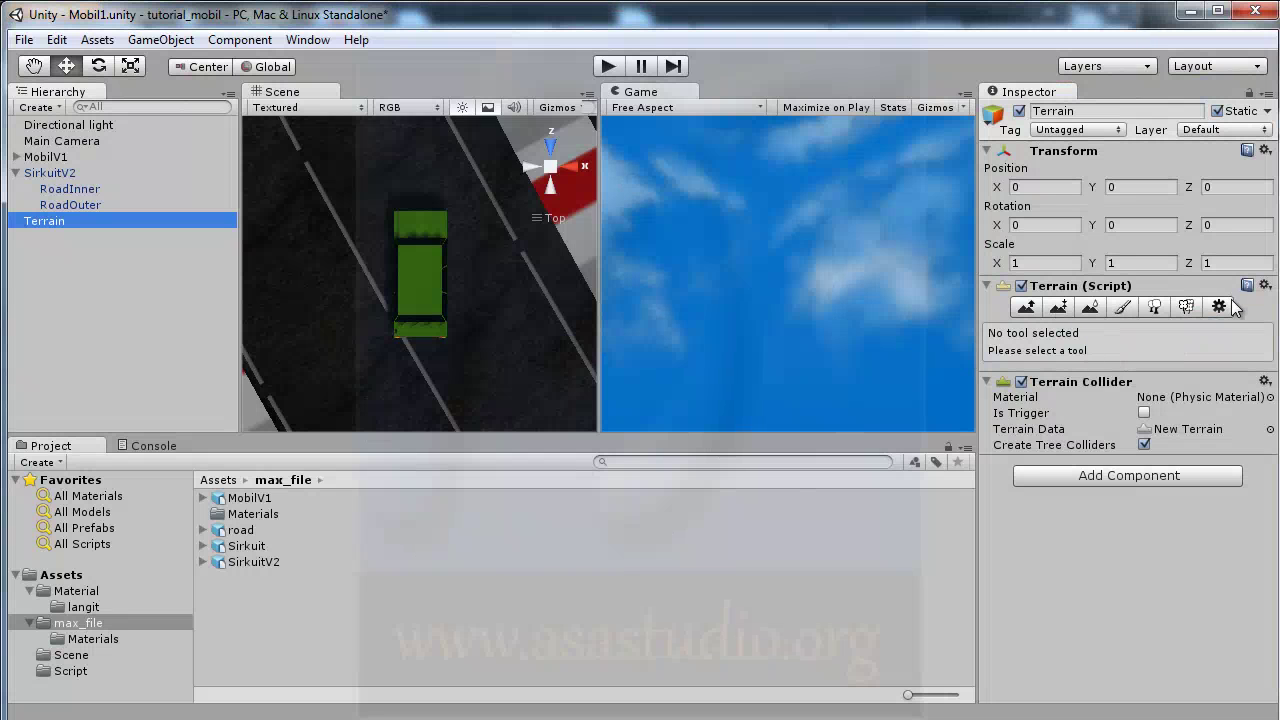
{"action": "left_click", "coordinate": [1121, 312]}
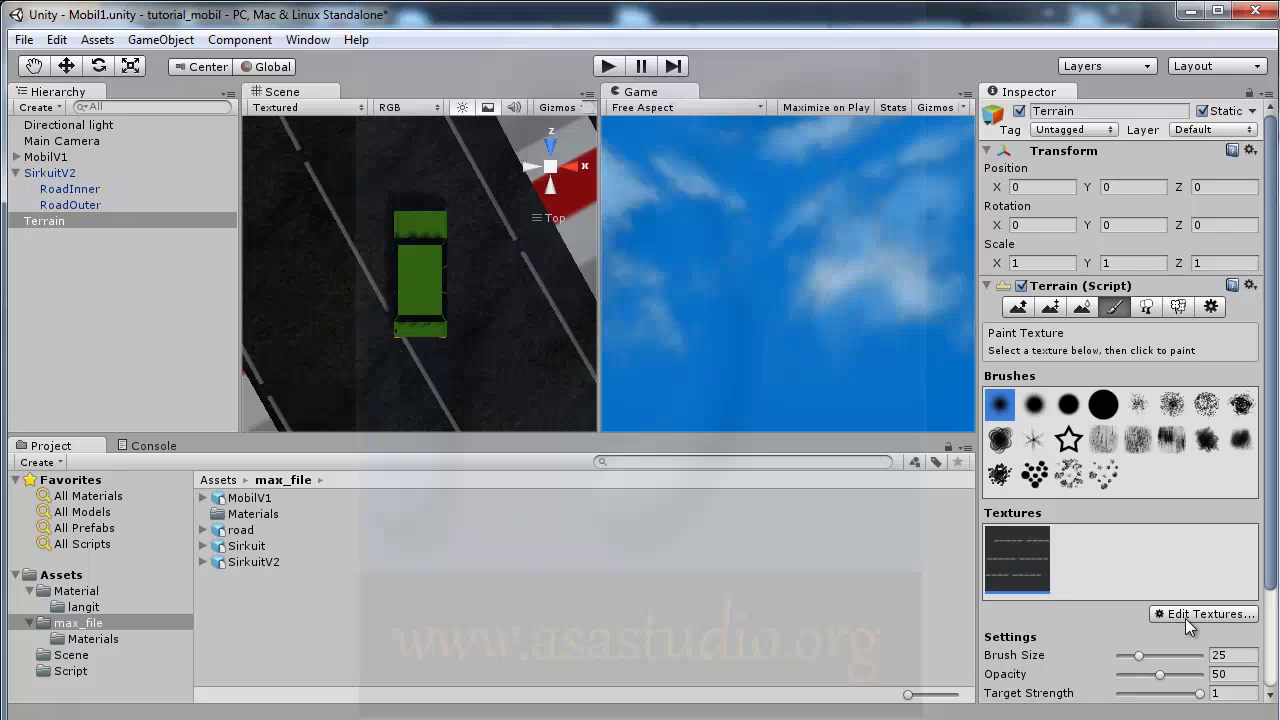
{"action": "double_click", "coordinate": [1022, 555]}
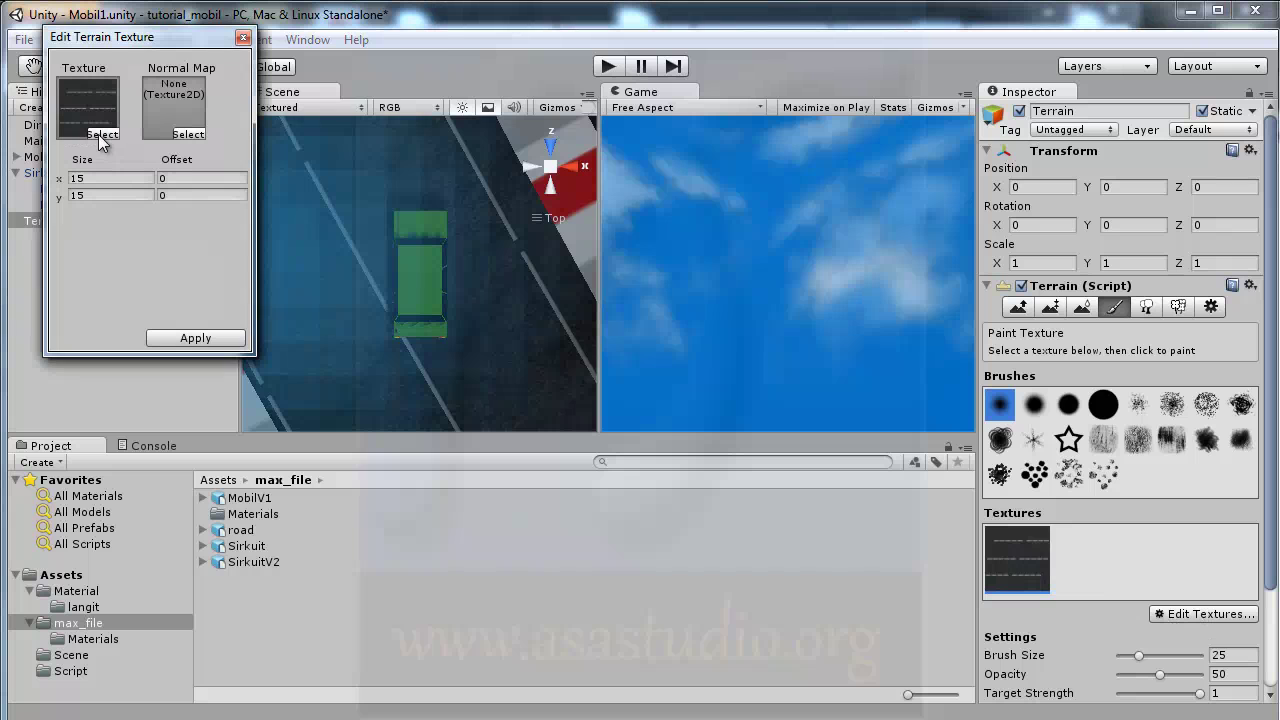
{"action": "left_click", "coordinate": [98, 134]}
{"action": "left_click_drag", "start_coordinate": [440, 194], "coordinate": [433, 350]}
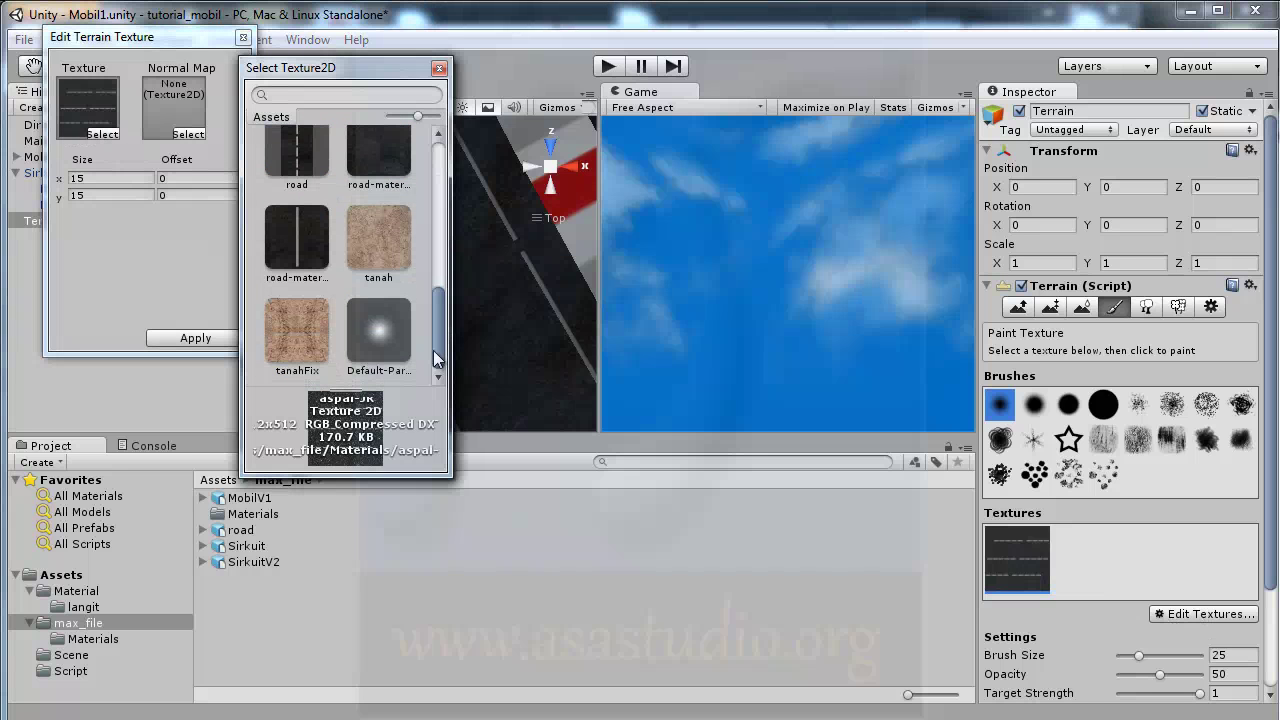
{"action": "left_click", "coordinate": [304, 343]}
{"action": "double_click", "coordinate": [295, 348]}
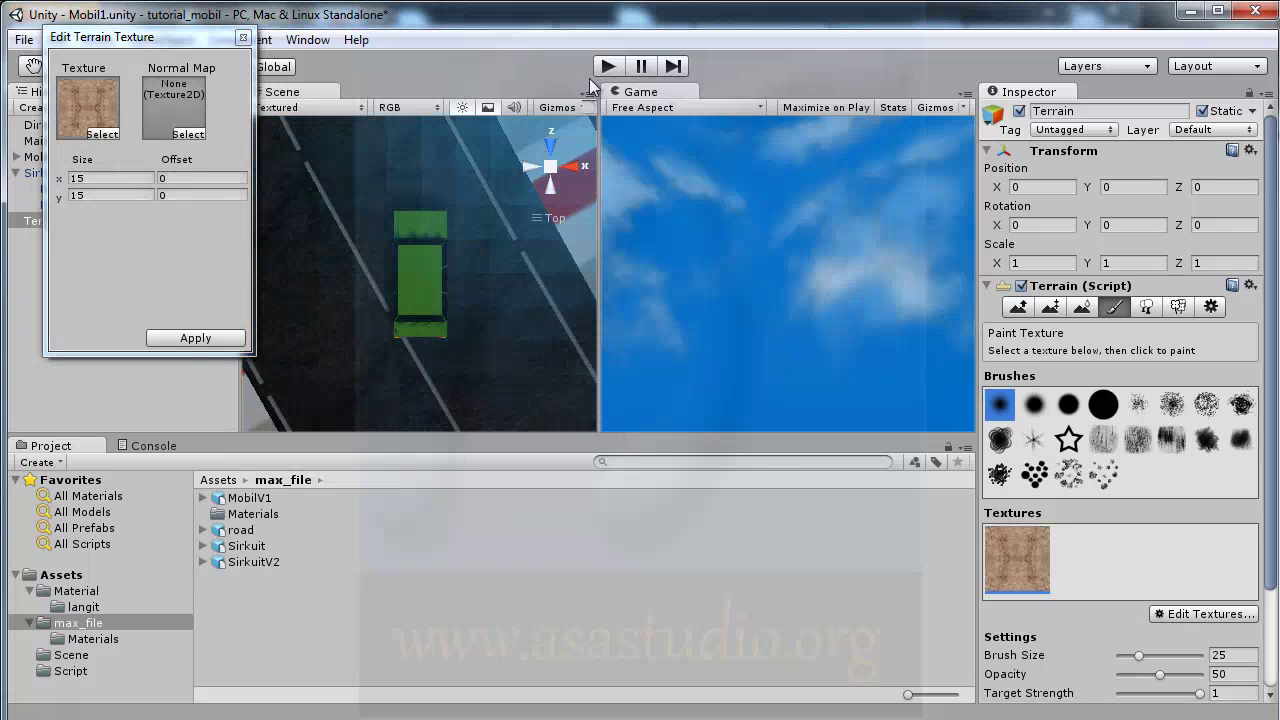
{"action": "left_click", "coordinate": [186, 339]}
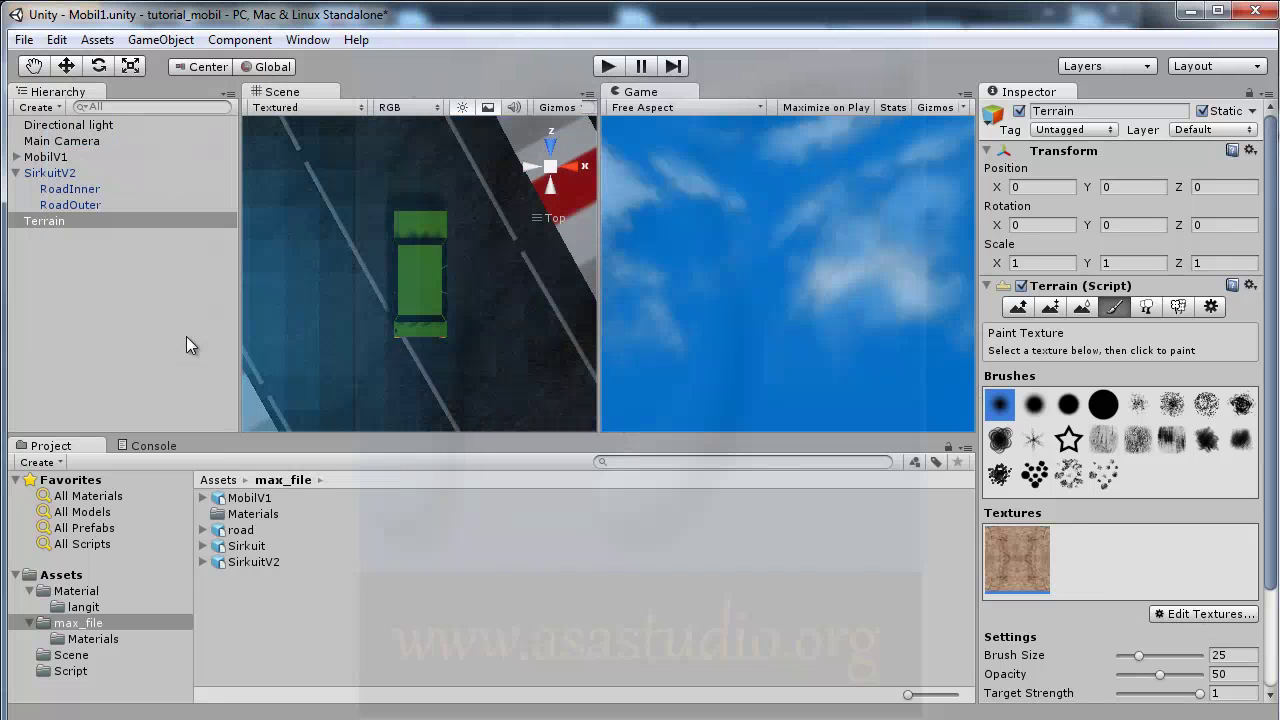
Play the road circuit scene to drive the MobilV1 car, then stop play mode.
{"action": "left_click", "coordinate": [607, 67]}
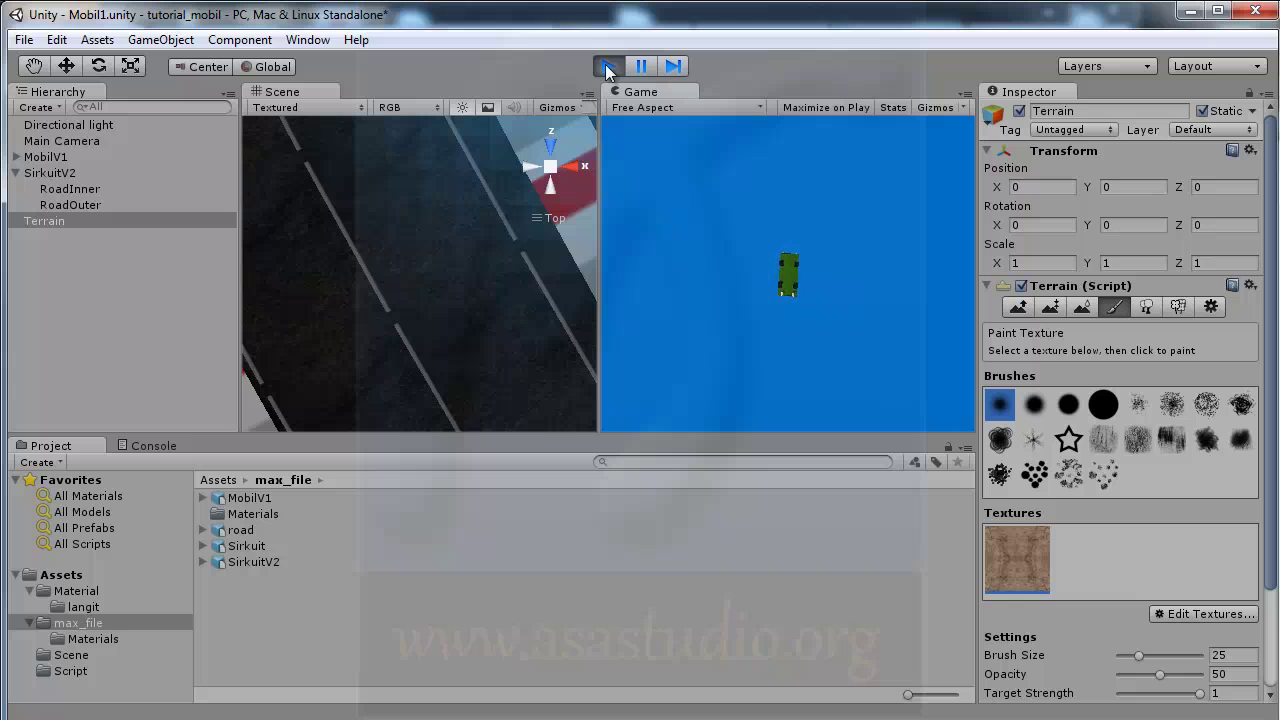
{"action": "left_click", "coordinate": [605, 64]}
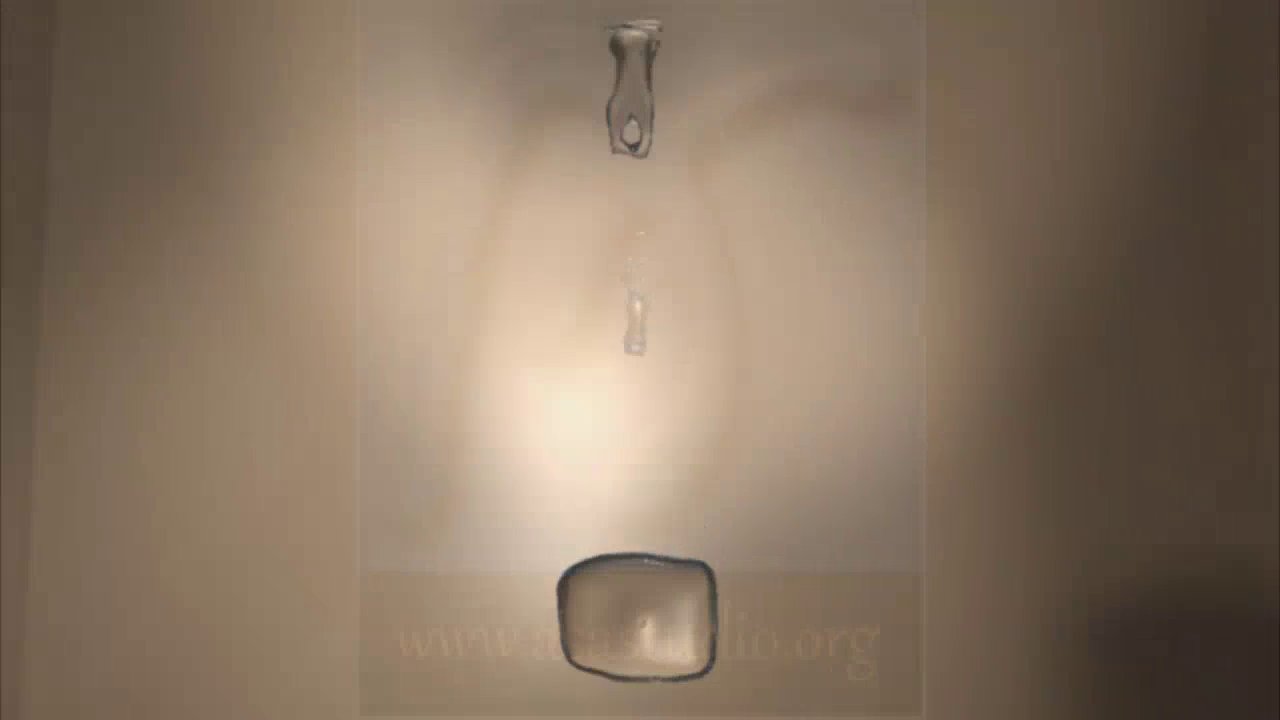